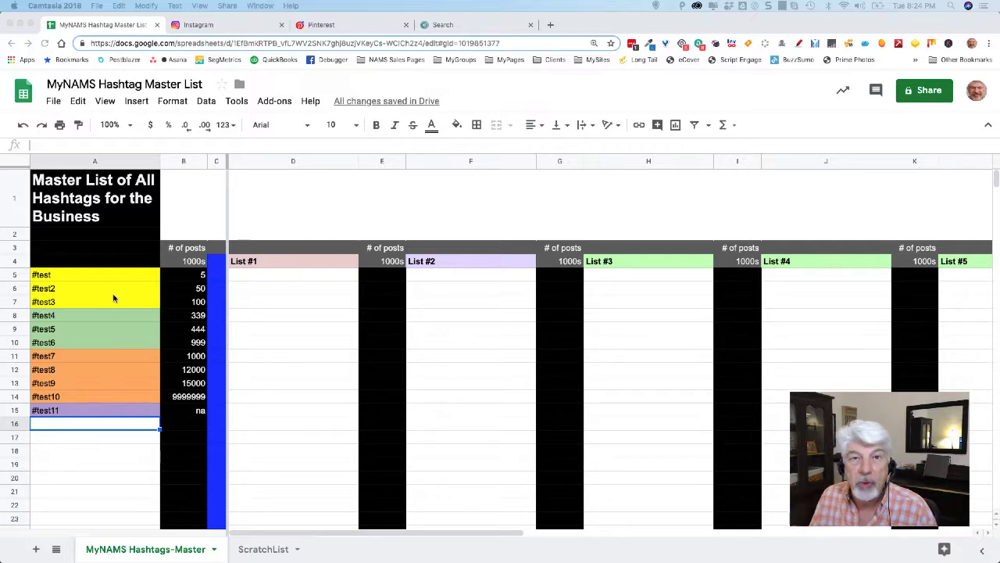
left_click(54, 103)
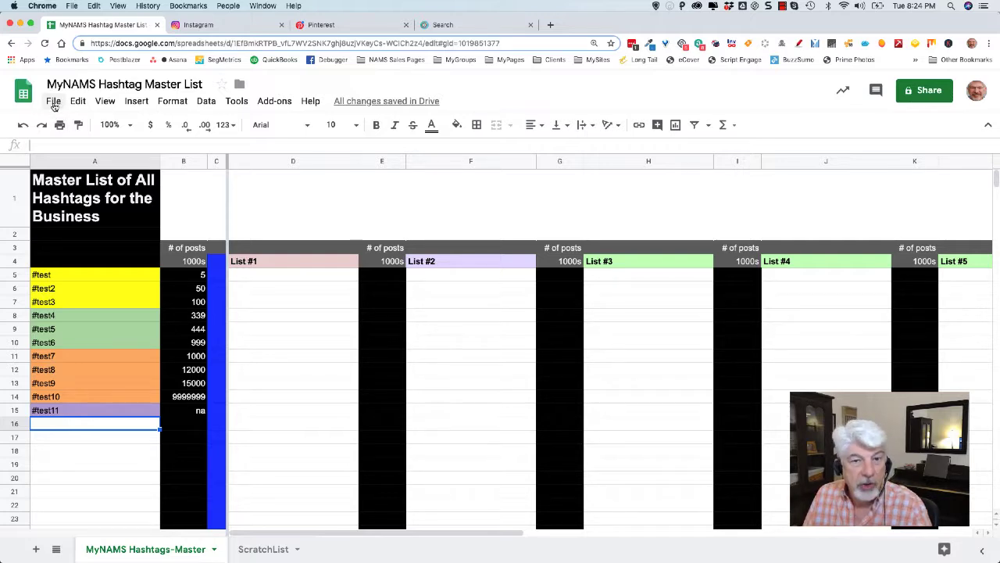
left_click(53, 102)
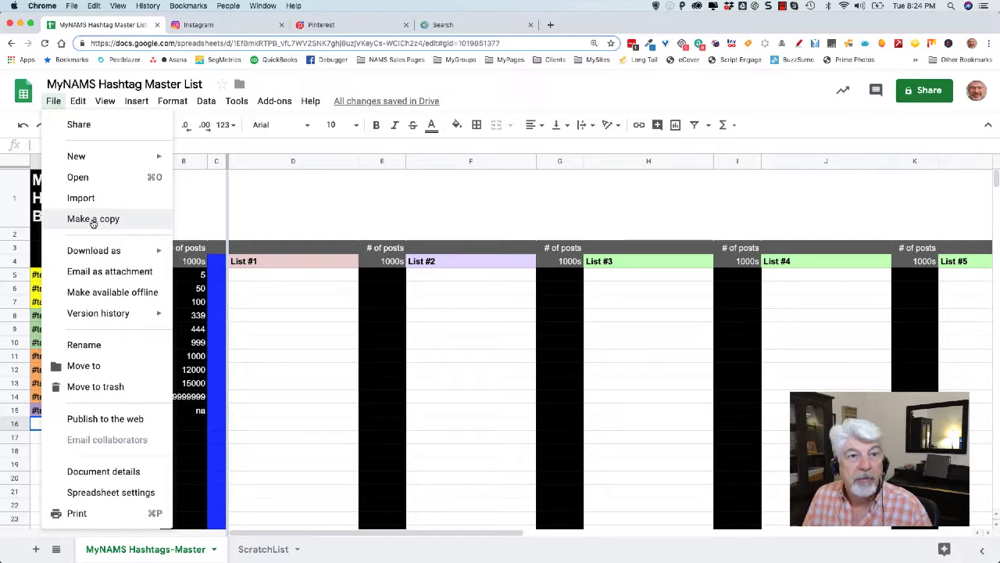
left_click(67, 83)
double_click(71, 84)
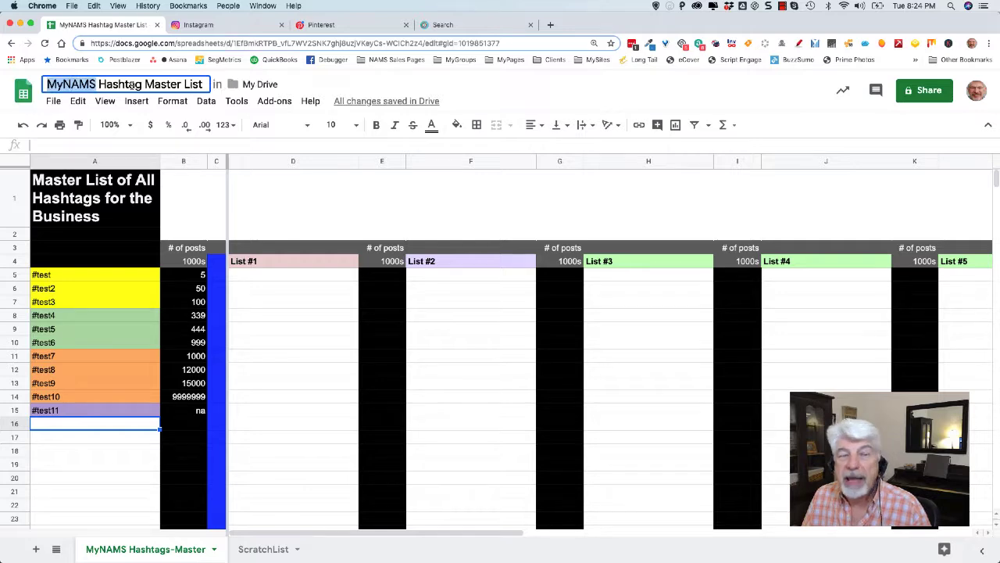
left_click(96, 84)
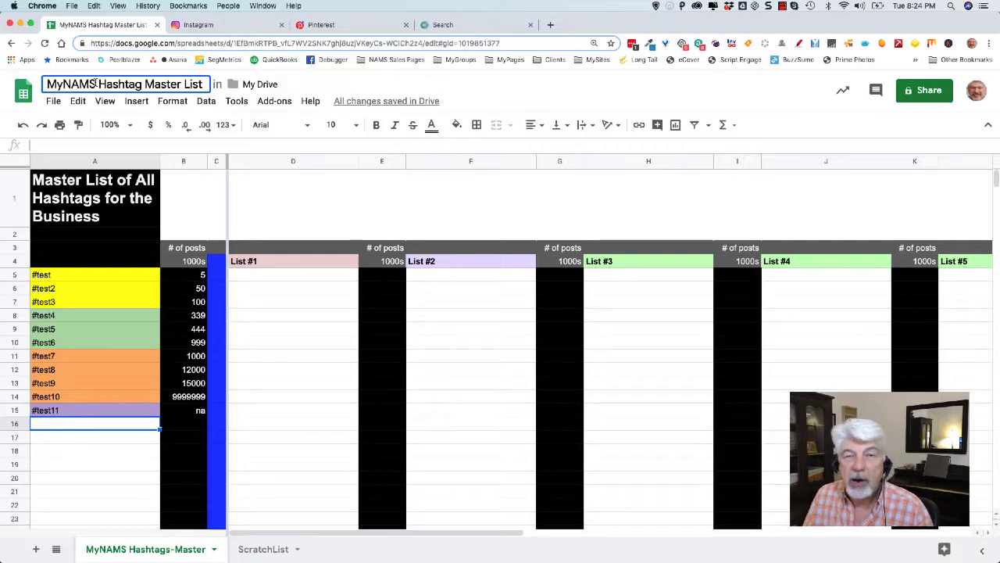
left_click_drag(96, 84, 47, 83)
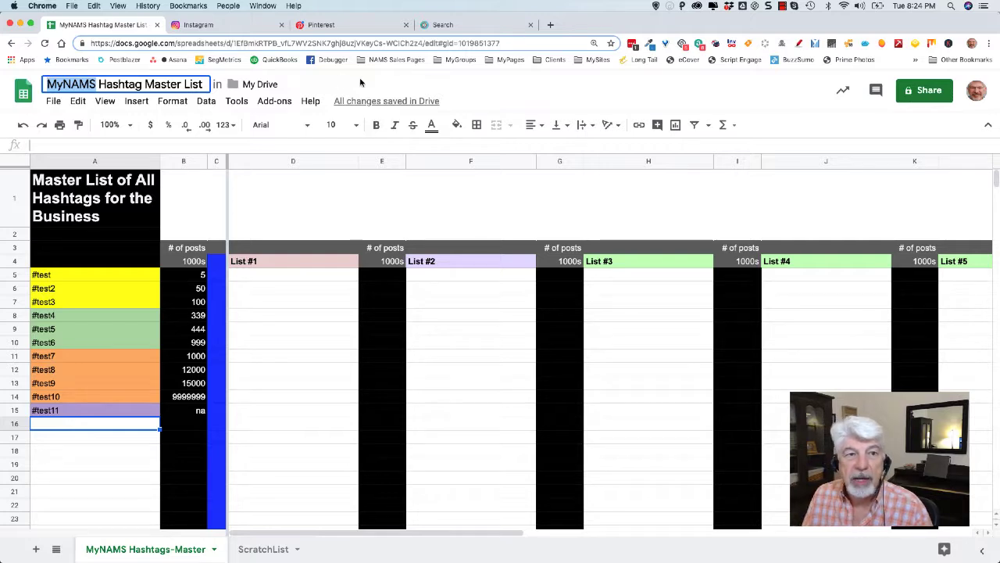
left_click(359, 78)
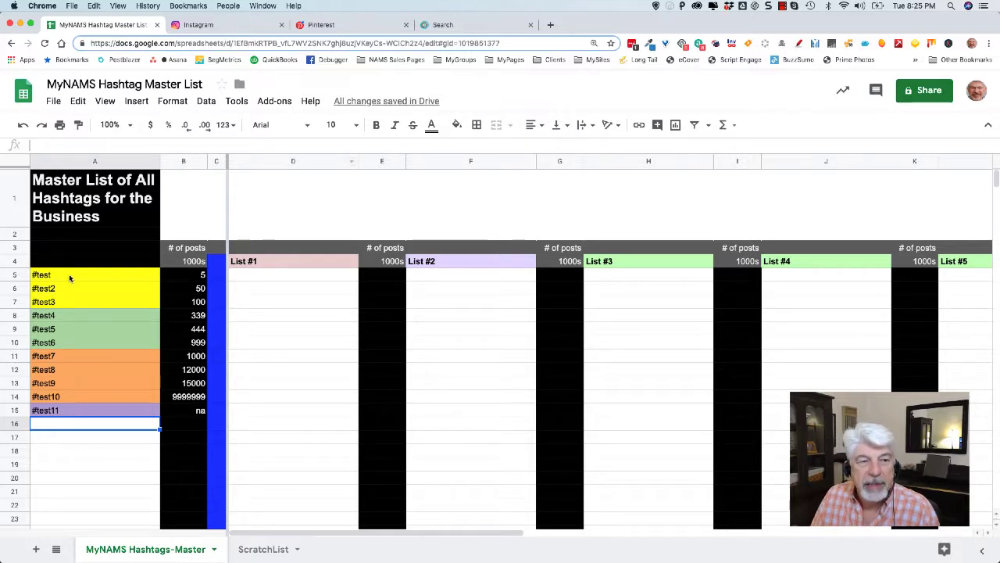
Step: Examine the sample hashtags in the master list, comparing each colour group with its post counts
left_click_drag(69, 275, 96, 405)
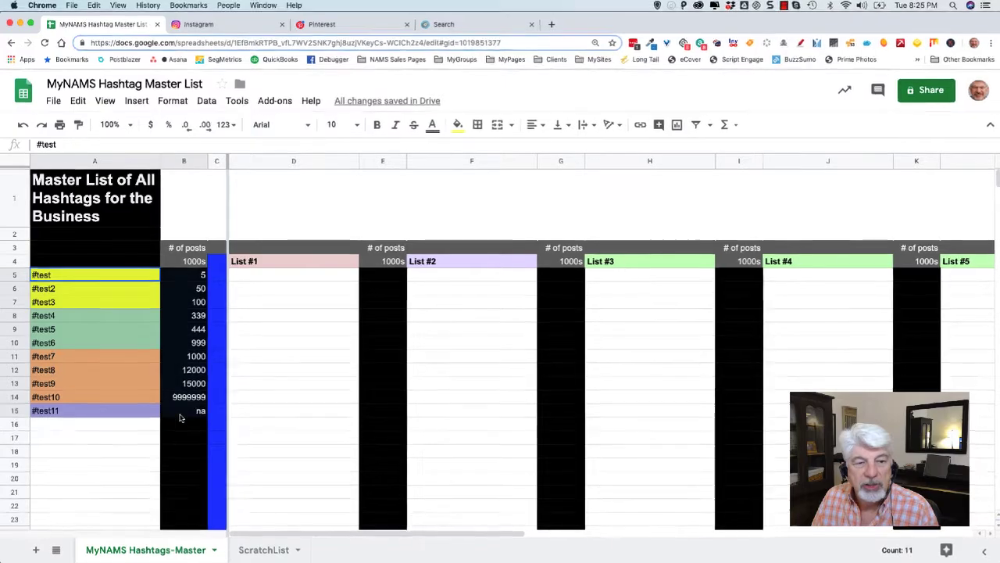
left_click_drag(180, 417, 192, 415)
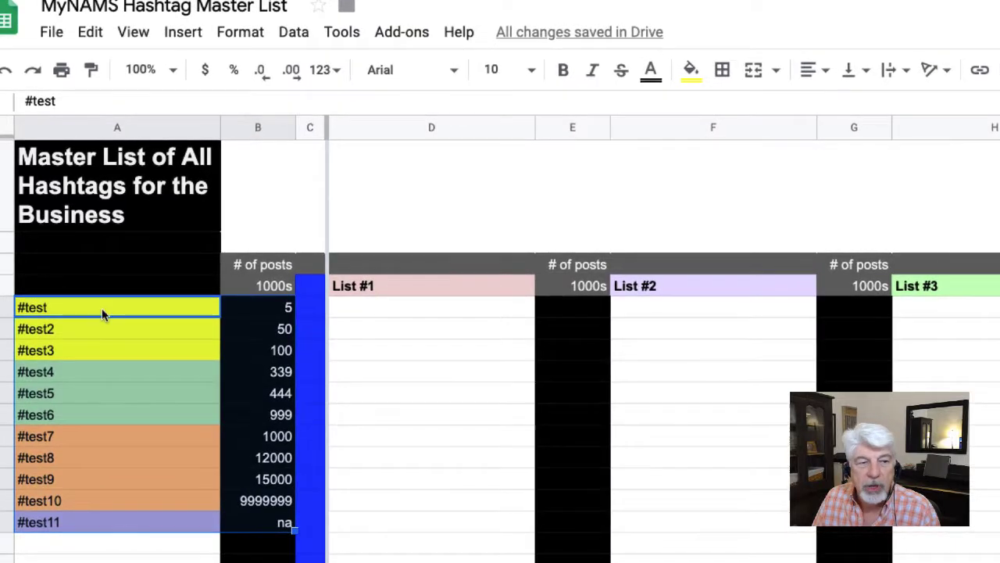
left_click(85, 314)
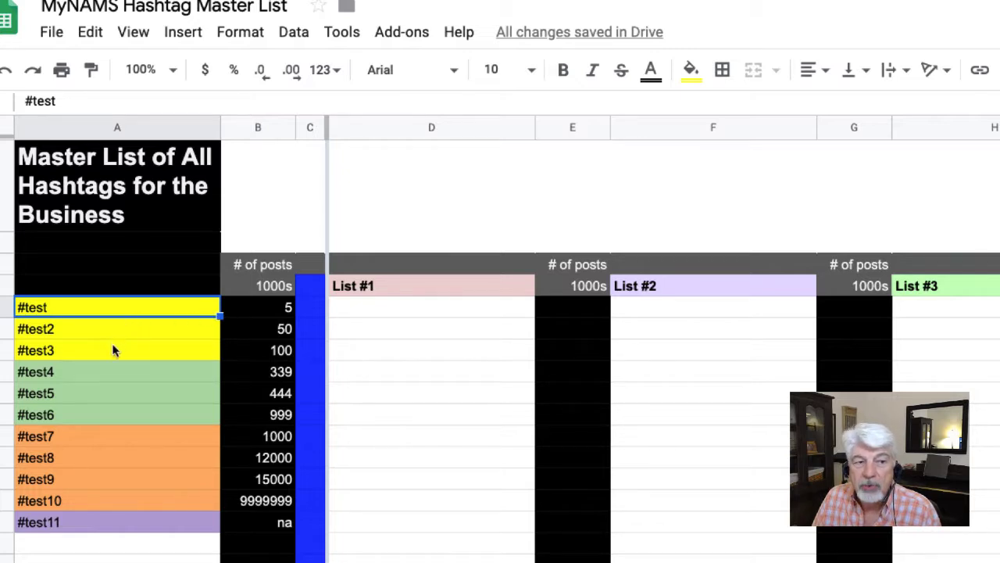
left_click(272, 313)
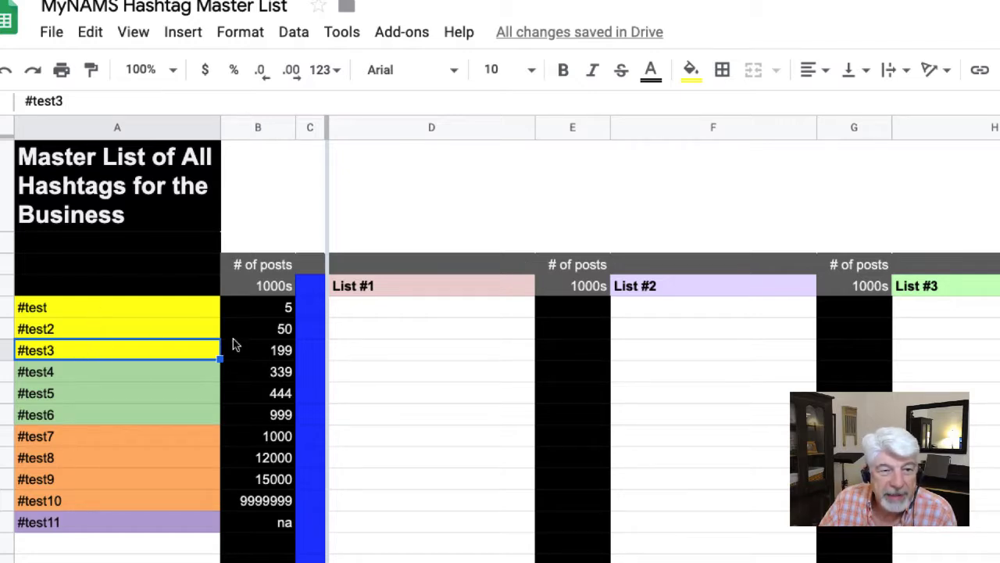
left_click(118, 328)
left_click(110, 312)
left_click(269, 310)
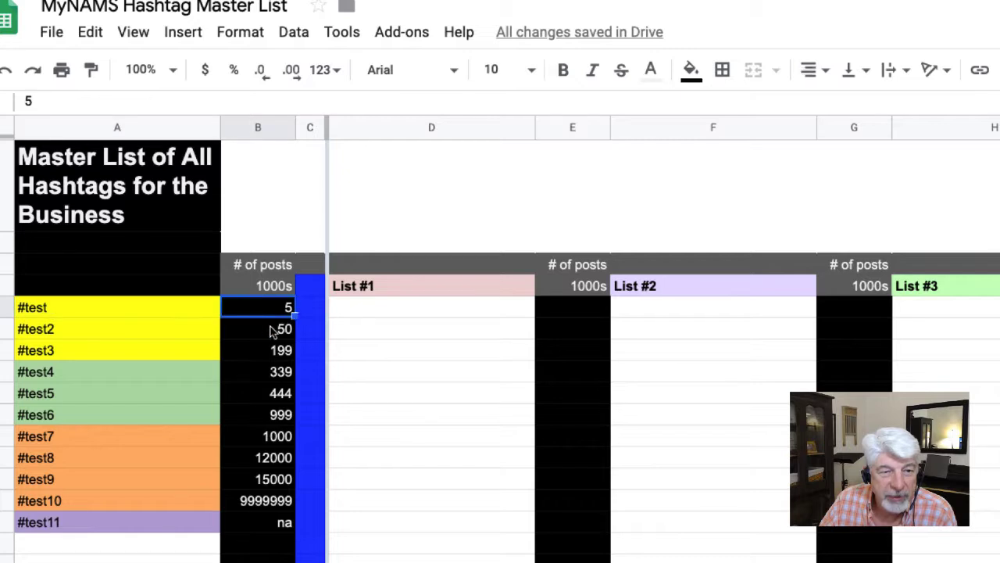
left_click(265, 332)
left_click(265, 357)
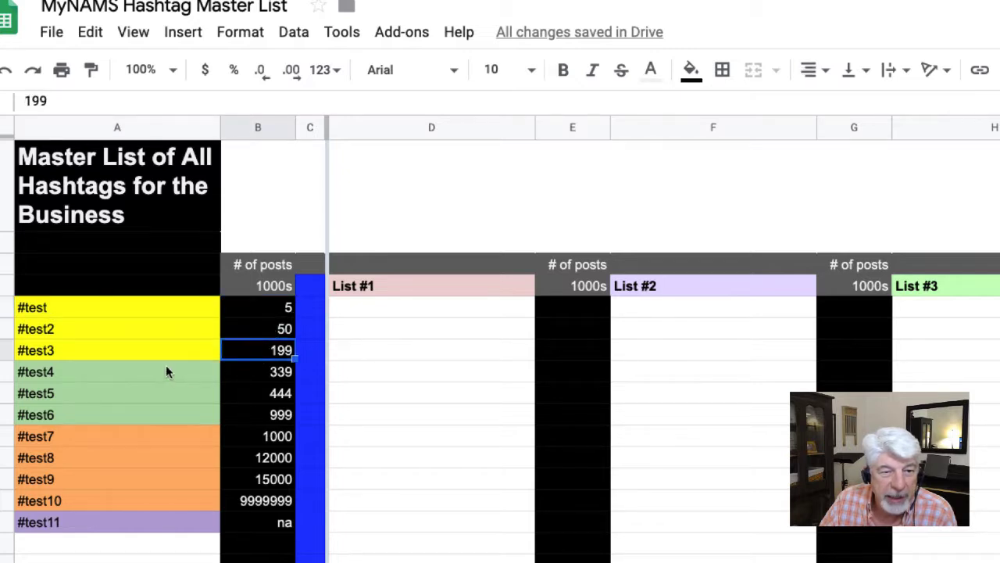
left_click(151, 372)
left_click(275, 376)
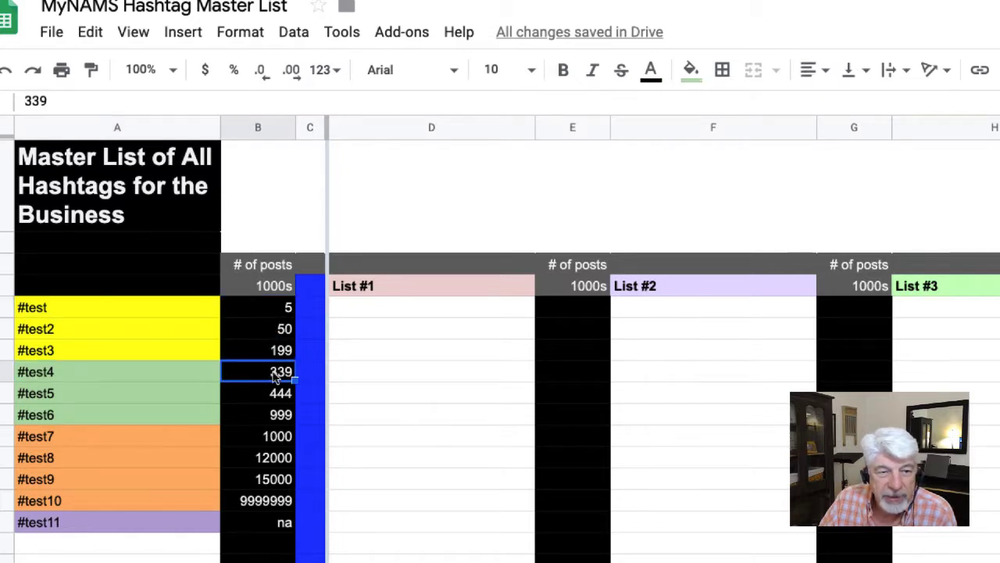
Step: Set the post count of #test3 in the master list to 200
left_click(274, 358)
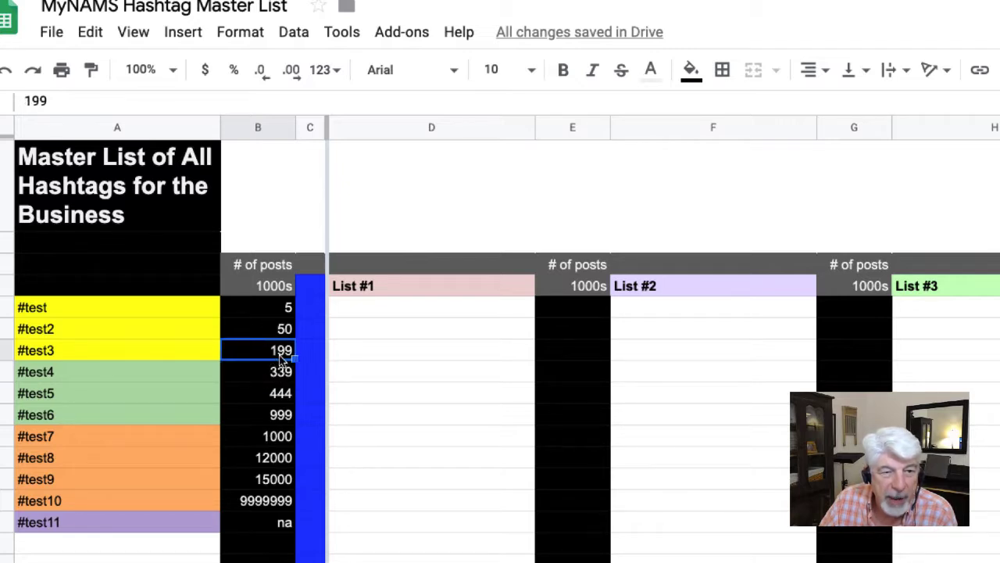
type("200")
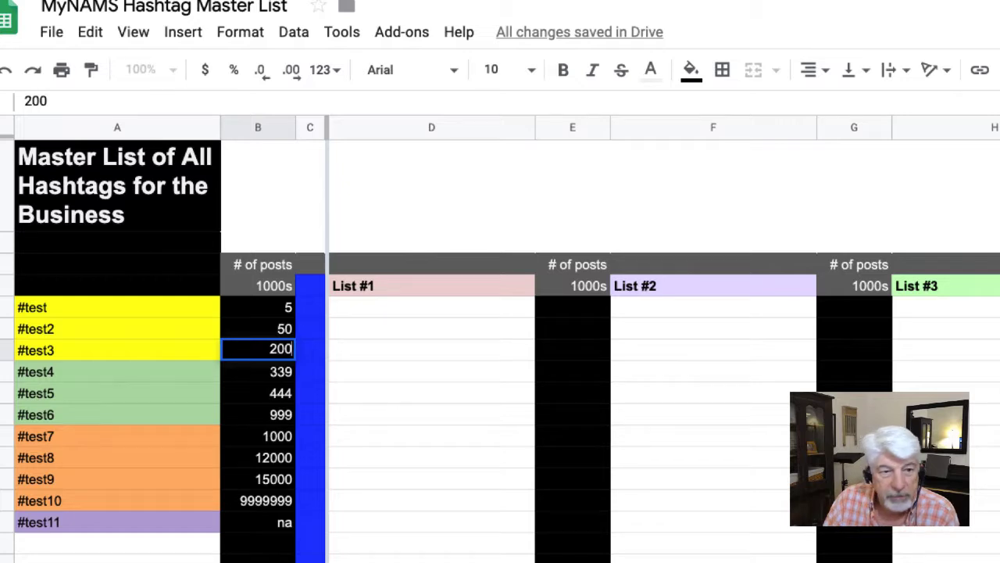
key("Return")
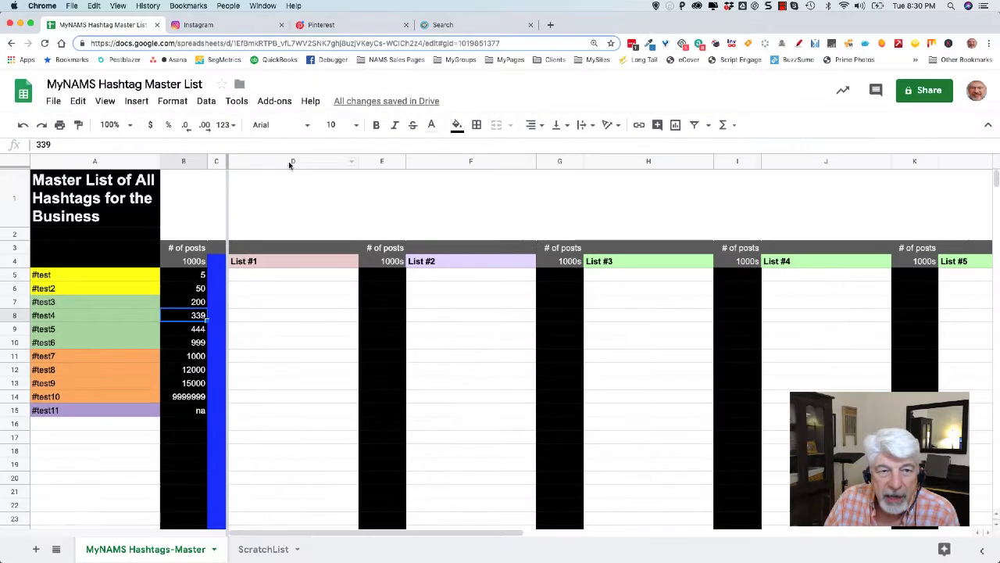
Step: Look over the columns for List #1 to List #4 and the List #1 heading cell
left_click(432, 127)
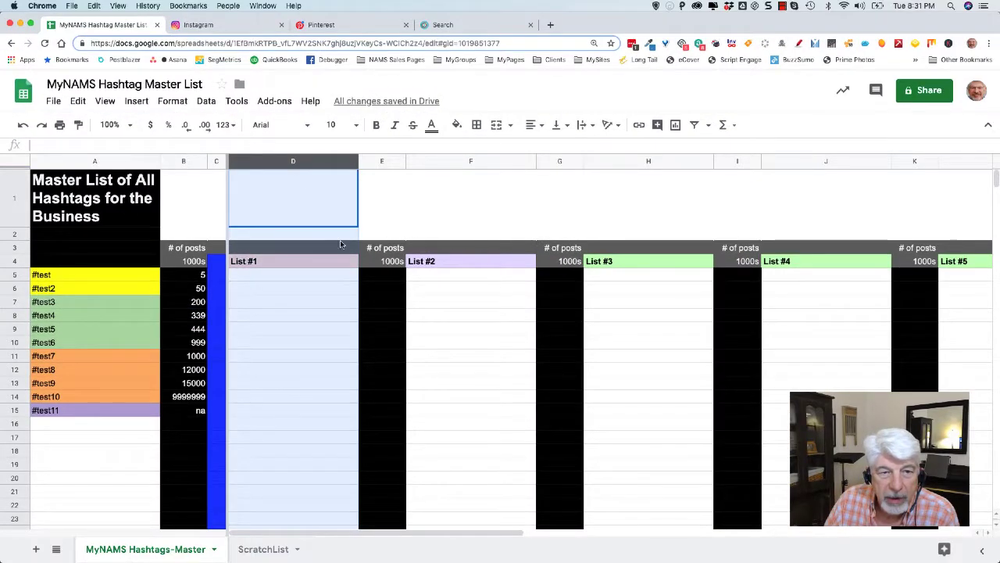
left_click(453, 161)
left_click(625, 162)
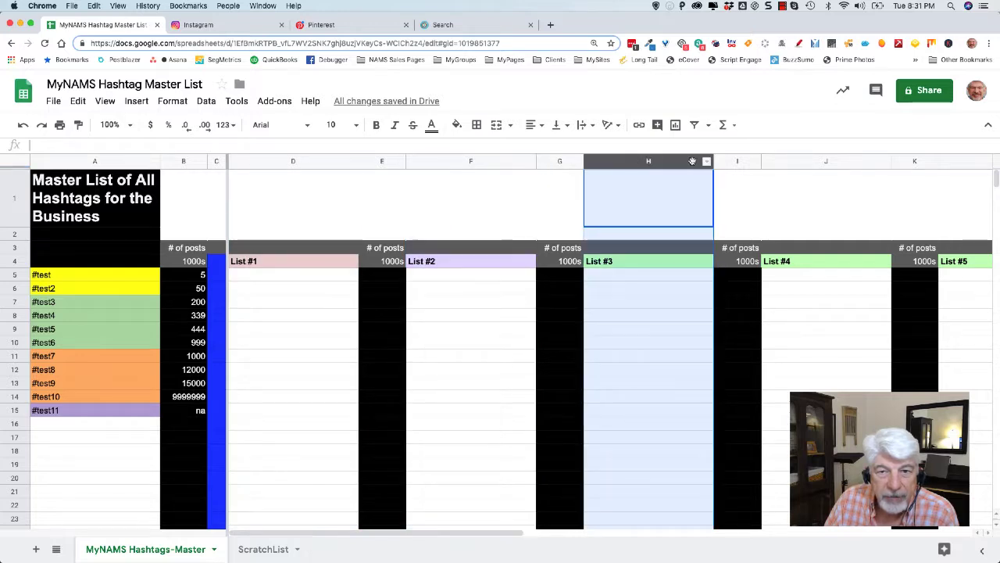
left_click(797, 162)
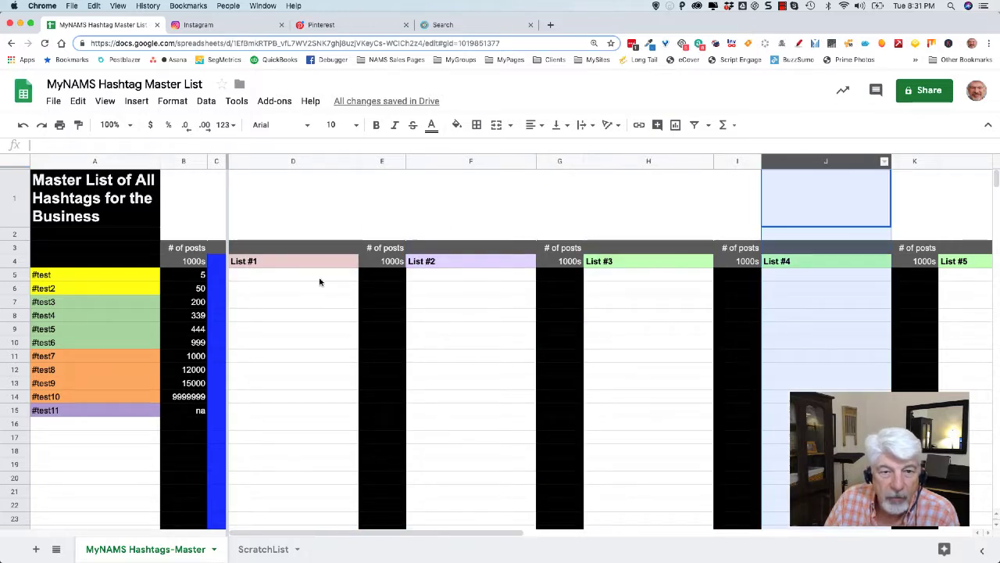
double_click(273, 263)
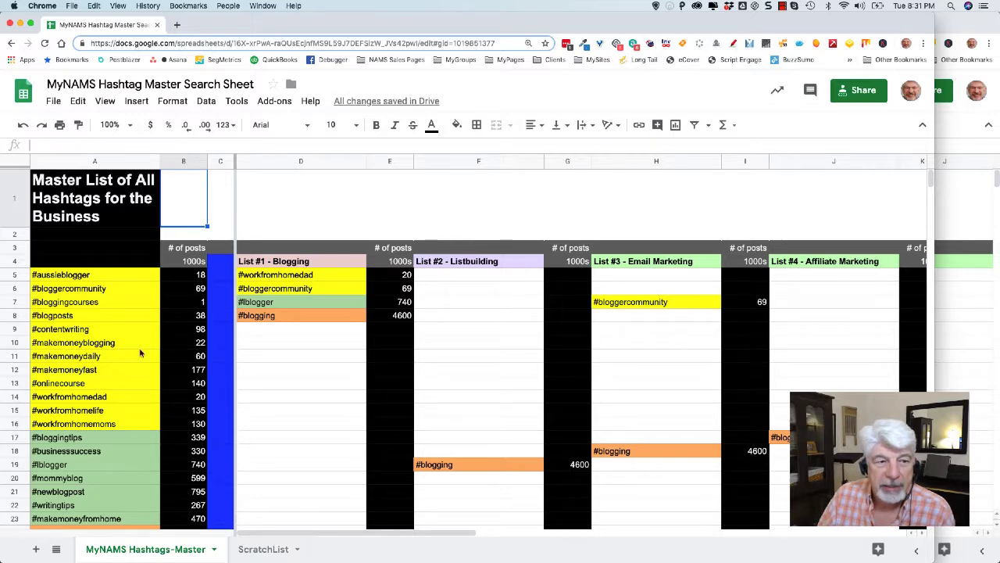
Step: Examine the filled-in search sheet: the whole colour-coded master hashtag list and the topic lists from Blogging through Test
scroll(140, 353, "down", 5)
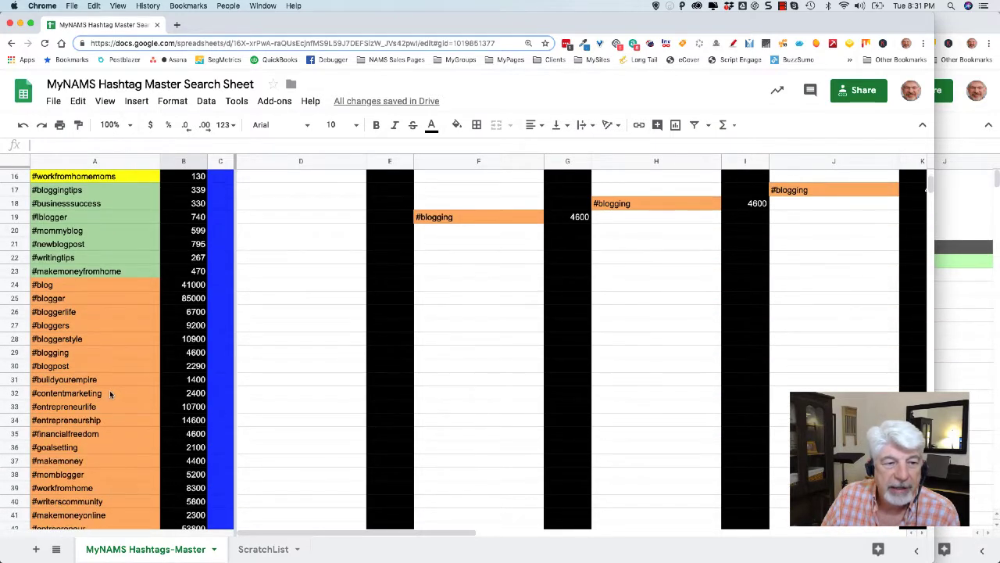
scroll(110, 394, "down", 5)
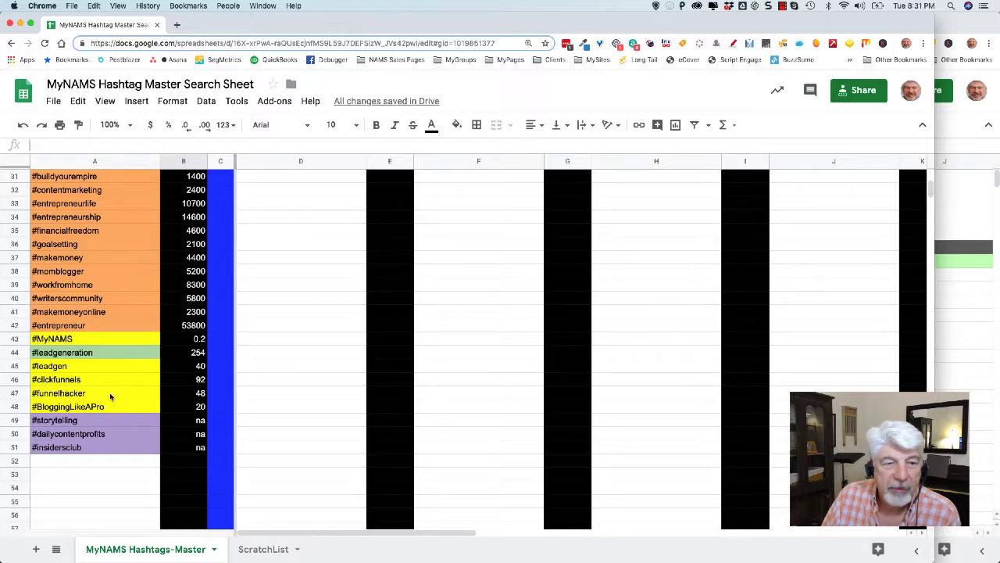
scroll(110, 397, "up", 10)
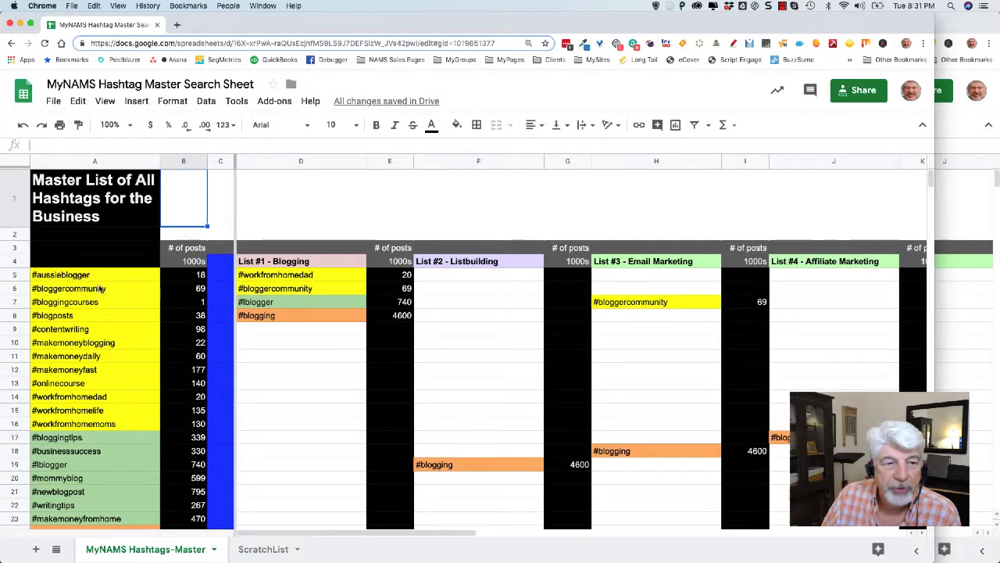
scroll(102, 402, "down", 1)
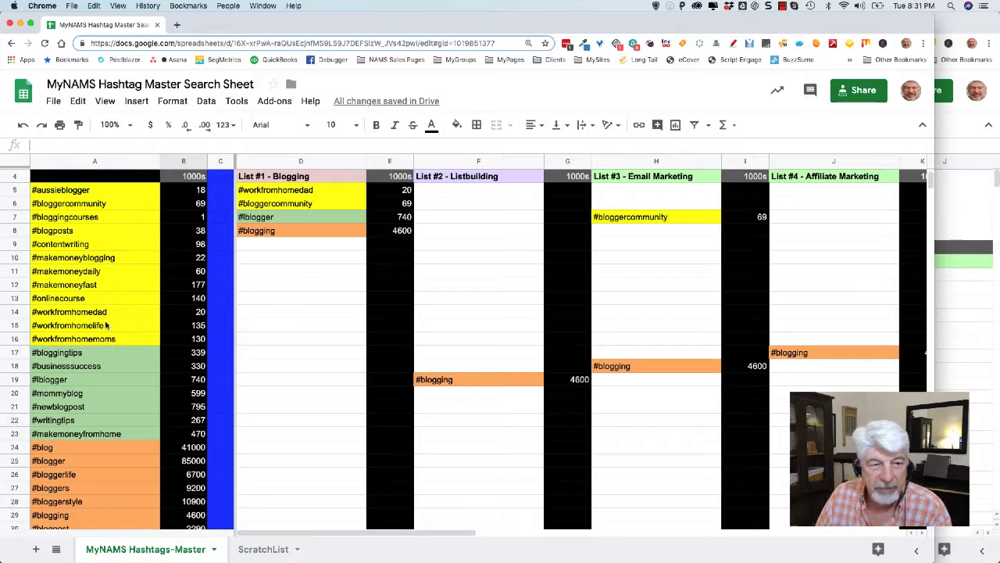
scroll(92, 358, "down", 1)
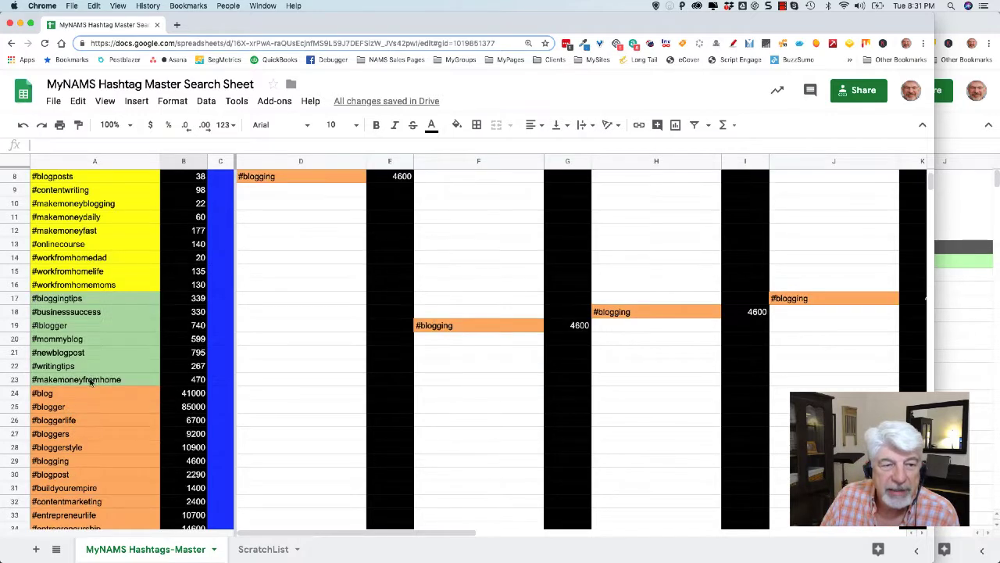
scroll(151, 337, "up", 2)
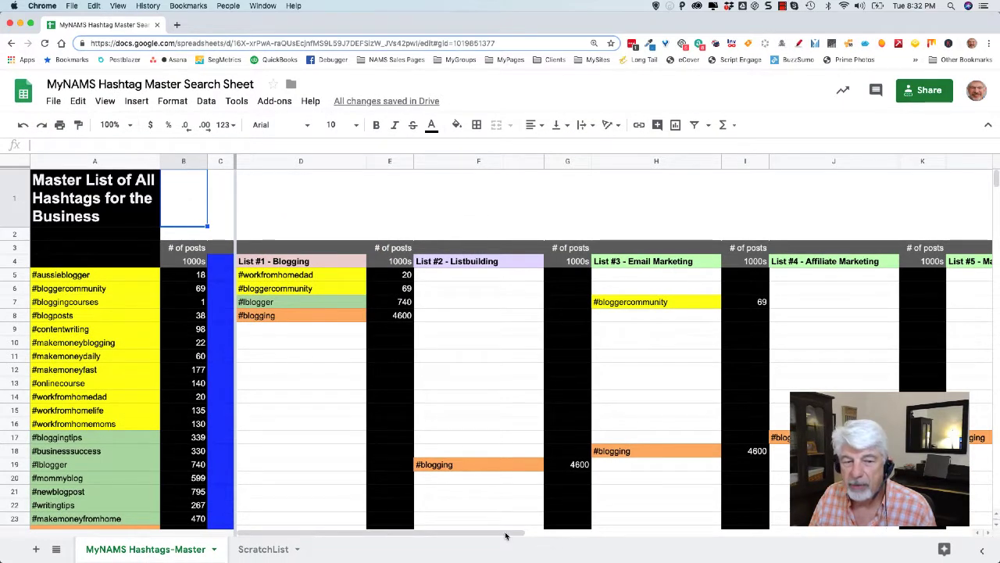
left_click_drag(446, 534, 866, 535)
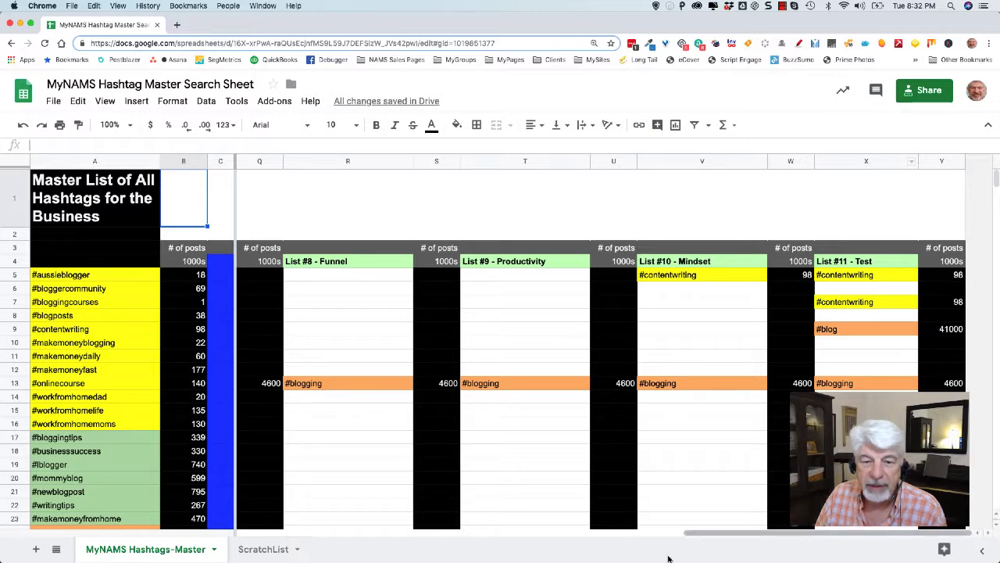
left_click_drag(721, 534, 235, 539)
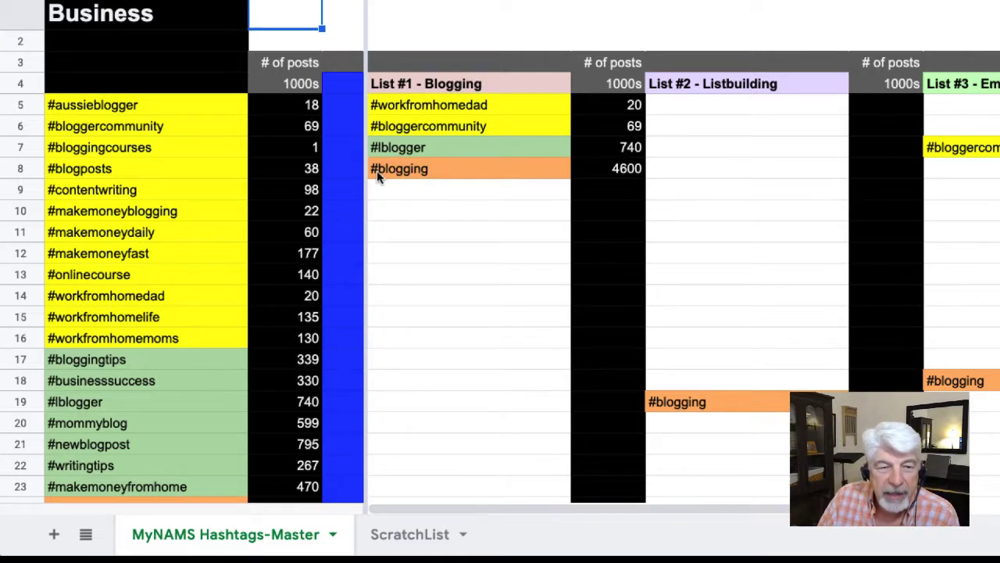
Step: Add the hashtag #blog to row 9 of List #1 - Blogging, directly below #blogging
left_click(410, 189)
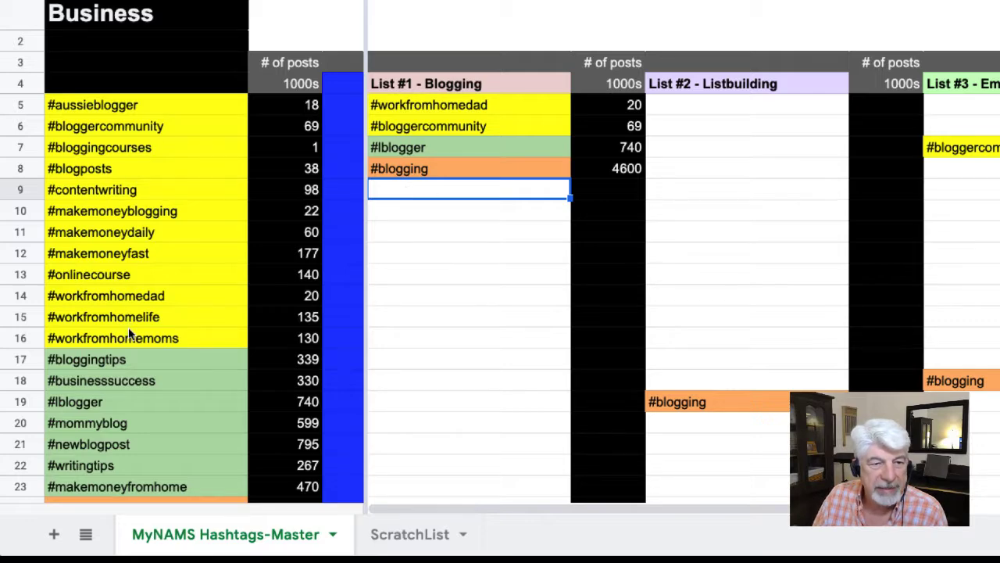
scroll(129, 335, "down", 2)
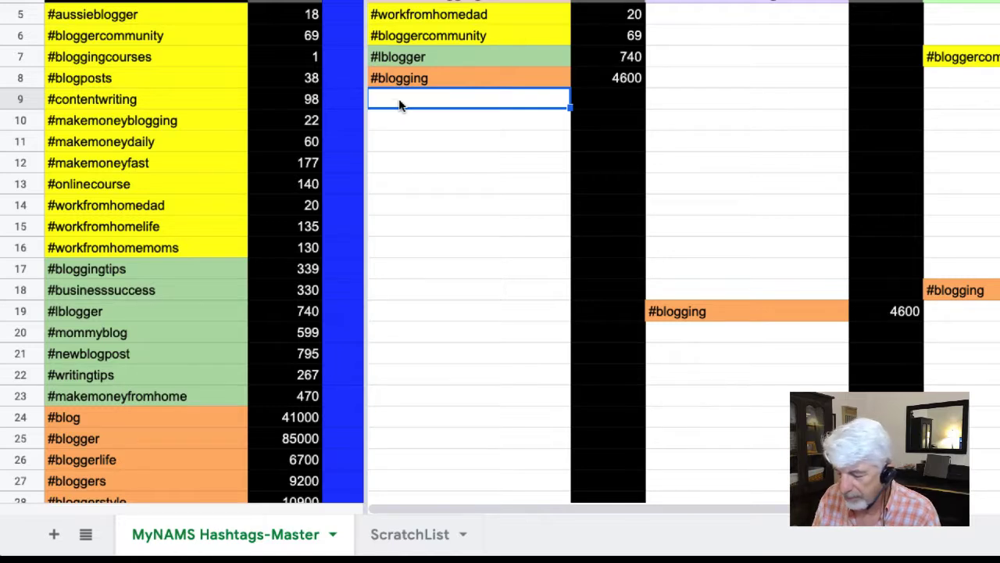
type("#")
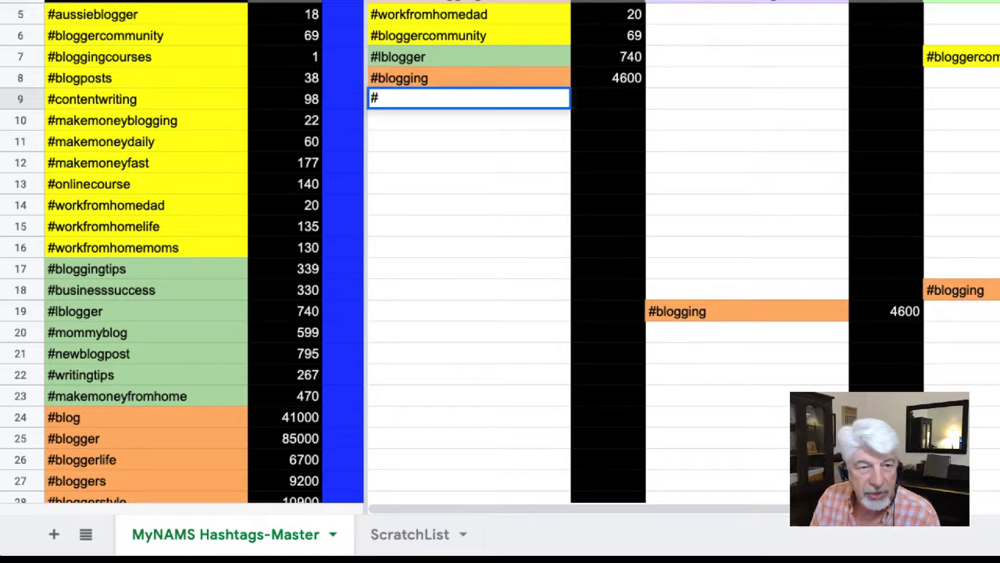
type("blog")
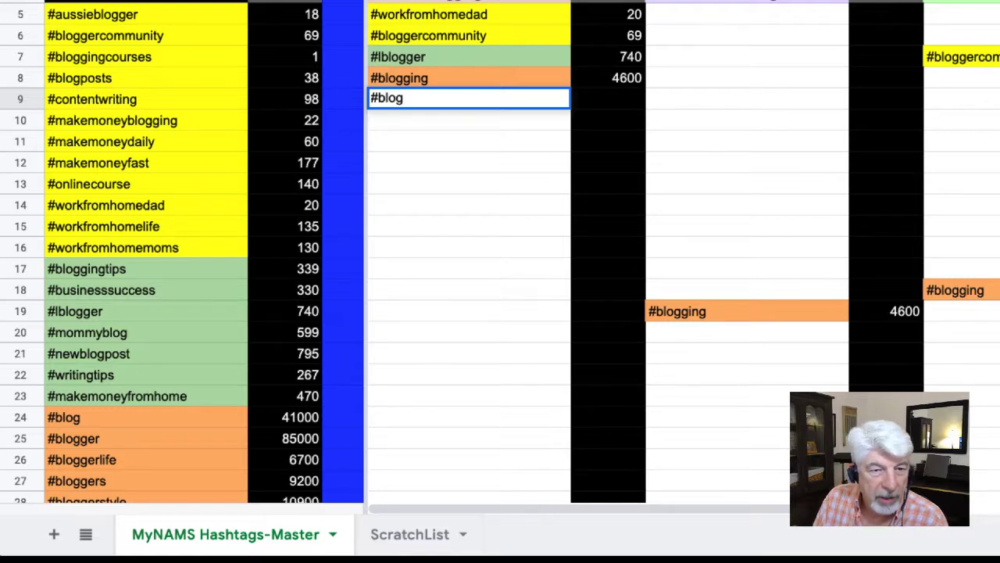
key("Return")
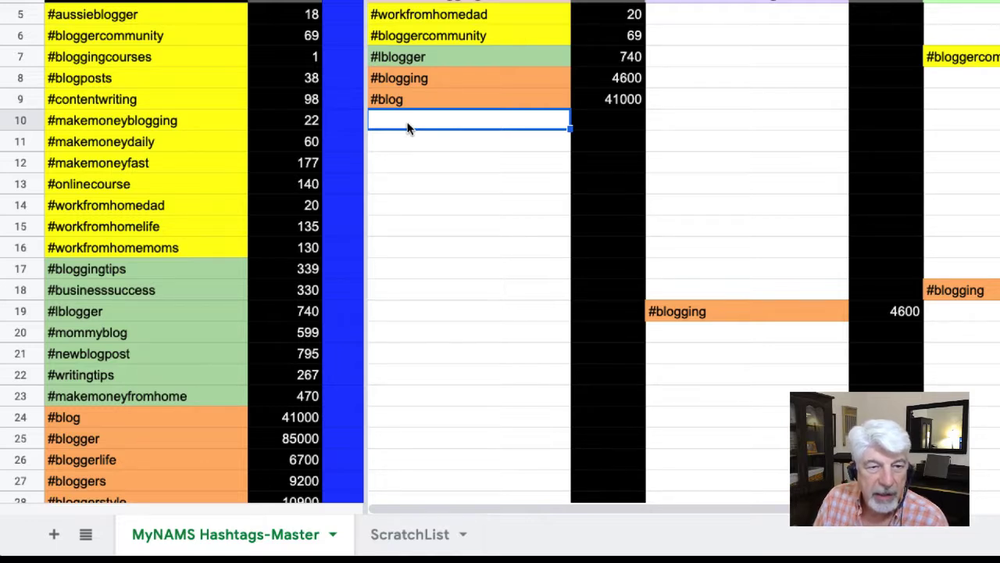
Step: Add the hashtags #onlinecourse and #blogginglikeapro to rows 10 and 11 of List #1 - Blogging, below #blog
type("#")
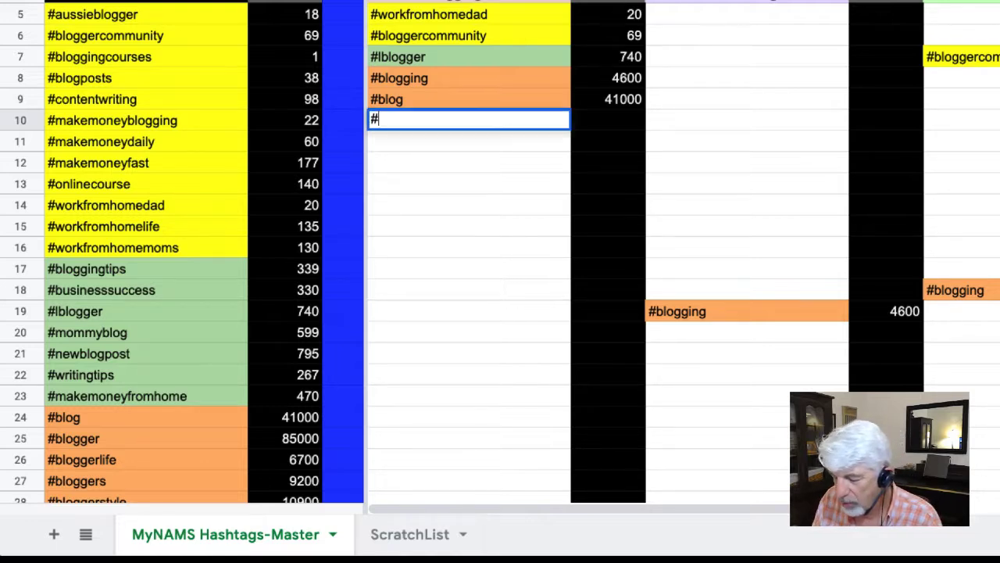
type("onlineco")
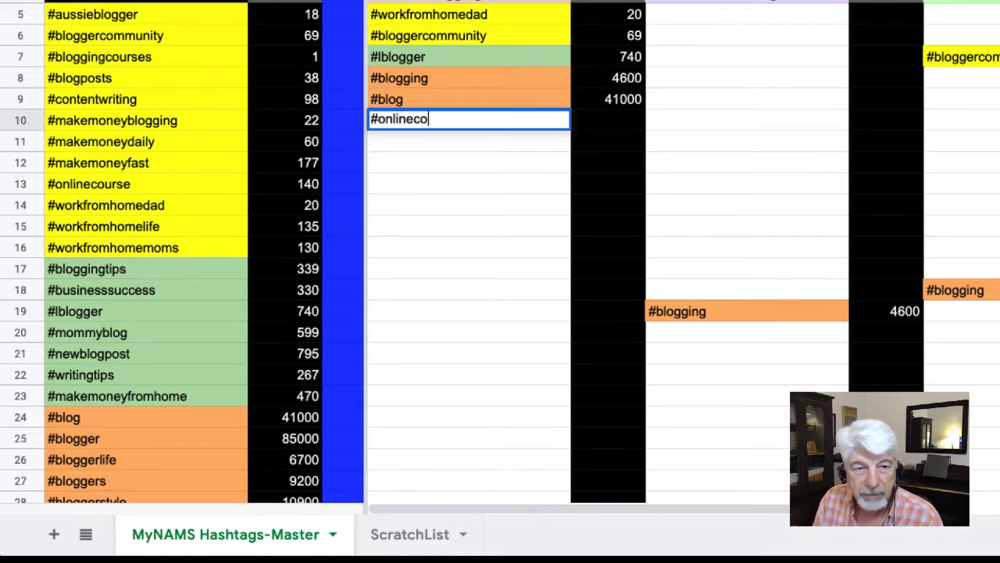
type("urse")
key("Return")
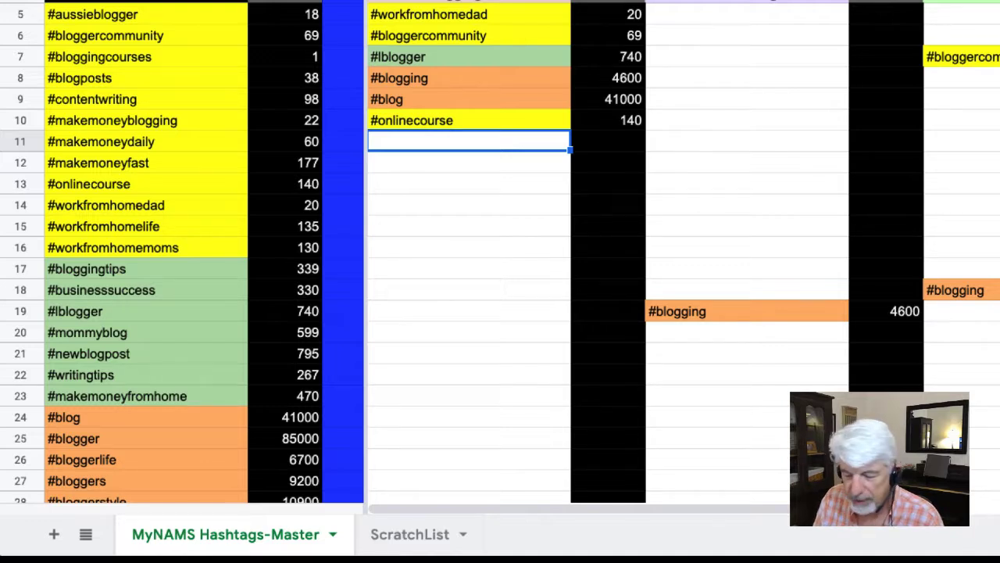
type("#blogg")
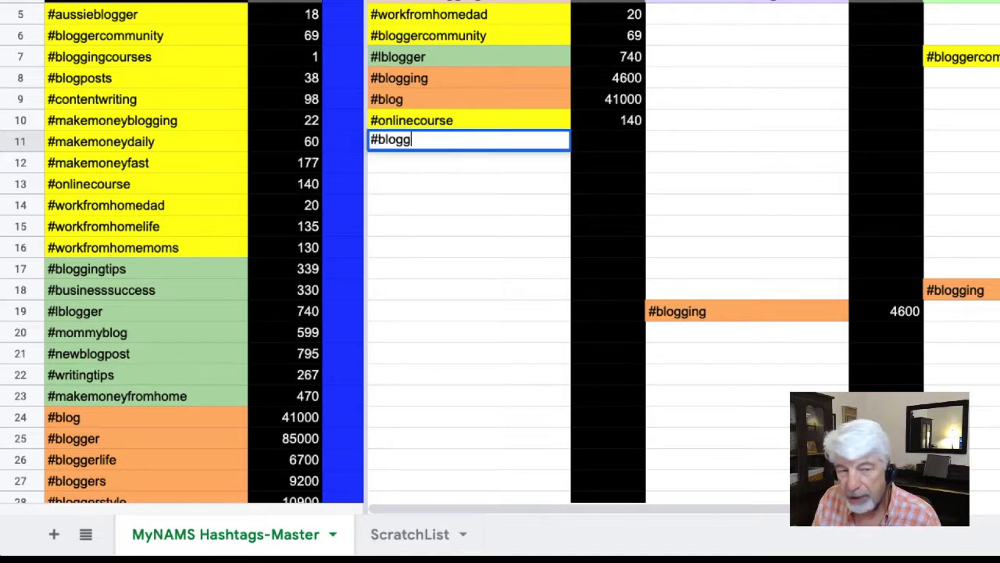
type("inglikeapro")
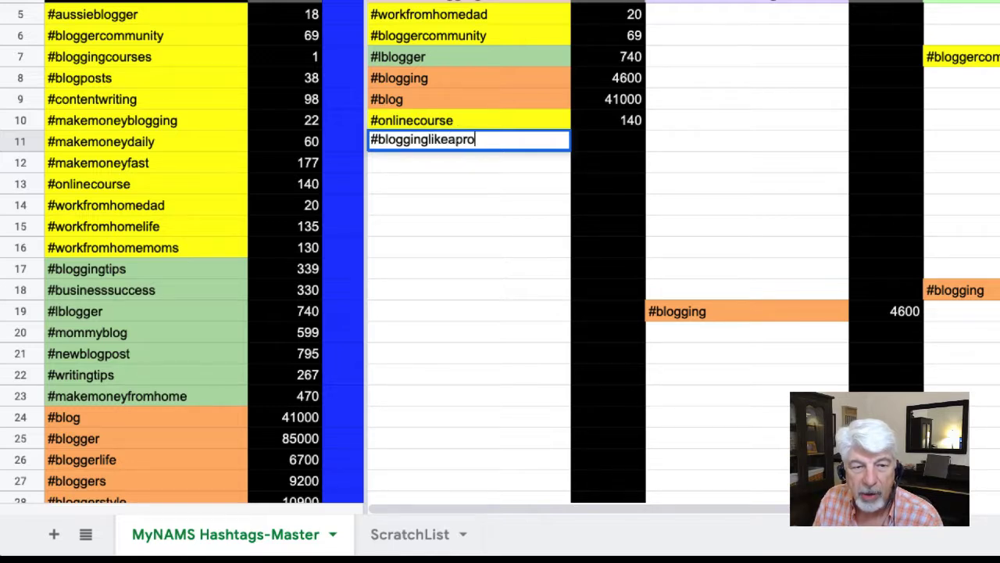
key("Return")
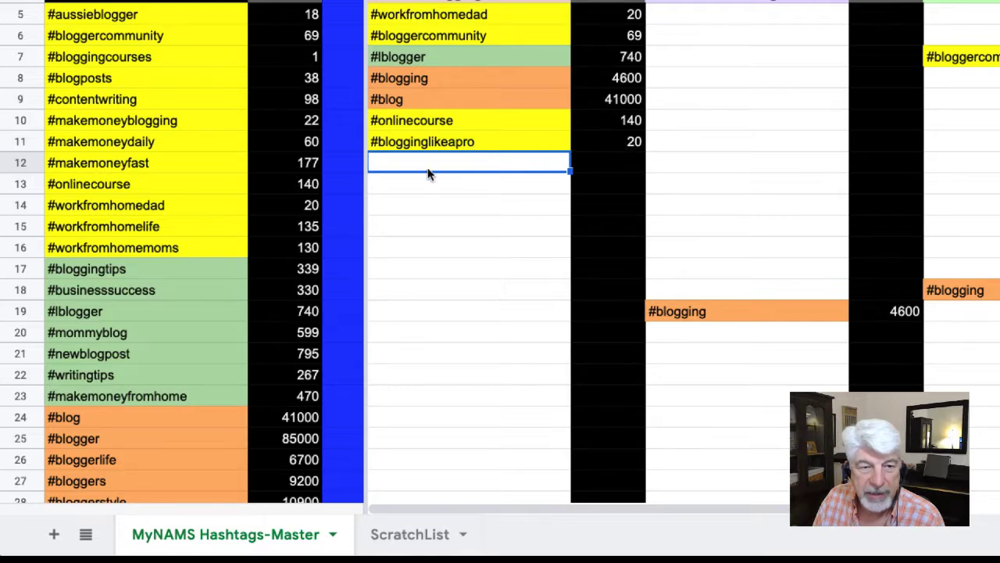
Step: Examine the end of the master list: the #BloggingLikeAPro entry and the purple hashtags #storytelling, #dailycontentprofits and #insidersclub
scroll(157, 250, "down", 5)
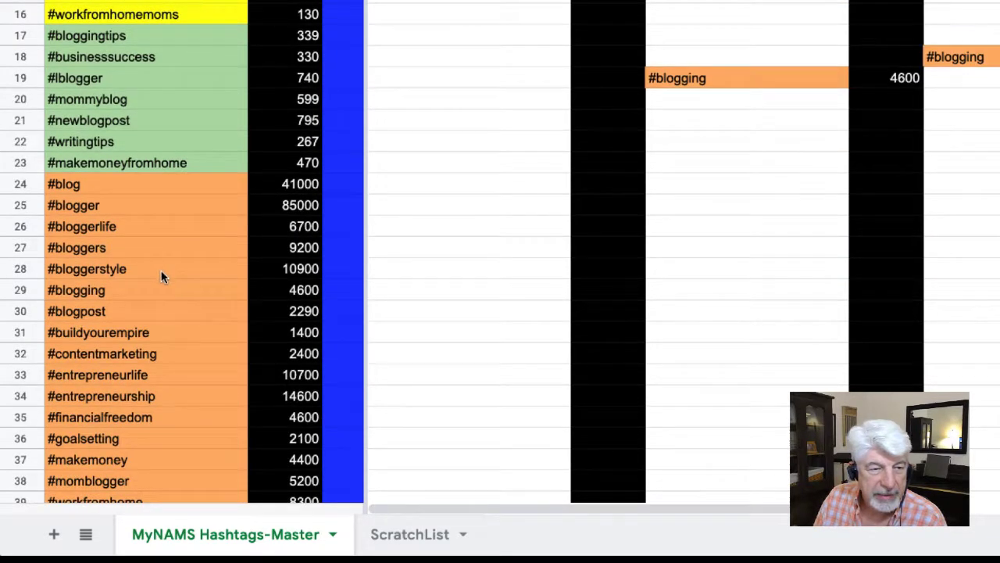
scroll(162, 277, "down", 7)
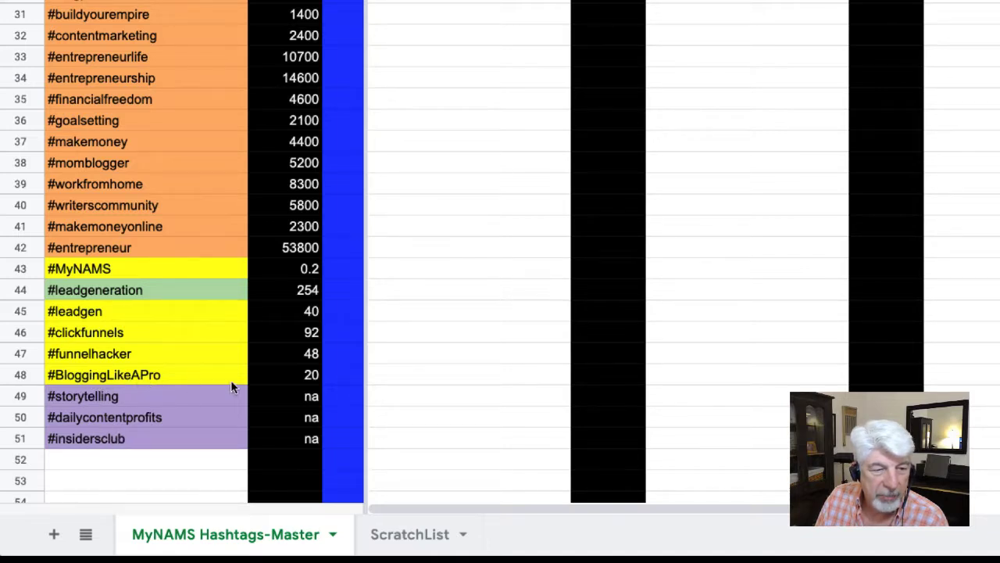
left_click(307, 379)
left_click(121, 400)
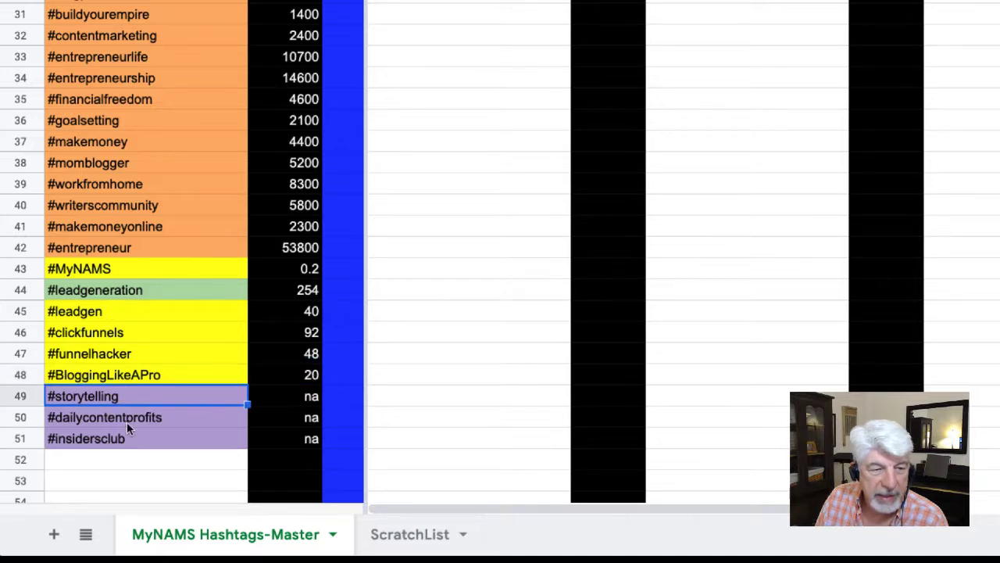
left_click(127, 423)
left_click(108, 442)
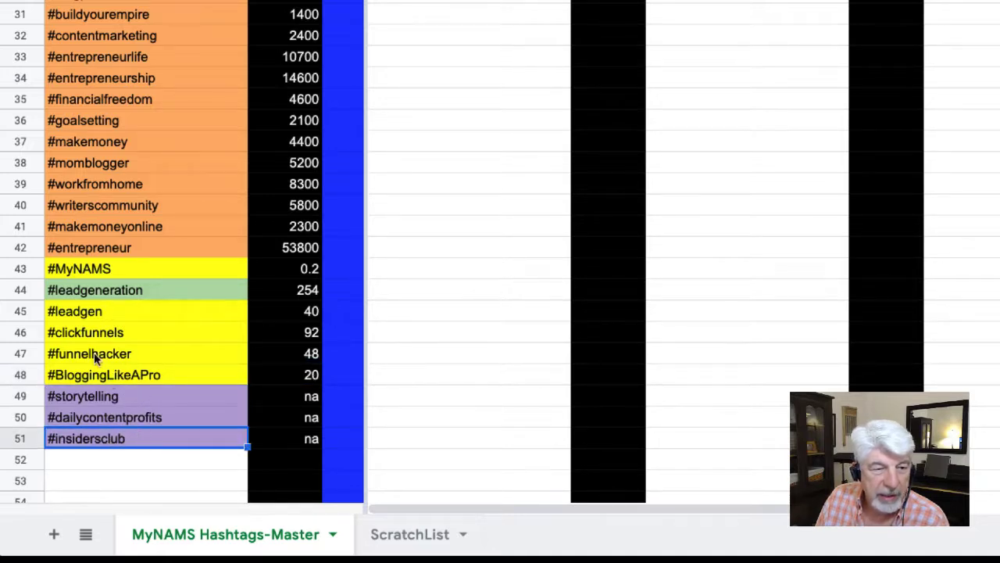
scroll(94, 355, "up", 1)
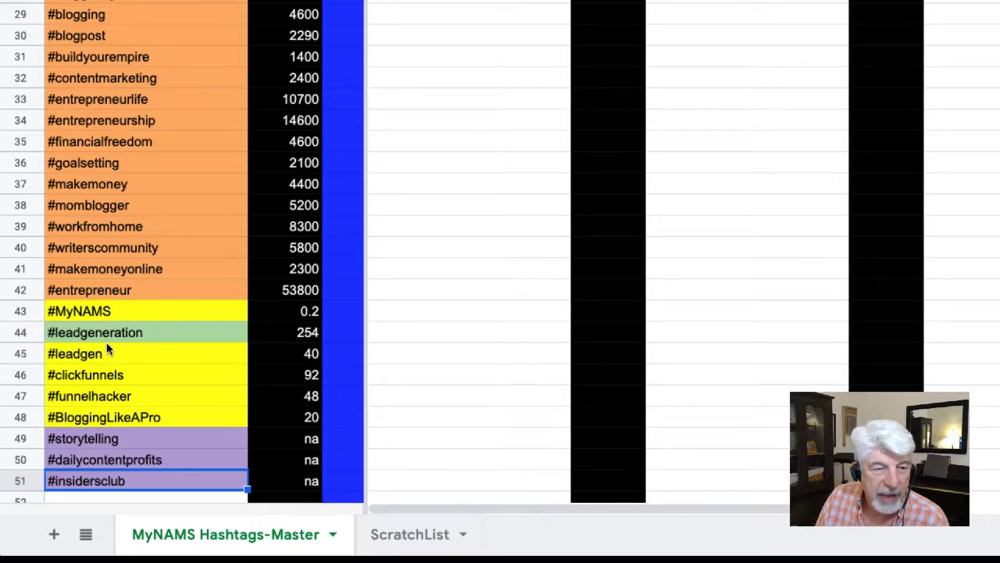
Step: Enter "#mynams." in row 12 of List #1 - Blogging, directly below #blogginglikeapro
scroll(373, 162, "up", 10)
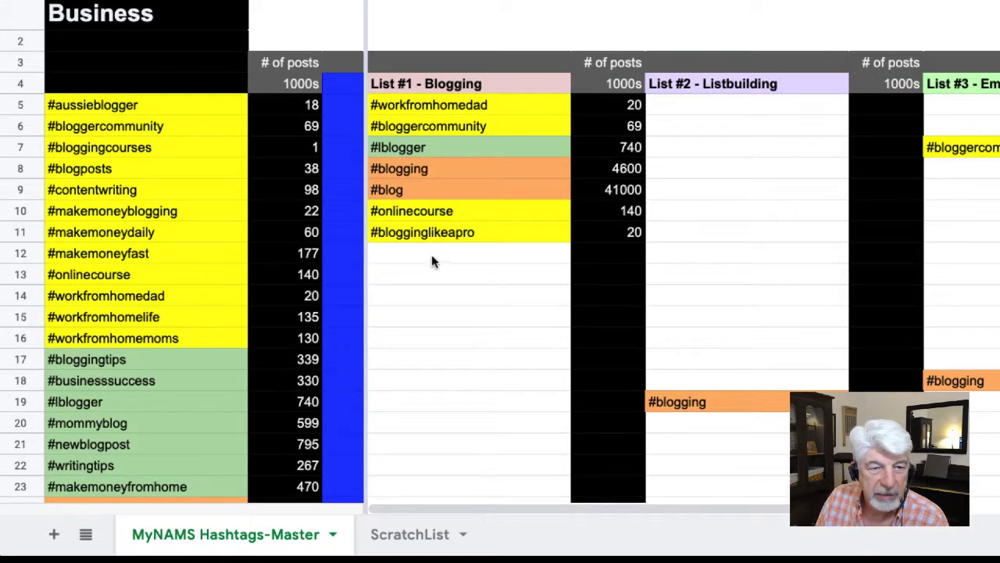
left_click(471, 254)
type("#")
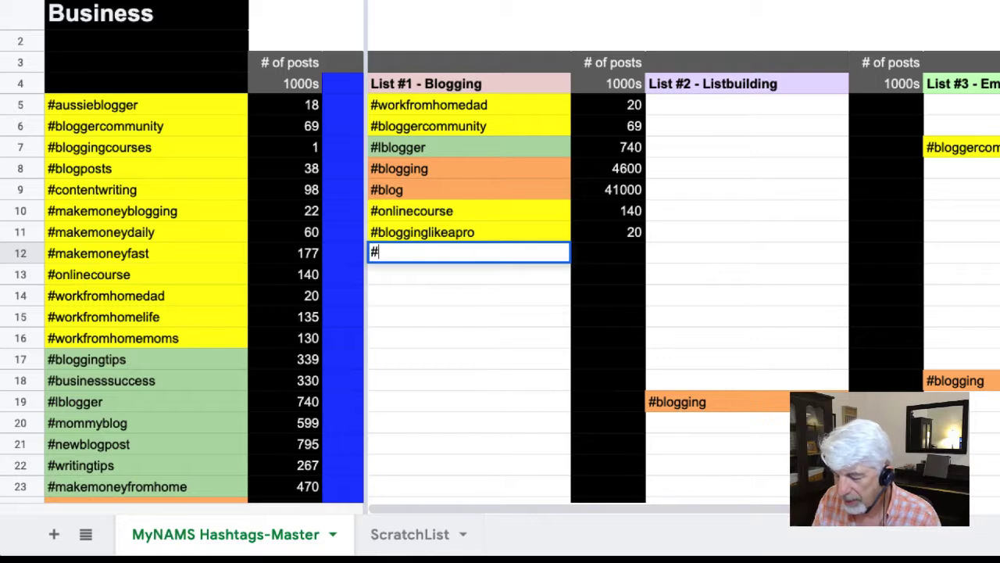
type("mynams.")
key("Return")
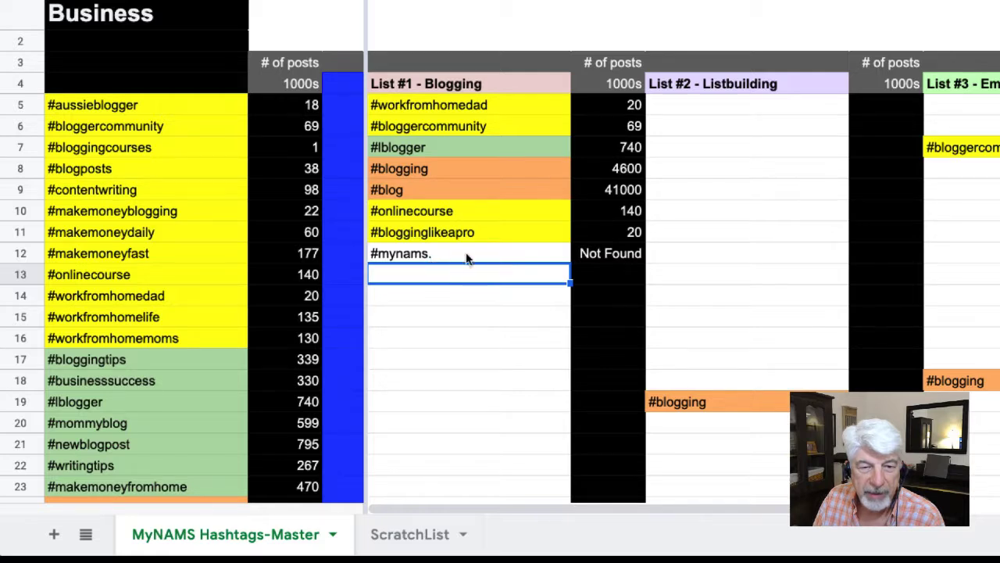
Step: Remove the trailing period from the hashtag in row 12 of List #1 so it reads #mynams
left_click(435, 258)
double_click(435, 258)
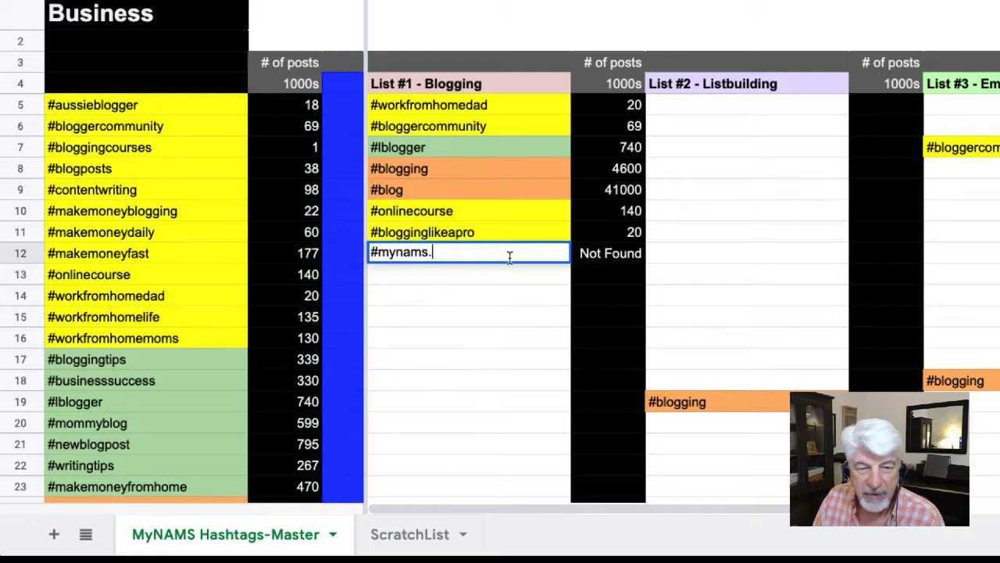
key("BackSpace")
key("Return")
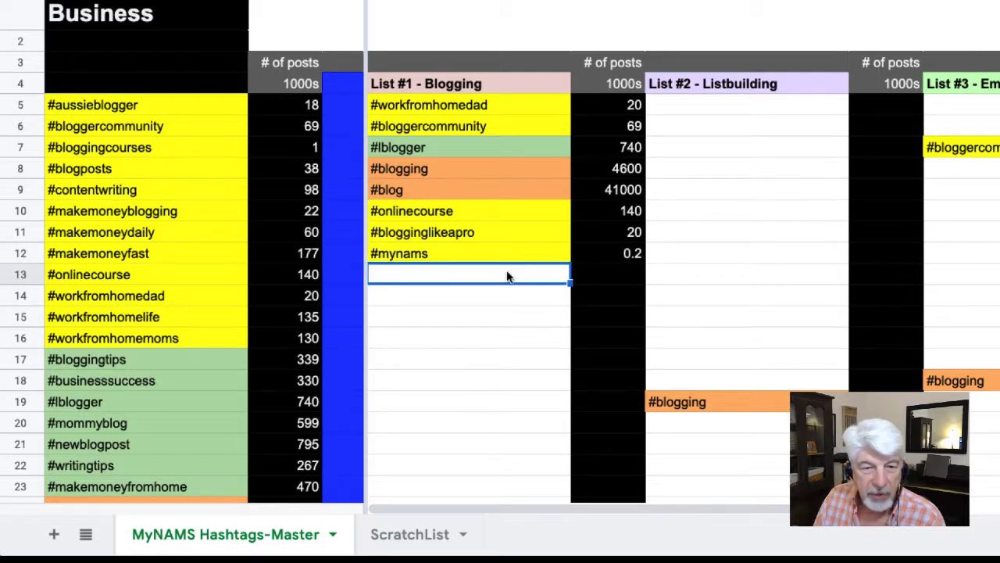
Step: Copy the orange hashtags from #blog to #blogpost in the master list into List #1 - Blogging, starting at row 13
scroll(207, 290, "down", 5)
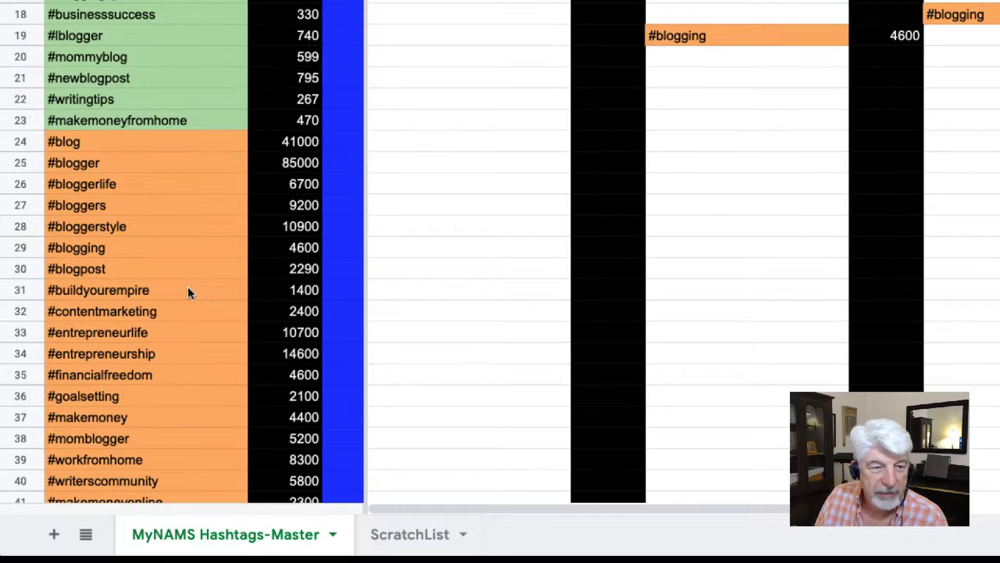
scroll(181, 293, "down", 1)
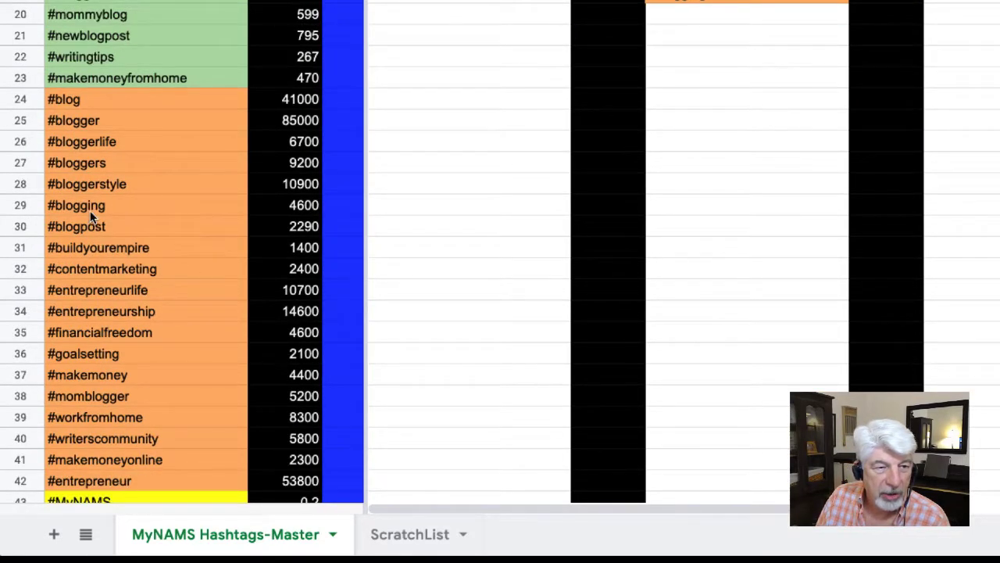
left_click_drag(97, 107, 169, 214)
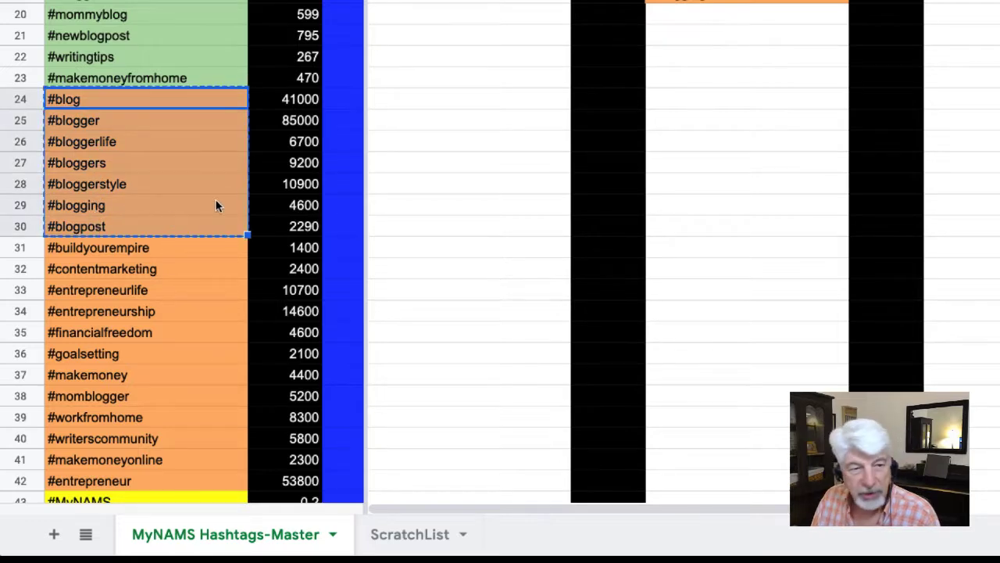
scroll(469, 184, "up", 6)
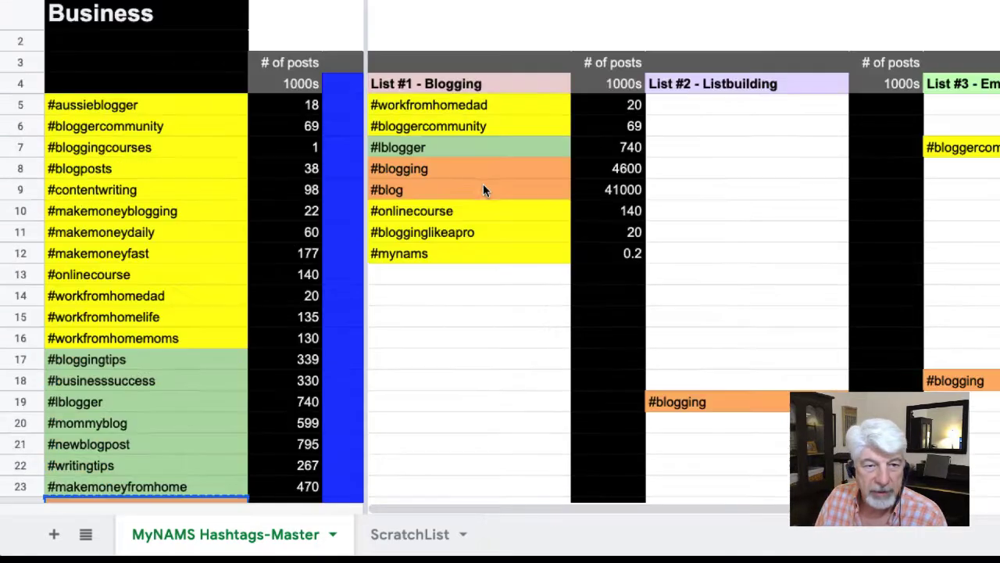
left_click(426, 275)
type("#blog\t41000 #blogger\t85000 #bloggerlife\t6700 #bloggers\t9200 #bloggerstyle\t10900 #blogging\t4600 #blogpost\t2290")
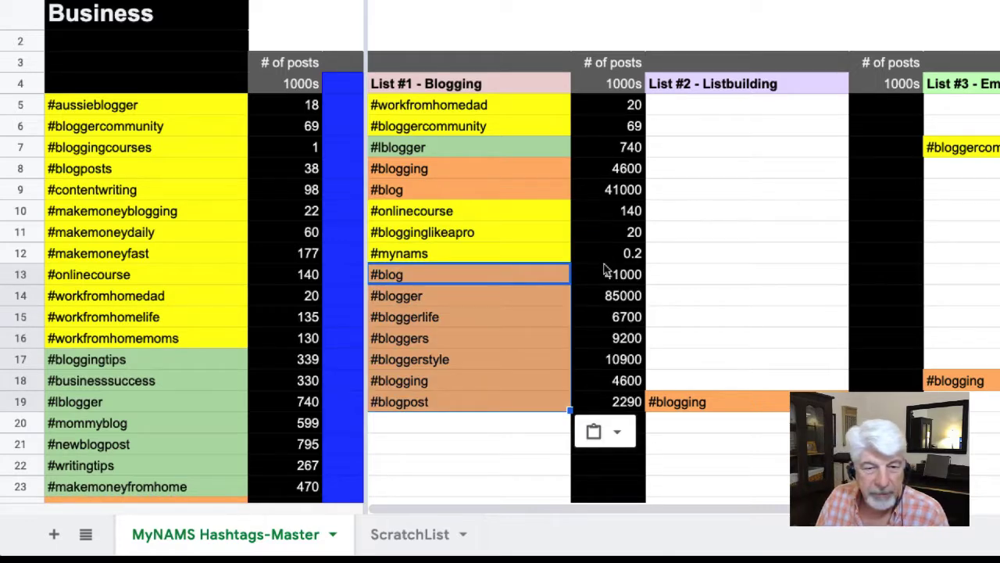
Step: Copy the green hashtags from #bloggingtips to #newblogpost in the master list into List #1 - Blogging, starting at row 20
scroll(617, 368, "down", 2)
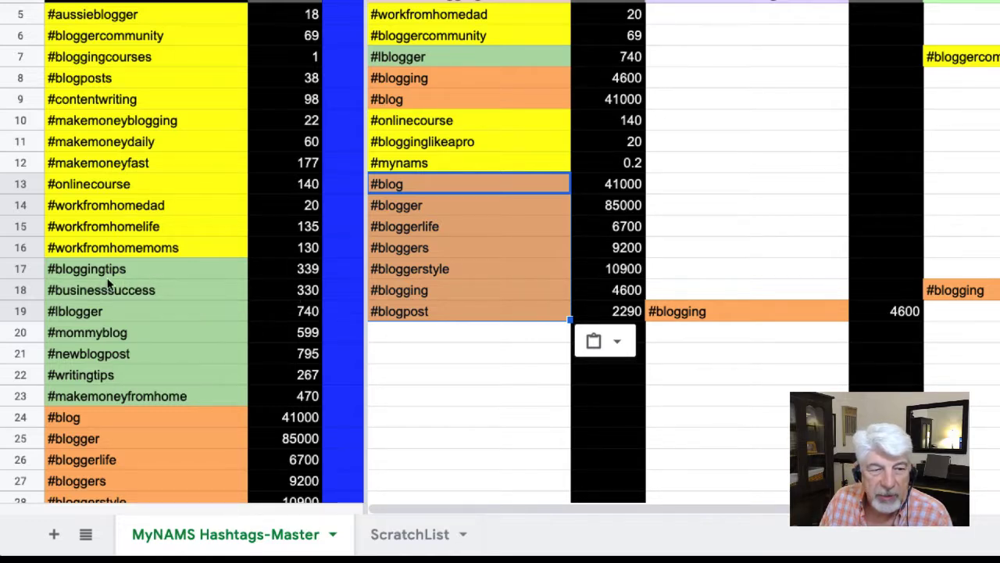
left_click_drag(112, 269, 112, 361)
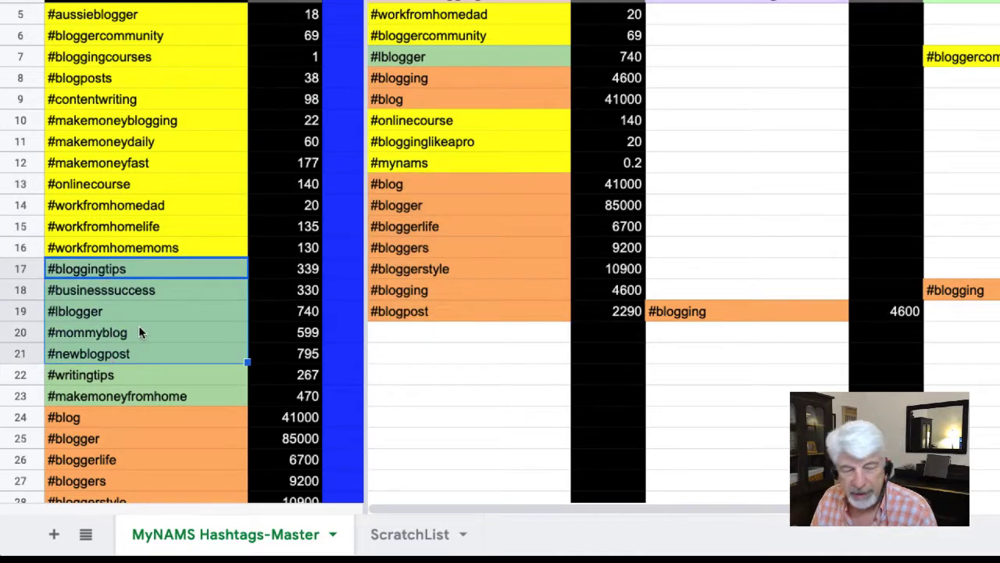
key("ctrl+c")
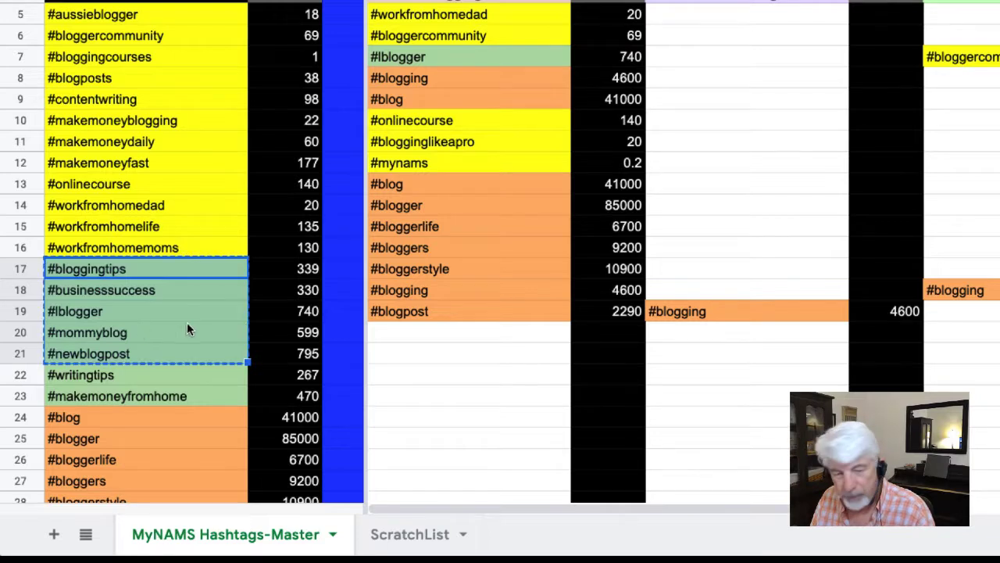
left_click(449, 336)
key("ctrl+v")
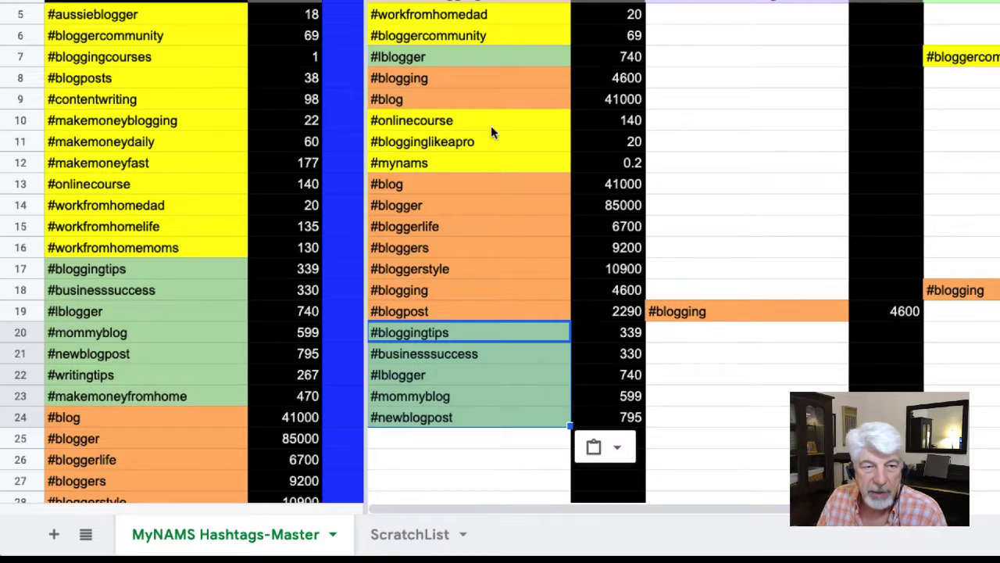
Step: Sort List #1 - Blogging with its post counts (D4 to E24) by the 1000s column, Z to A, treating the first row as header
left_click(465, 4)
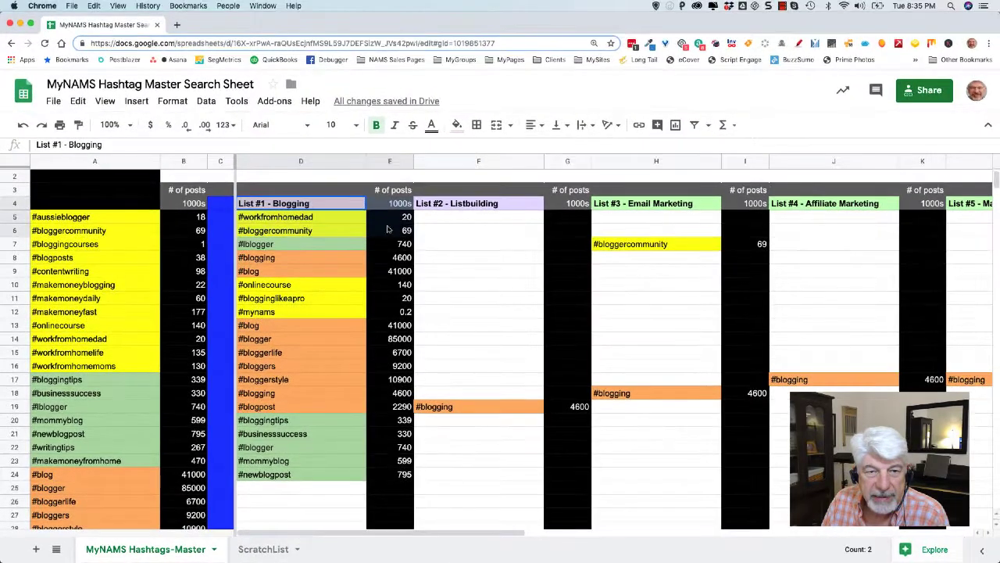
left_click_drag(387, 228, 396, 479)
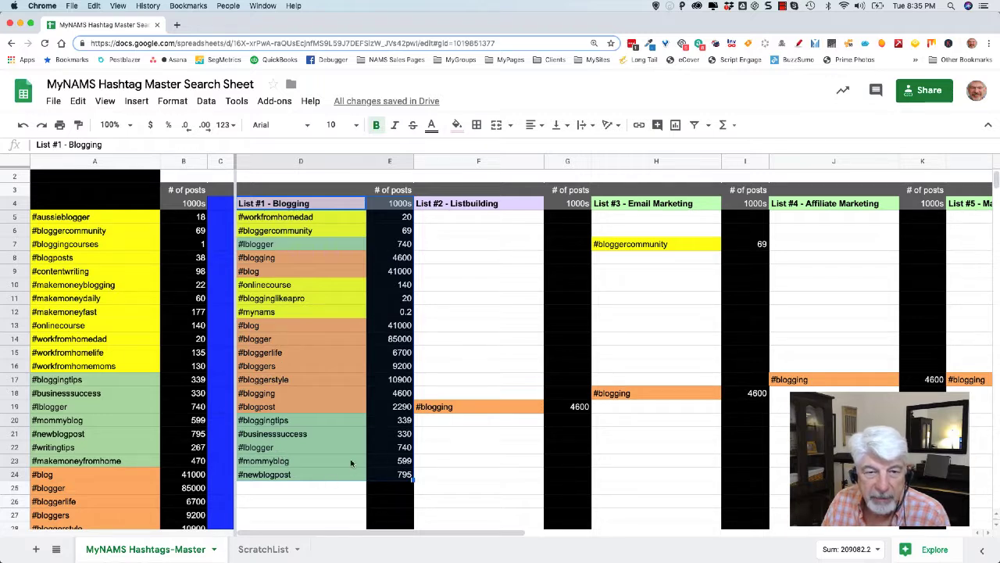
left_click(206, 100)
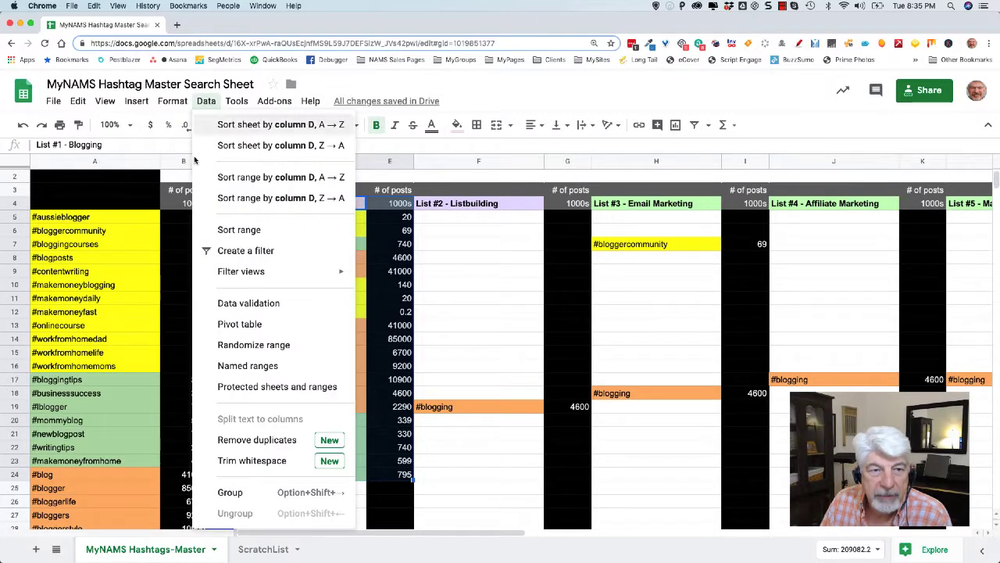
left_click(246, 232)
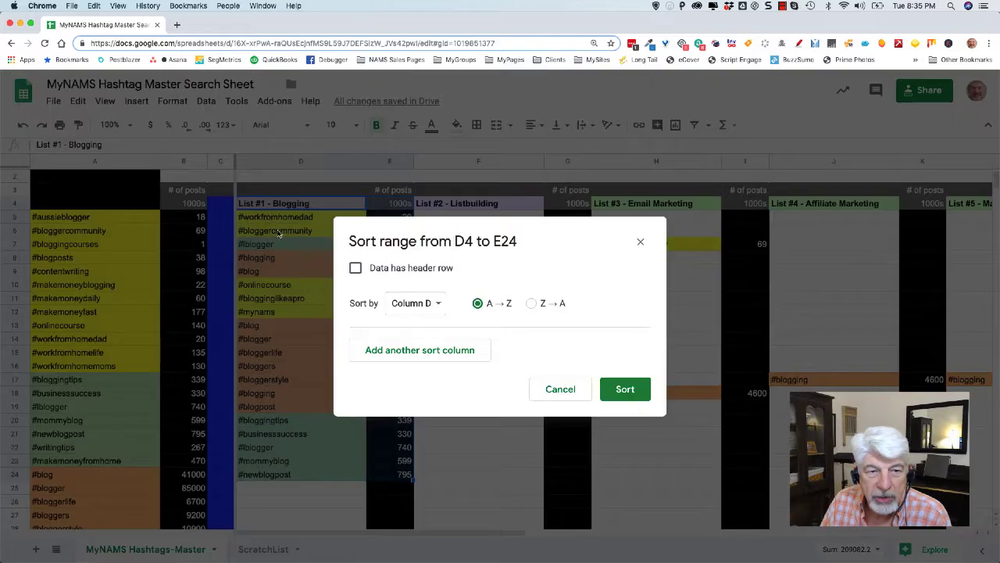
left_click(357, 268)
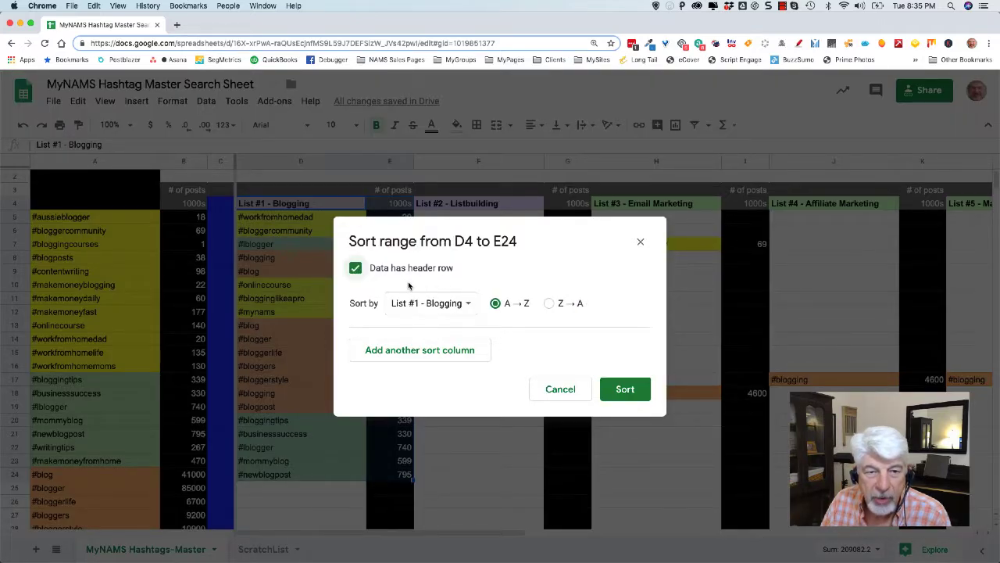
left_click(466, 305)
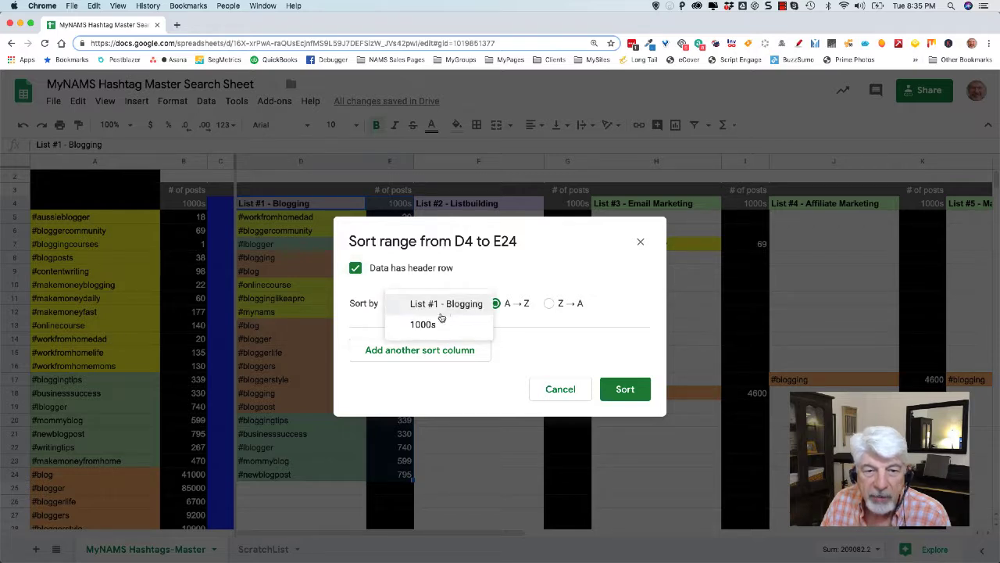
left_click(426, 325)
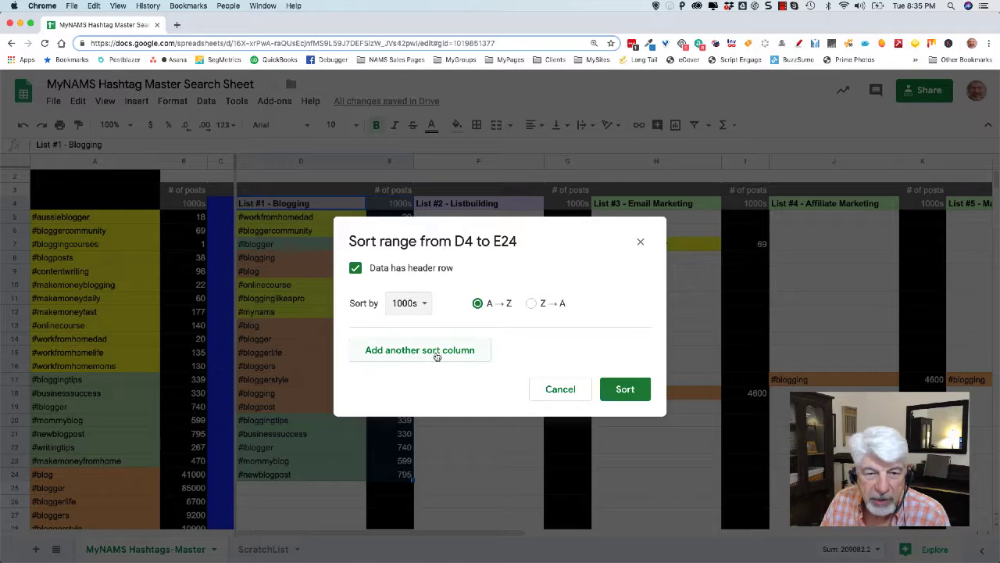
left_click(532, 304)
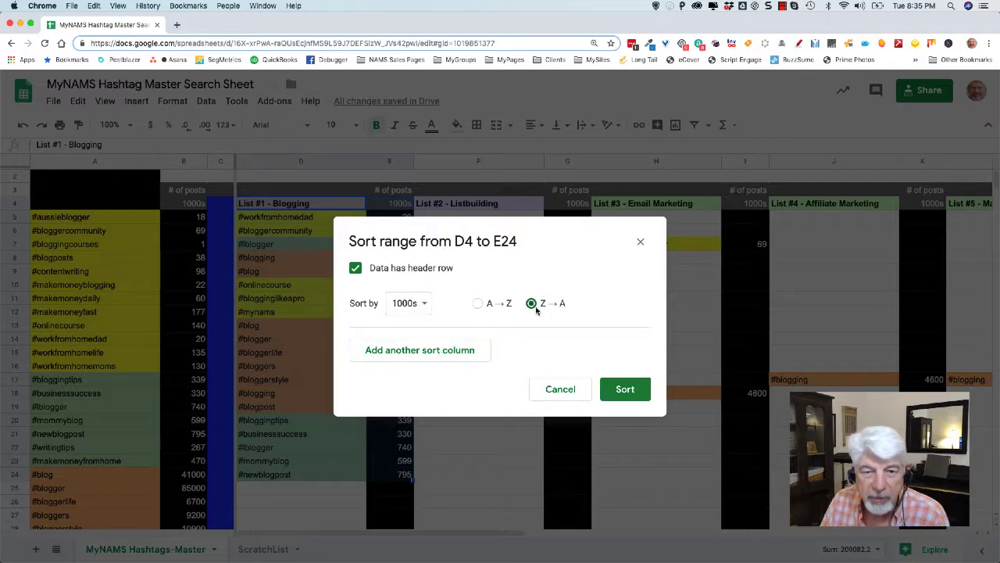
left_click(626, 389)
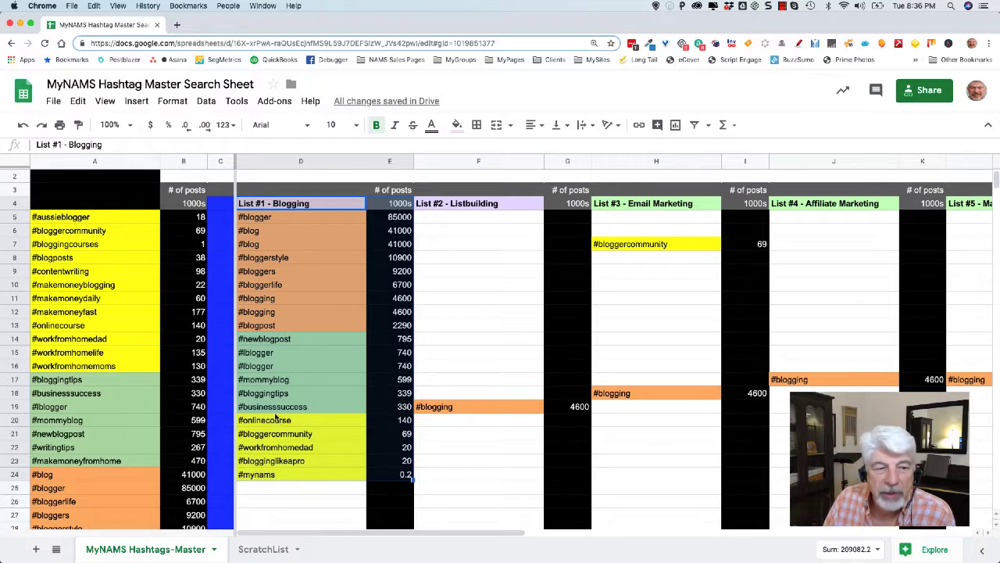
Step: Review the master hashtag list down to its last entries and select the first empty cell below them
scroll(94, 395, "down", 10)
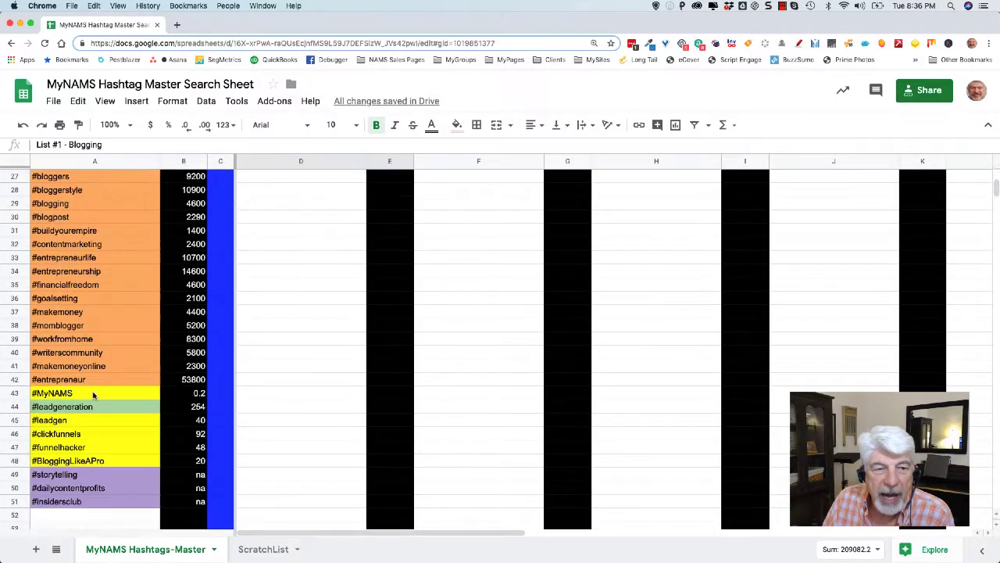
scroll(95, 395, "down", 2)
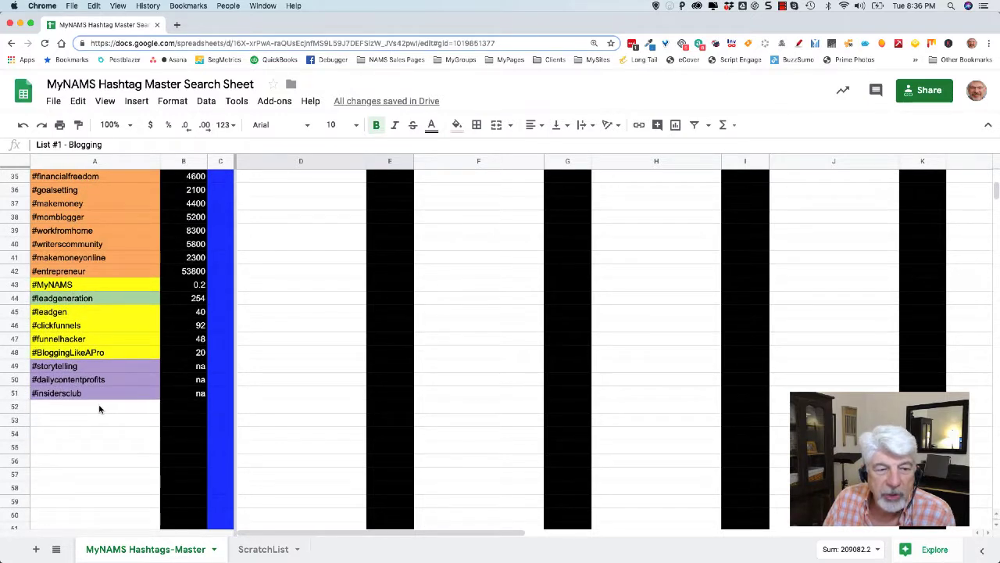
scroll(86, 468, "down", 14)
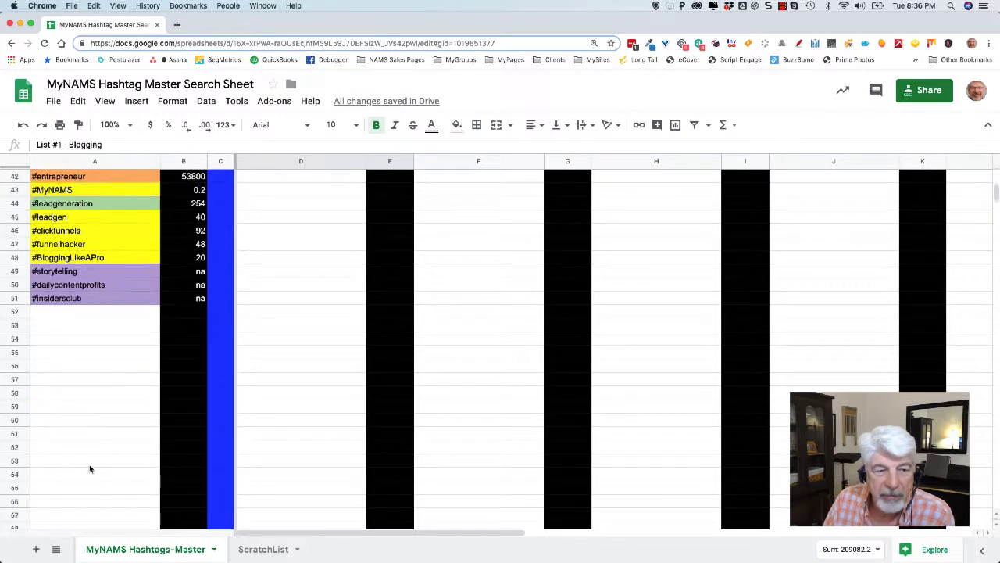
scroll(93, 438, "up", 20)
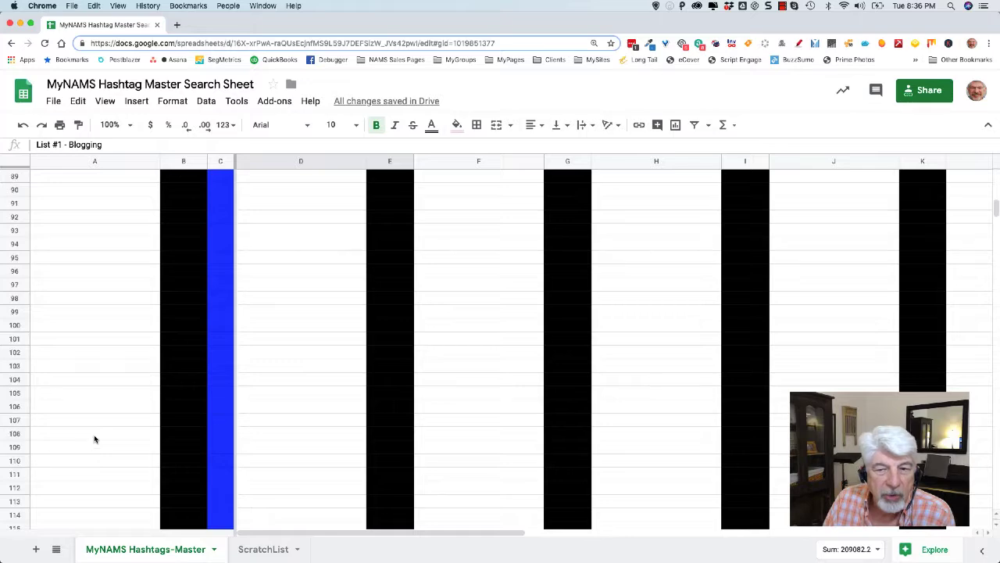
scroll(91, 418, "down", 6)
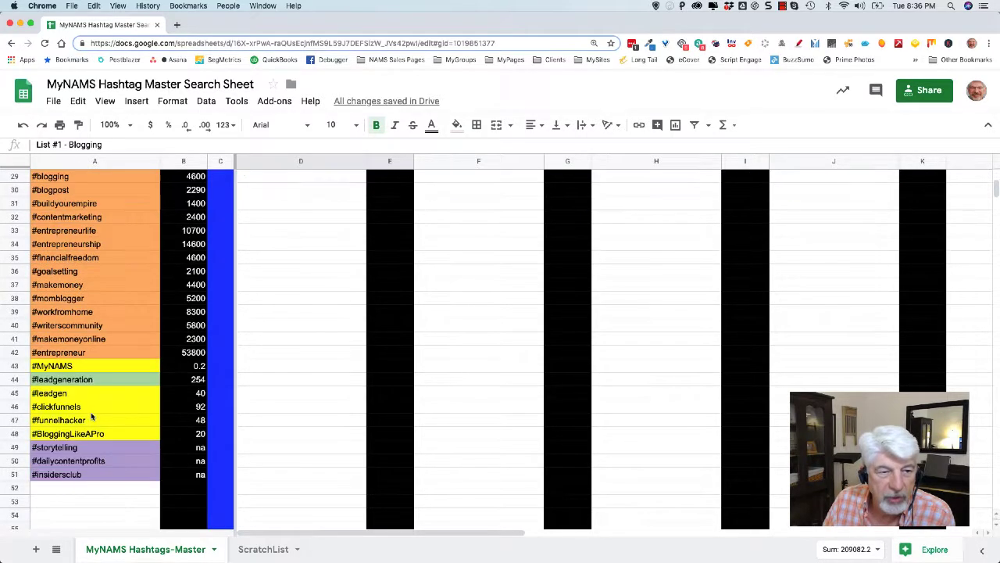
left_click(71, 420)
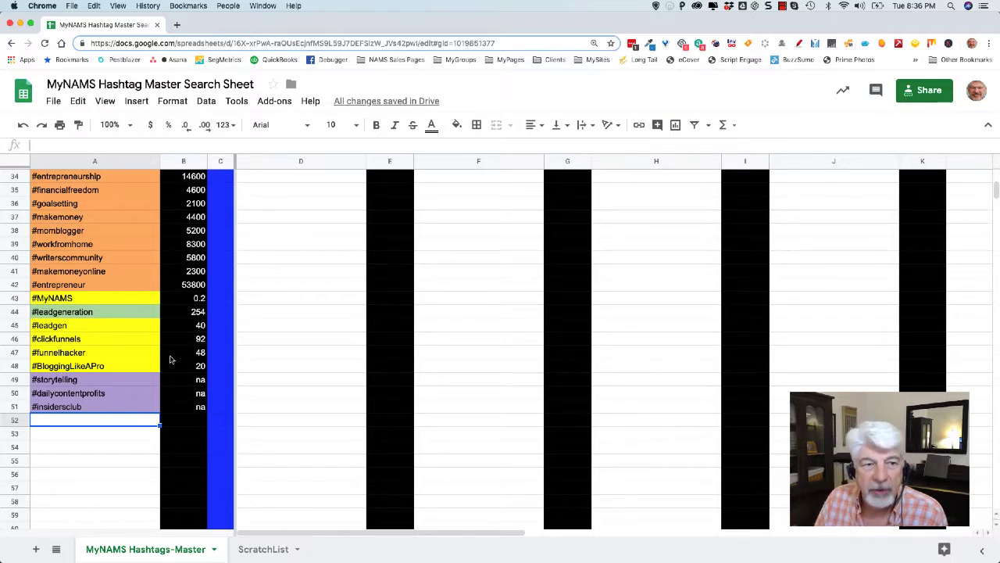
scroll(112, 370, "up", 10)
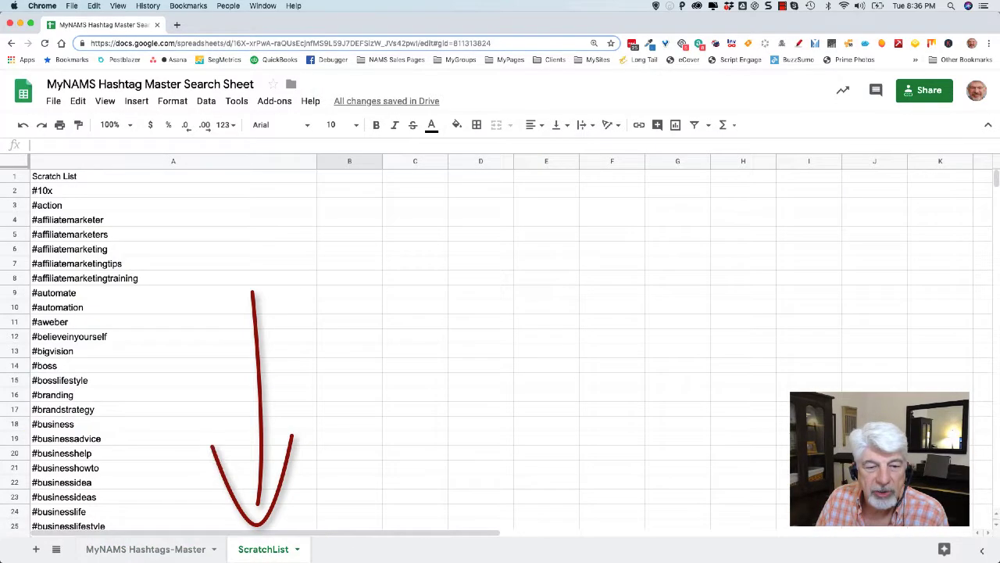
Step: On the ScratchList sheet, narrow column A to fit the hashtags and enter the header Post in B1
left_click(265, 550)
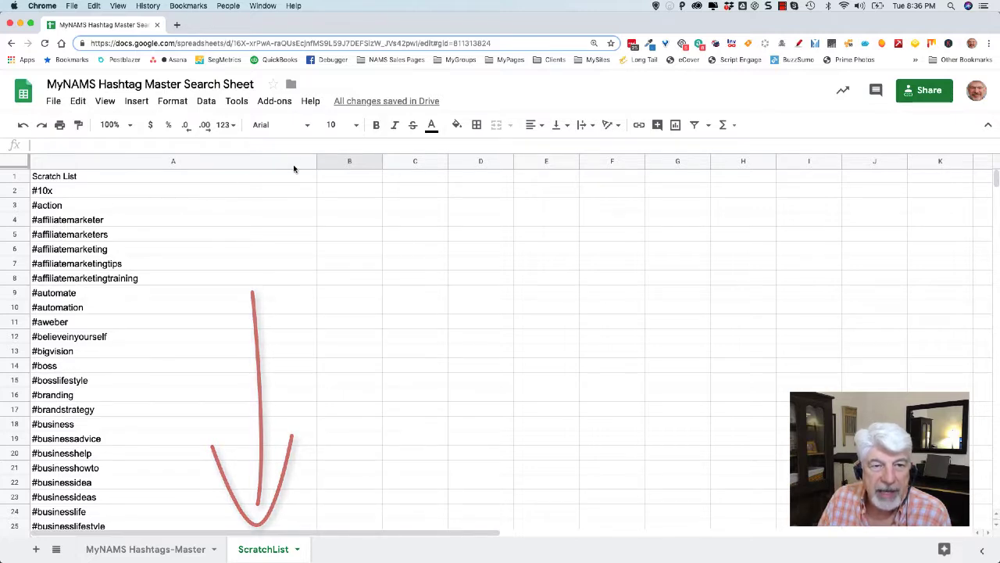
left_click(316, 160)
left_click_drag(317, 160, 164, 175)
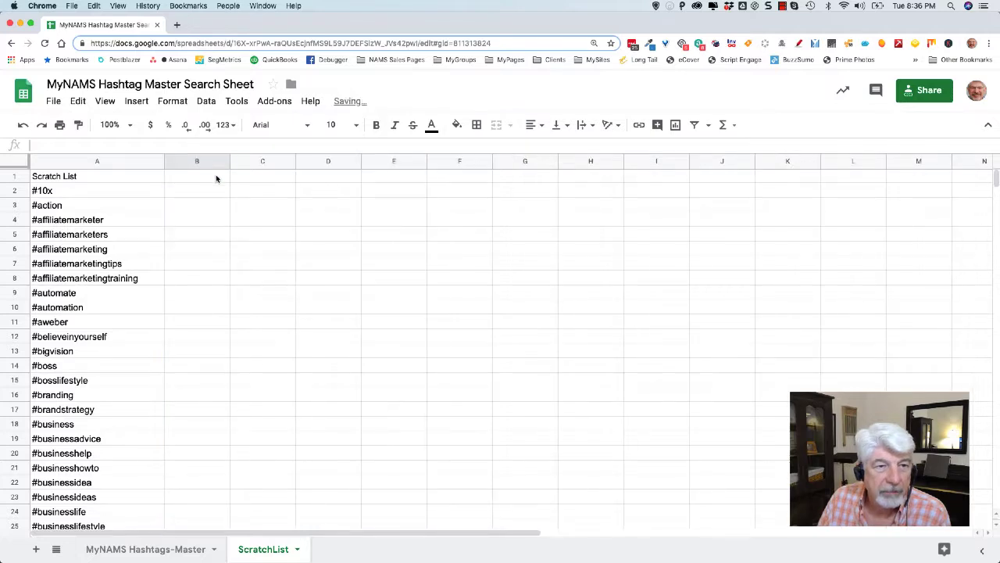
left_click(216, 175)
type("Post")
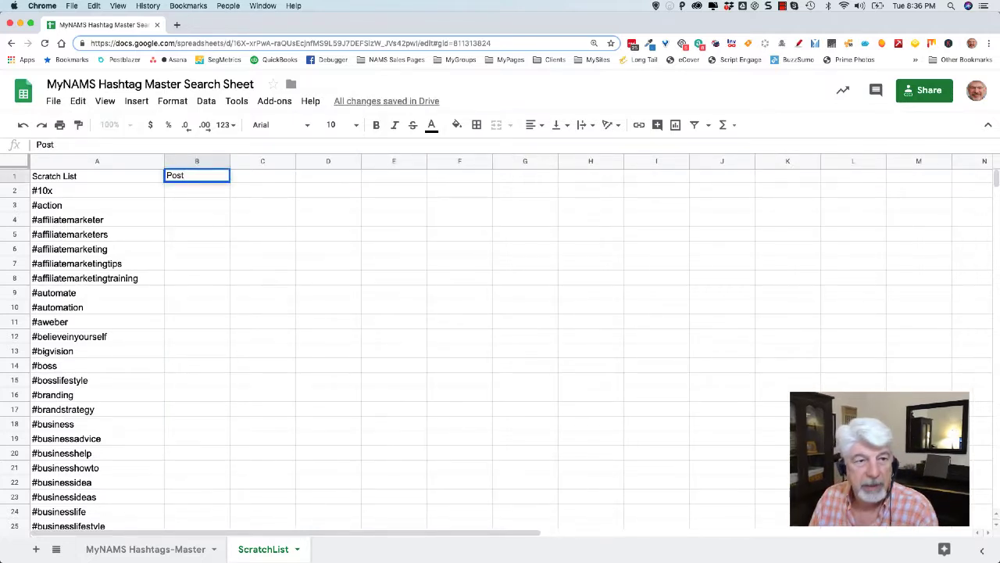
key("Return")
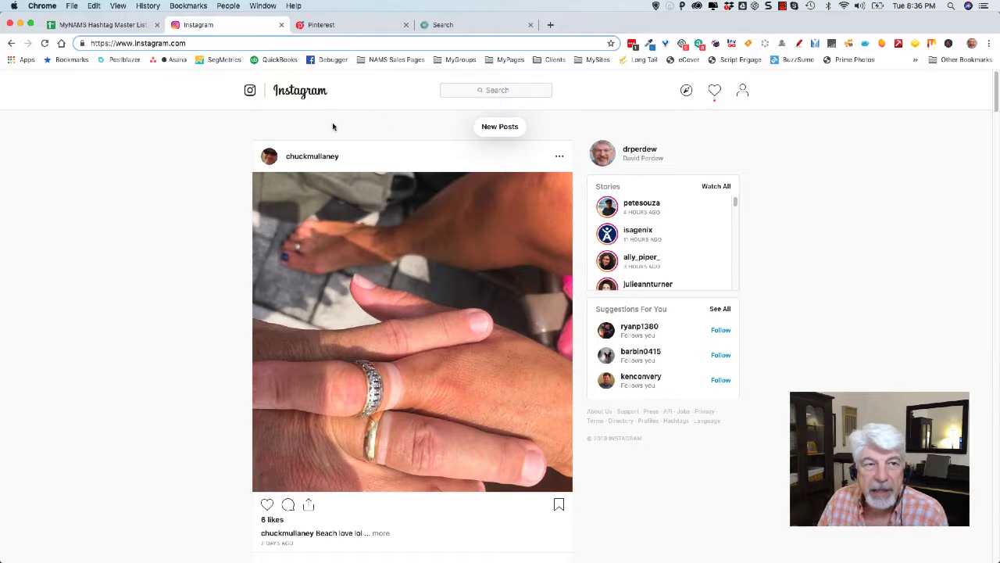
Step: Arrange the spreadsheet window and the Instagram browser window side by side, each about half the screen wide
left_click_drag(2, 221, 551, 219)
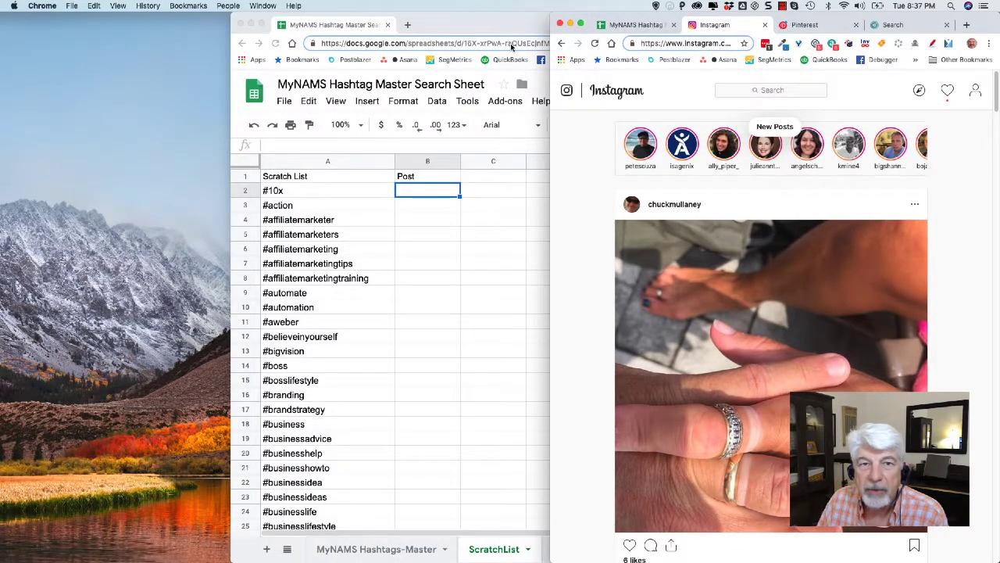
left_click_drag(502, 27, 278, 30)
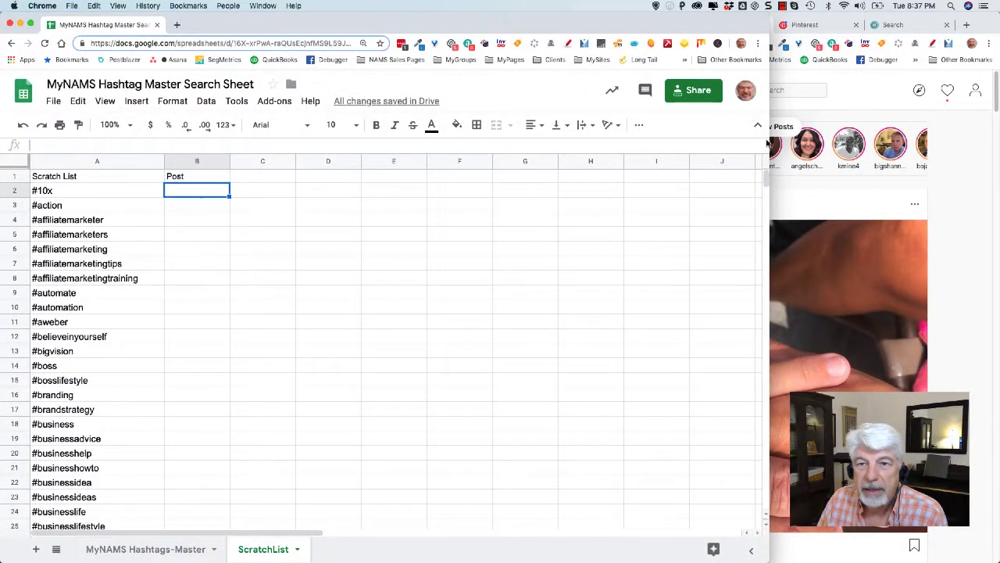
left_click_drag(772, 140, 548, 143)
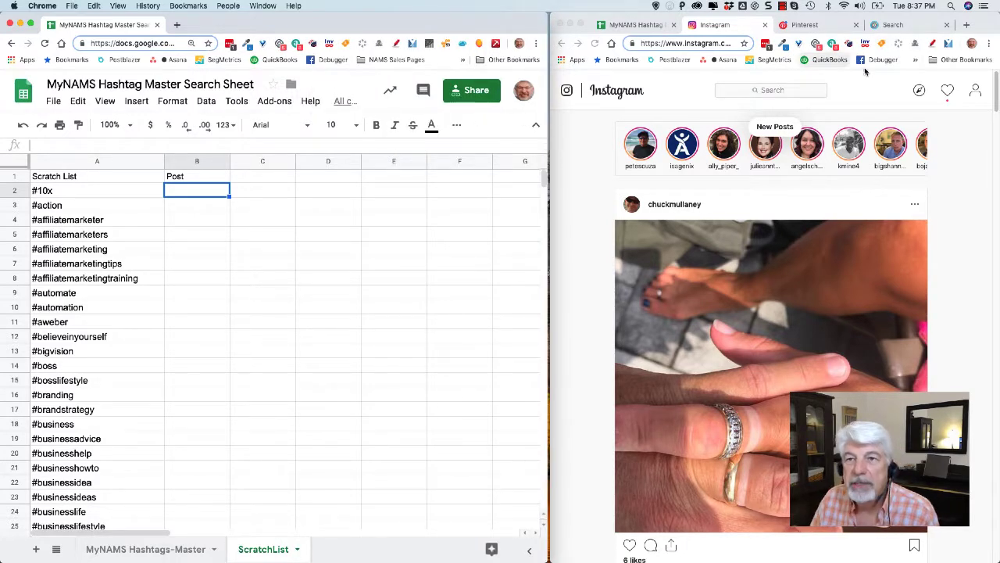
Step: Reorder the research pages so Pinterest comes after the Marketly Search page, and bring the Search page to the front
left_click(895, 28)
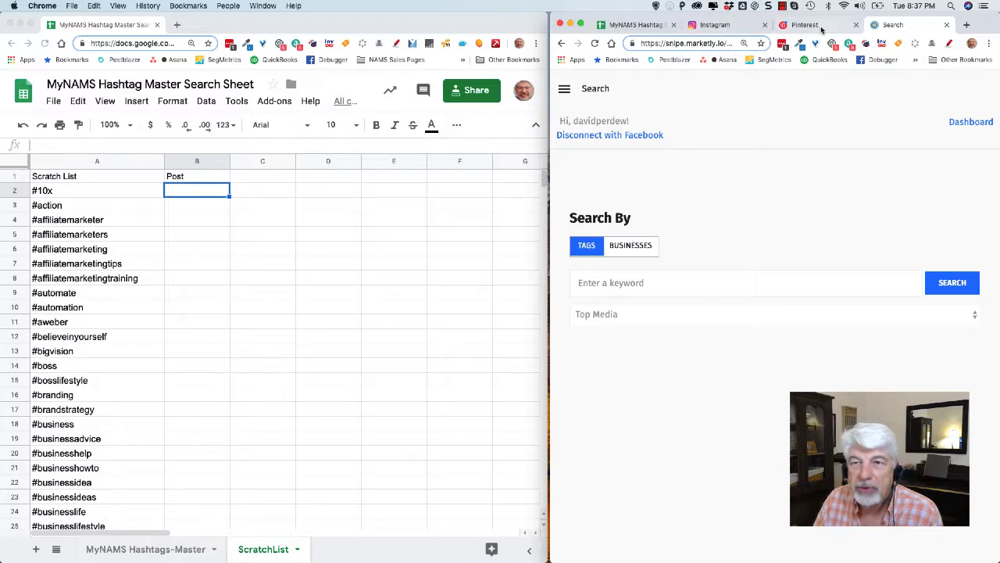
left_click_drag(821, 29, 902, 29)
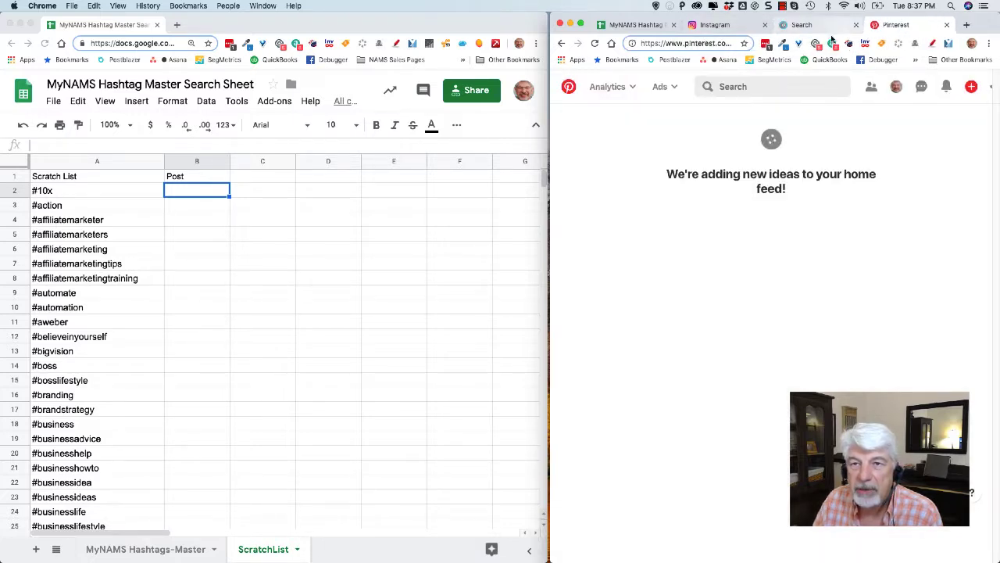
left_click(786, 26)
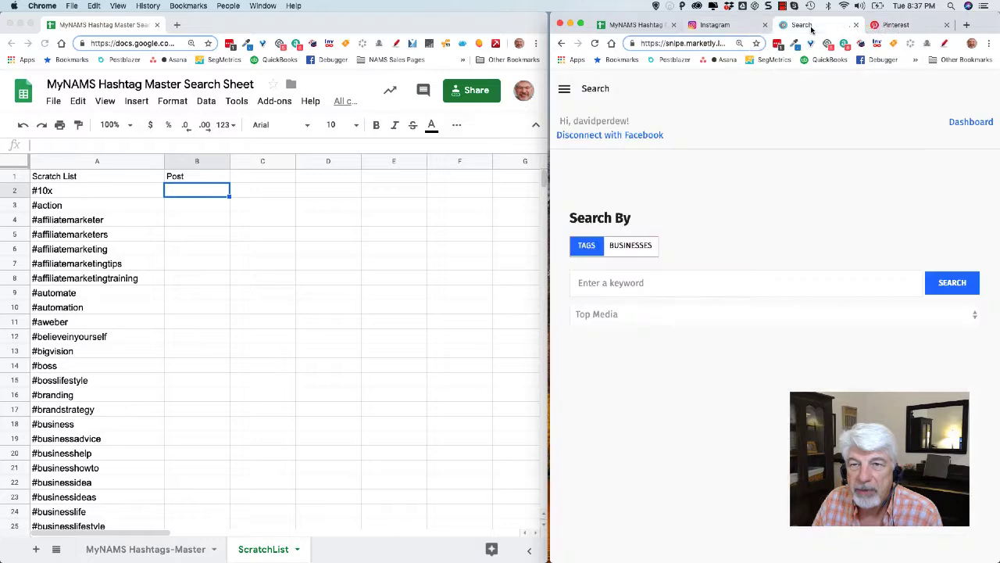
left_click(728, 25)
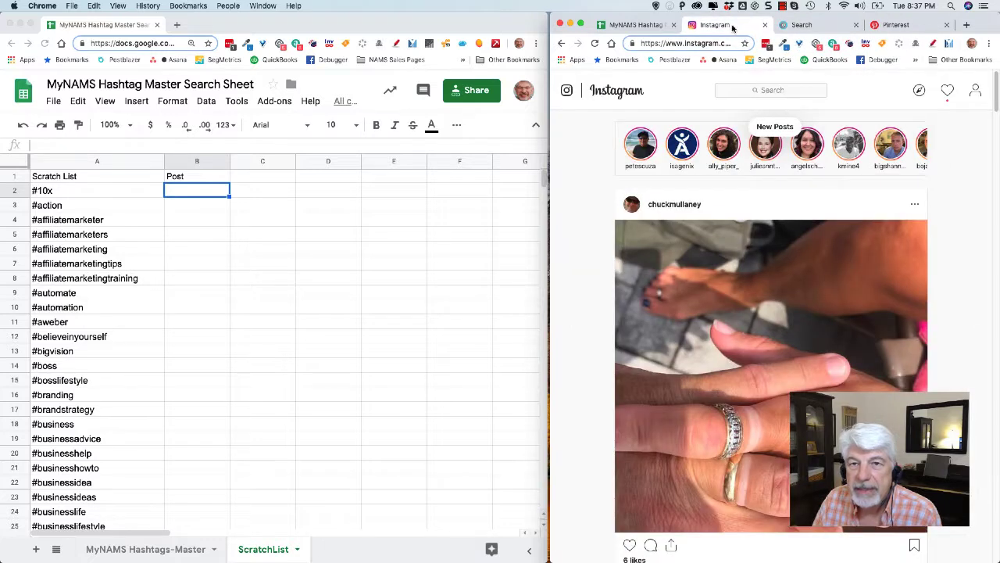
left_click(813, 27)
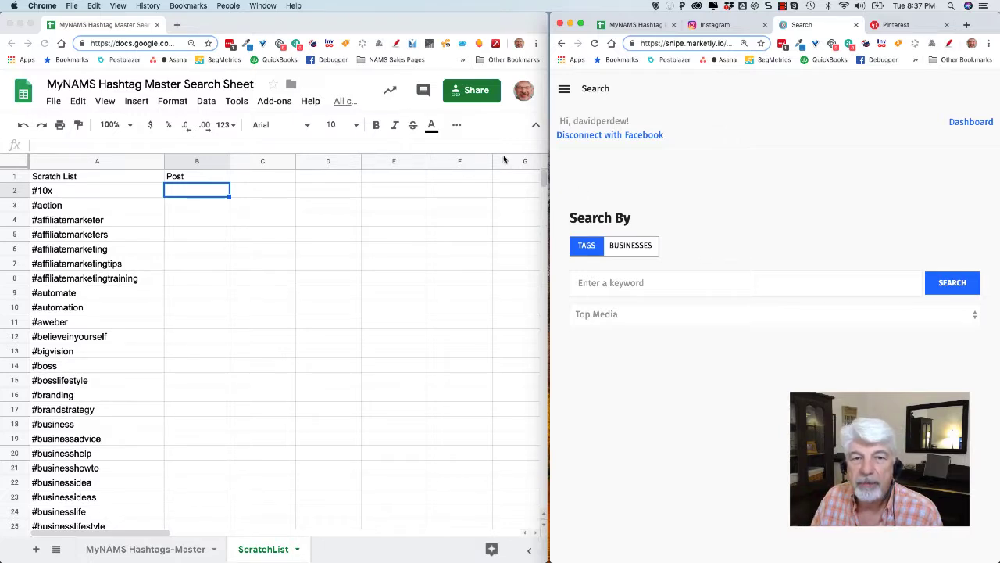
Step: Narrow the spreadsheet window and widen the Search page's window to fill the freed space
left_click(464, 32)
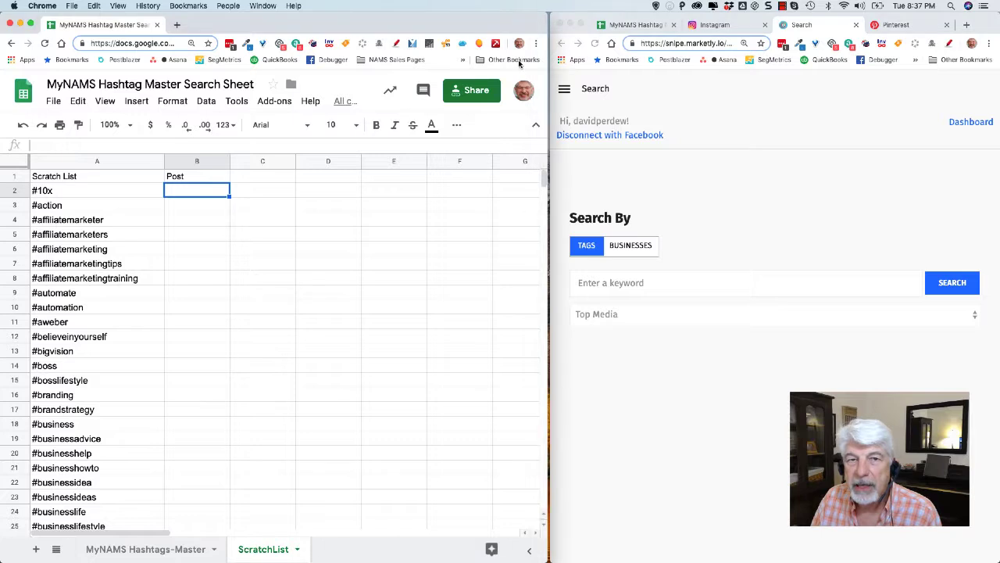
left_click_drag(548, 97, 409, 113)
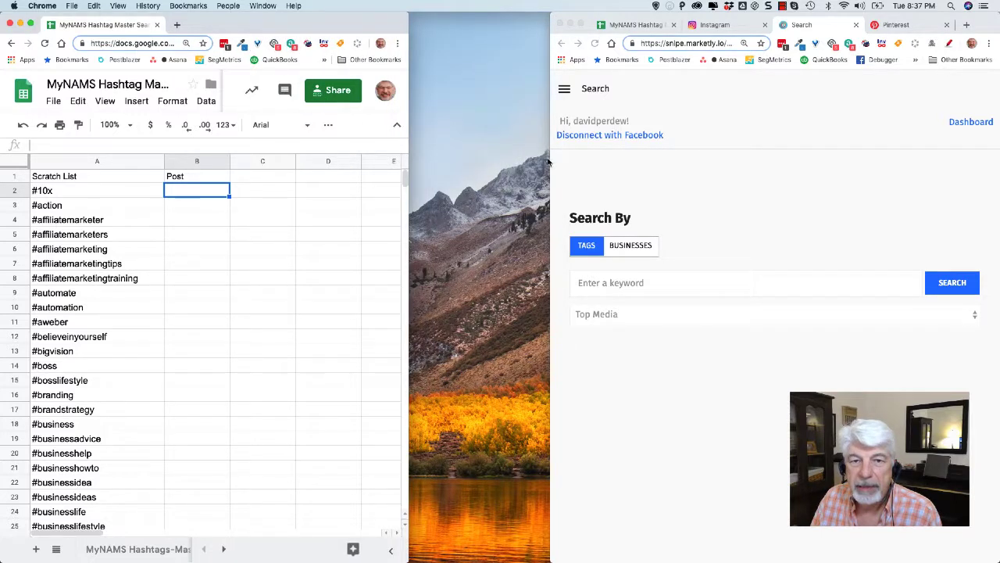
left_click_drag(550, 163, 409, 161)
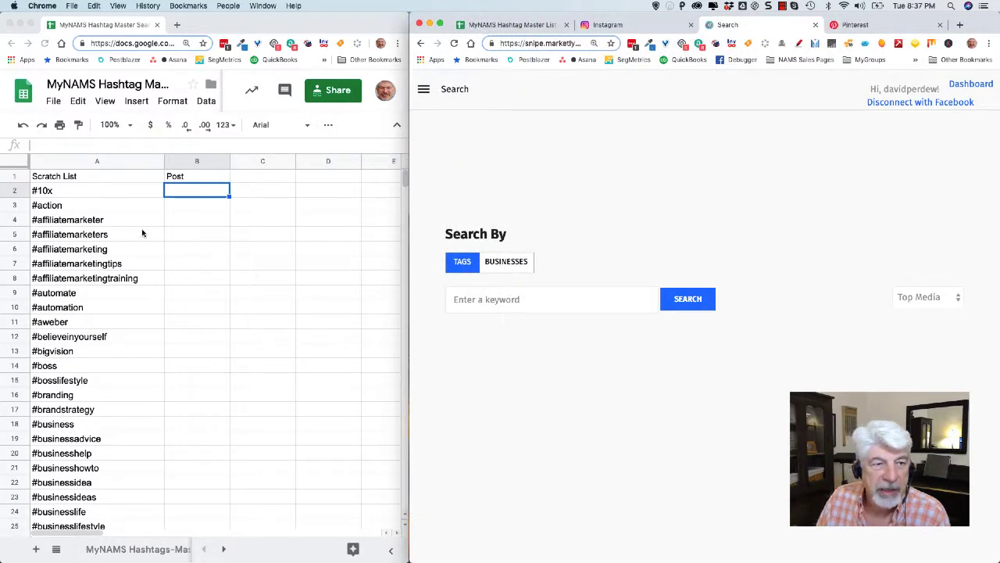
Step: Look through the hashtags collected in the ScratchList column
scroll(87, 293, "down", 15)
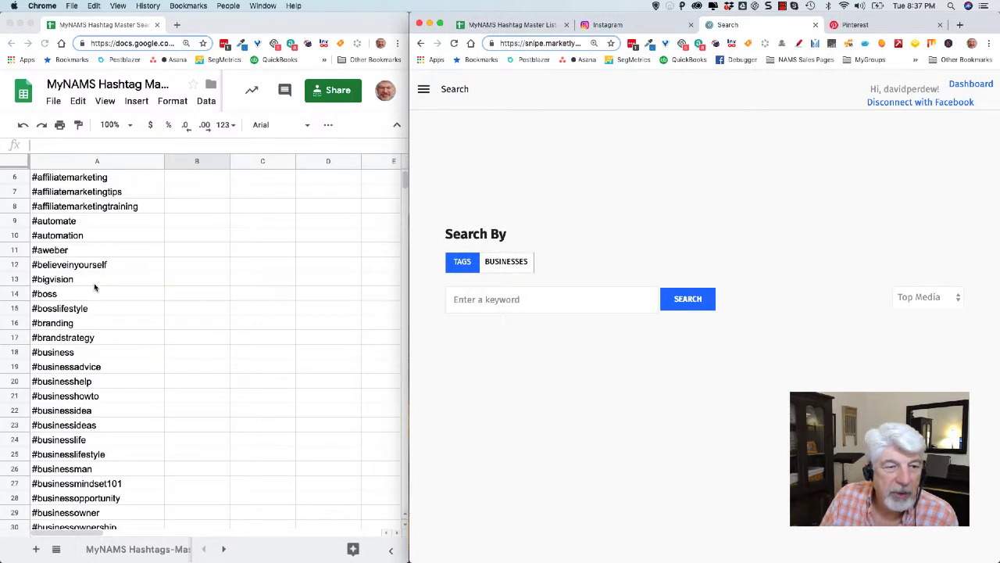
scroll(94, 451, "down", 20)
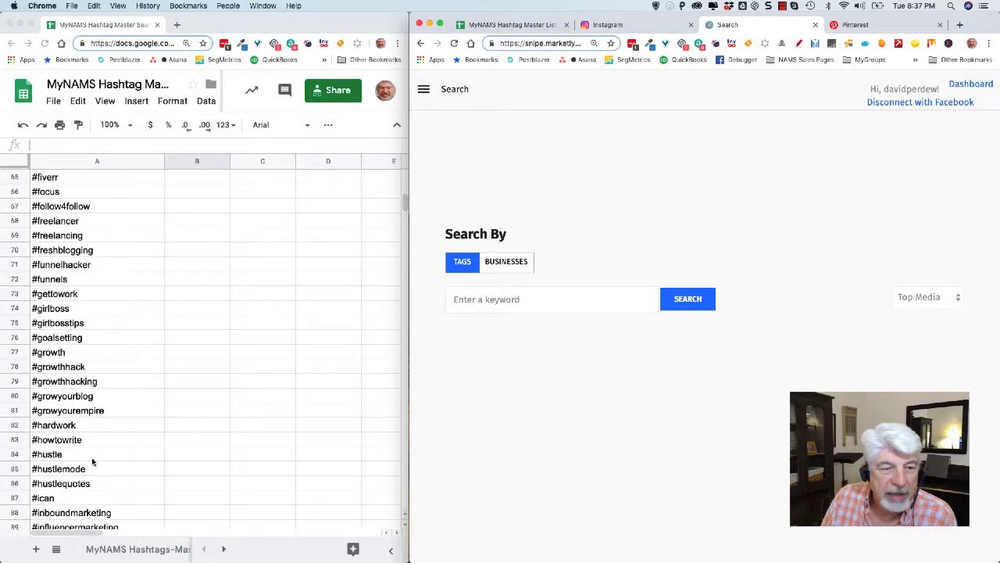
scroll(92, 461, "down", 20)
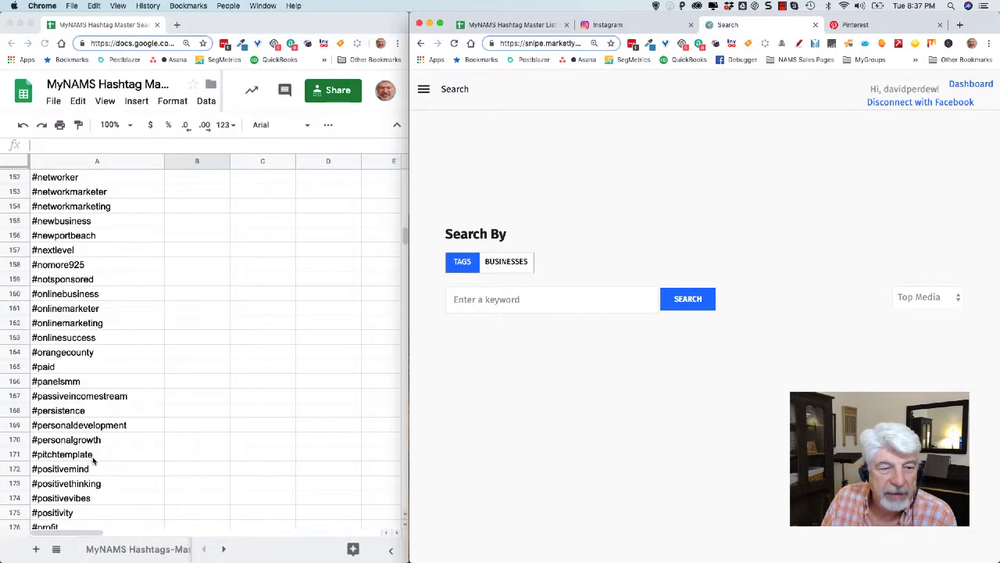
scroll(93, 468, "down", 12)
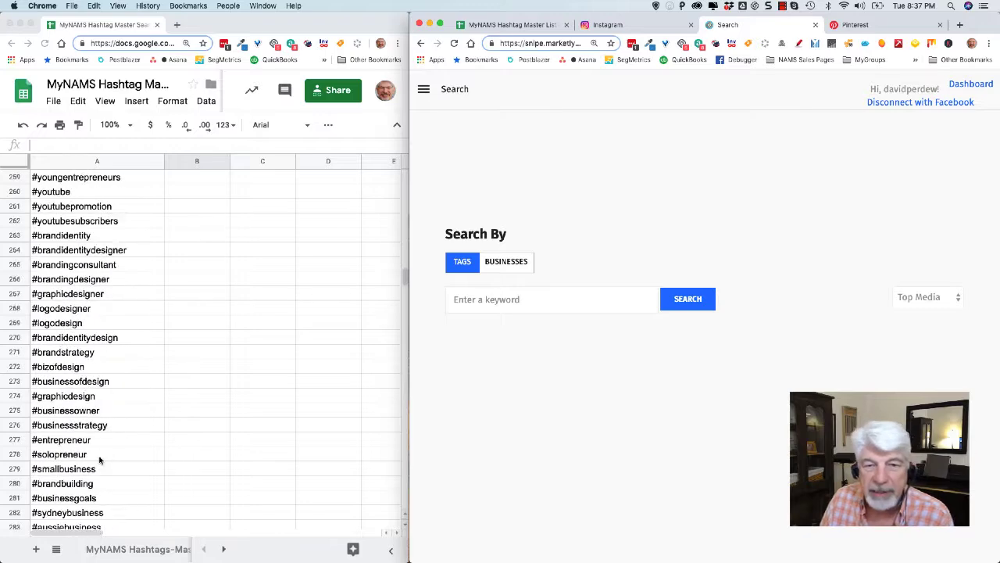
scroll(117, 445, "up", 20)
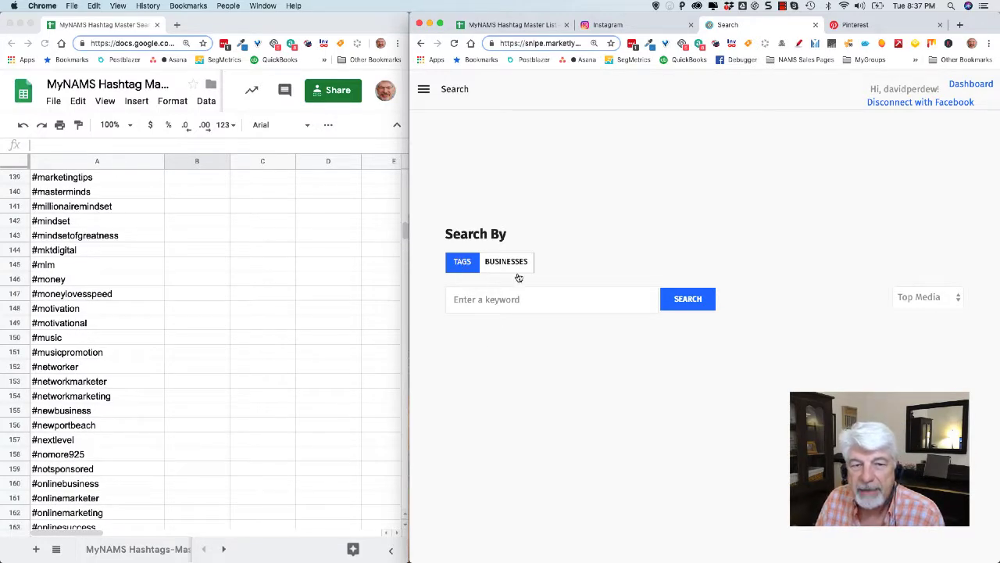
Step: Search by tags for #bloggingcourses on the Marketly Search page and look at the resulting posts
left_click(426, 91)
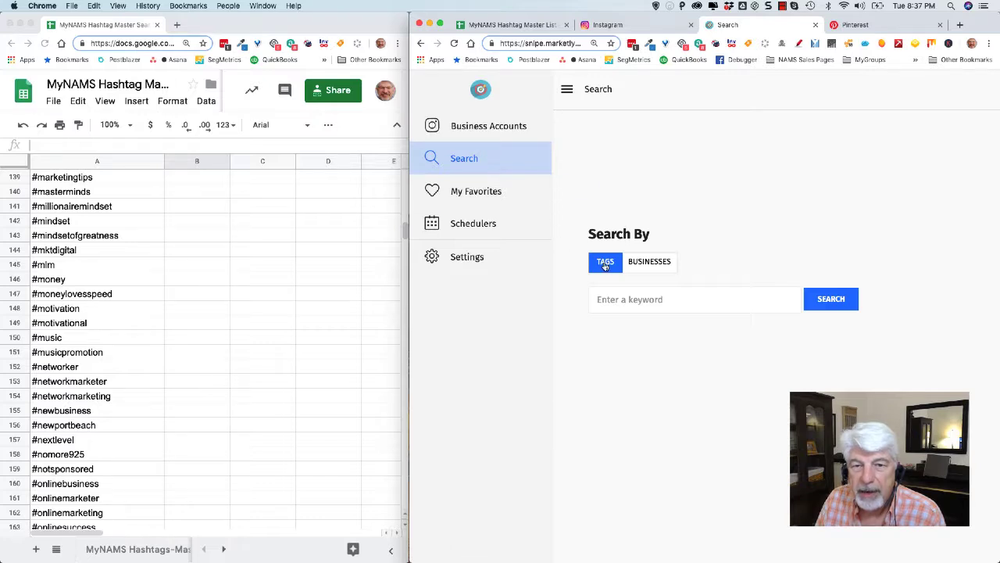
left_click(626, 301)
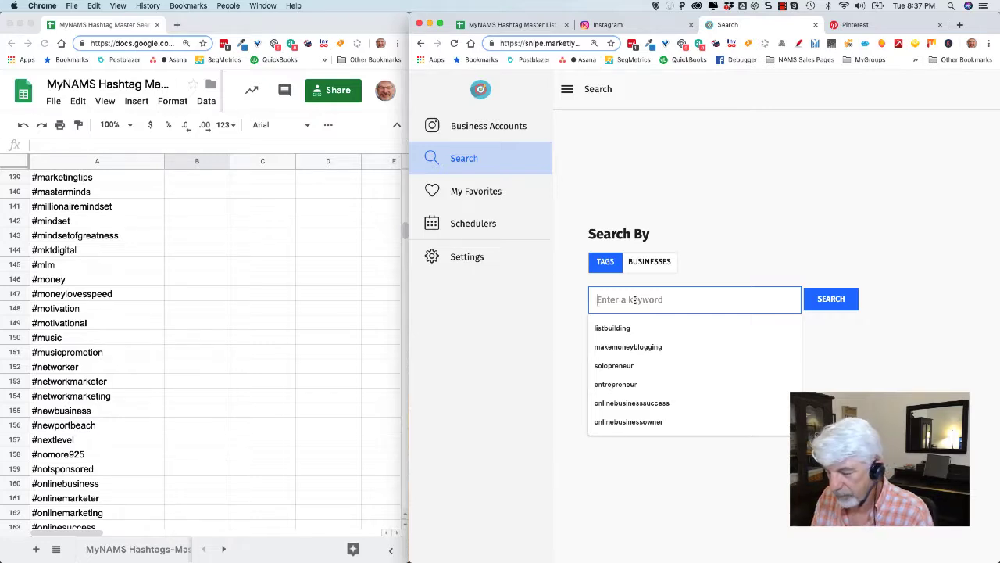
type("#blogli")
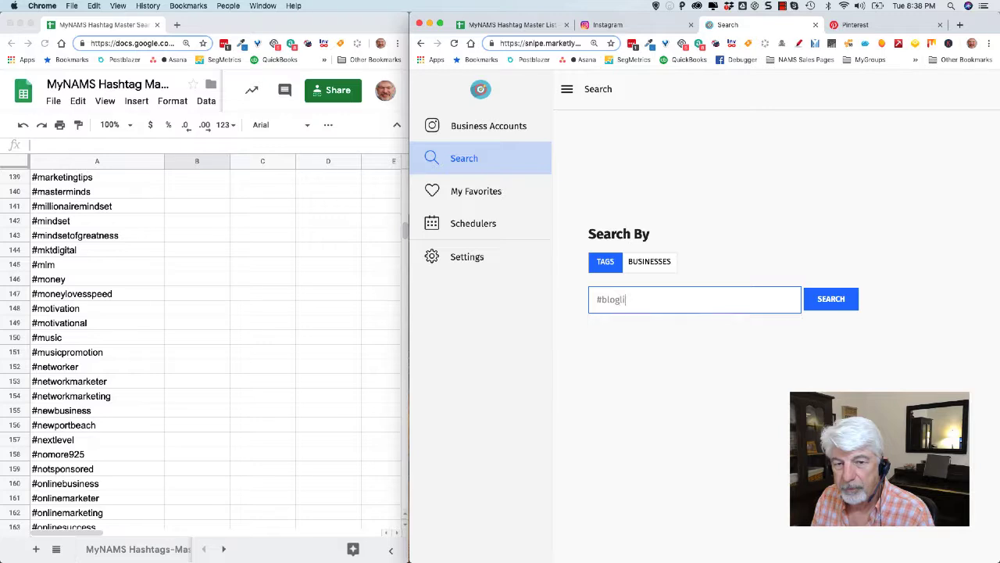
key("BackSpace")
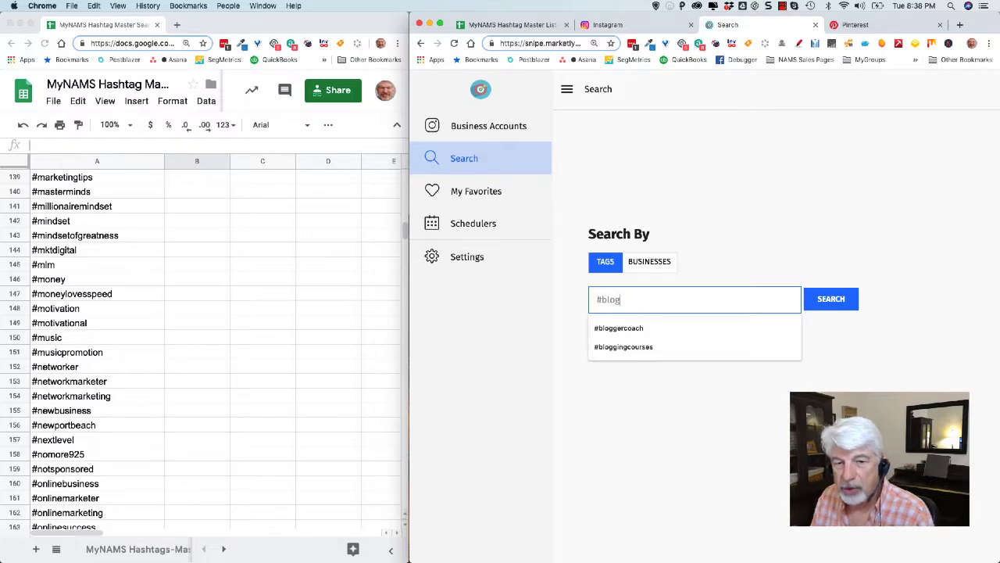
key("Down")
key("Down")
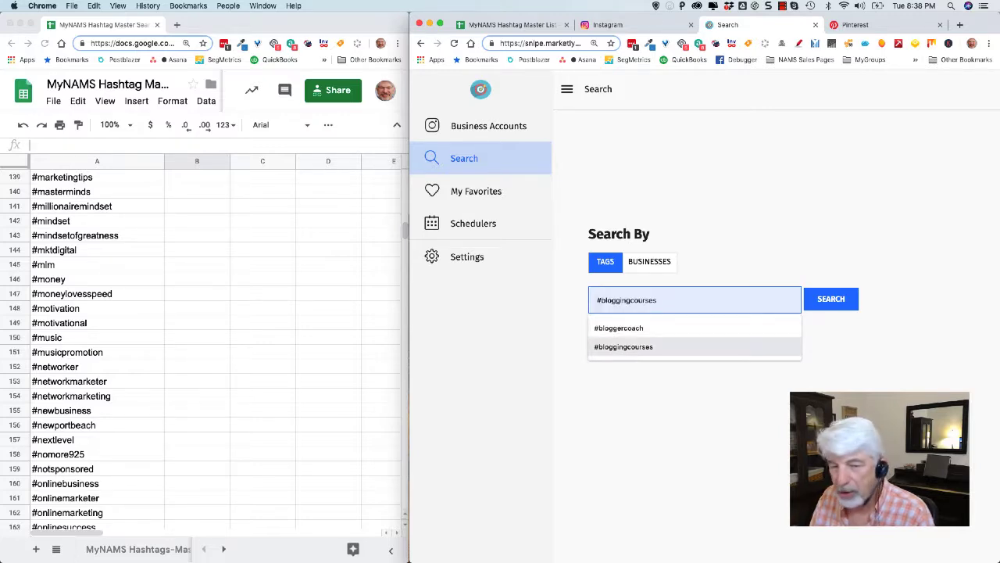
left_click(636, 347)
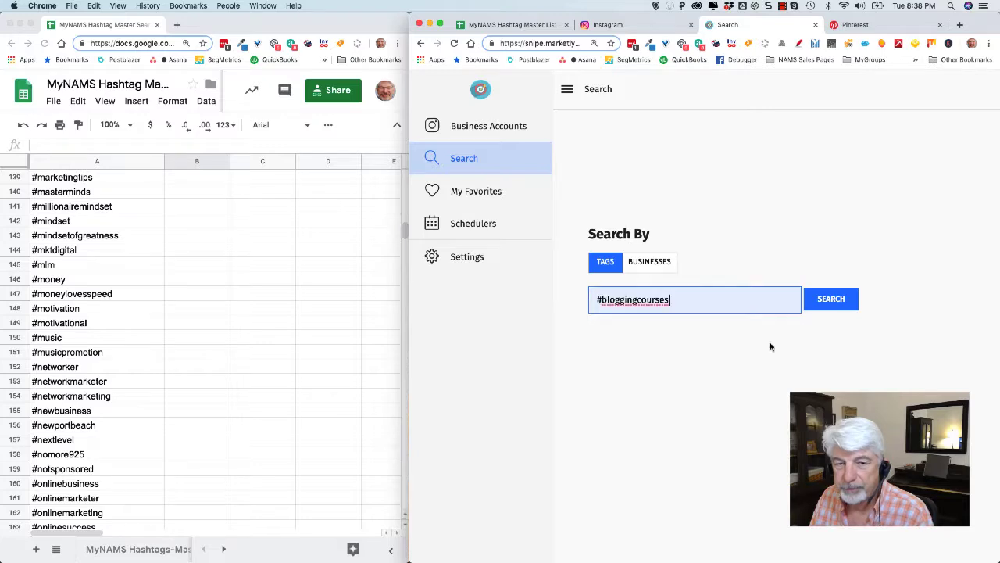
left_click(832, 300)
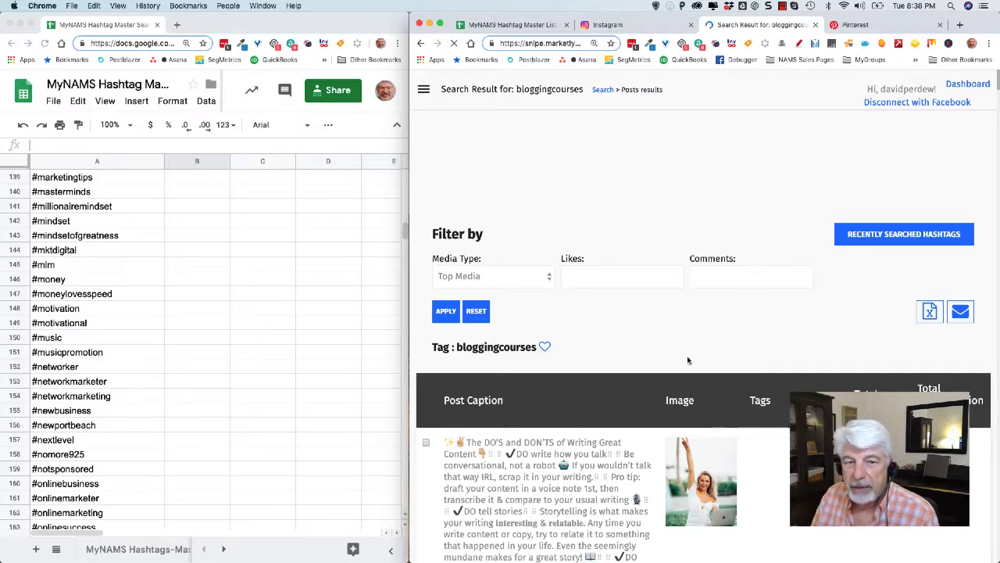
scroll(781, 320, "down", 5)
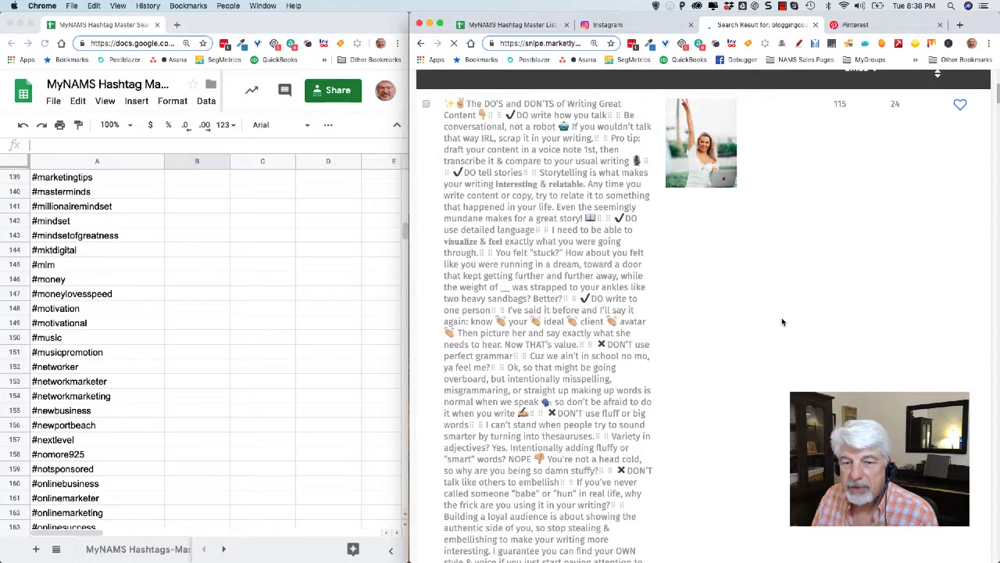
Step: Look through the #bloggingcourses search results, examining each post's caption, tags, total likes and total comments
scroll(782, 322, "up", 3)
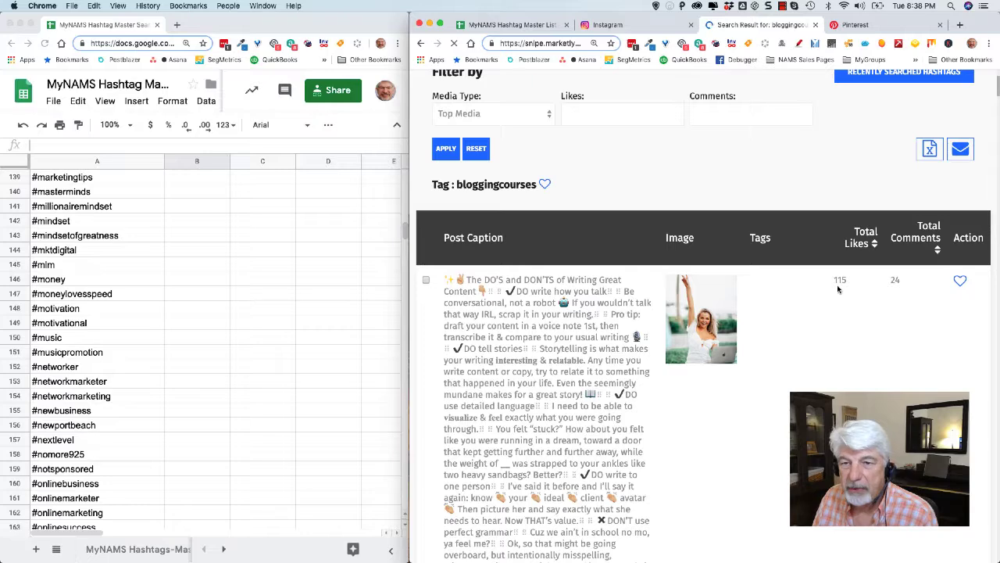
scroll(844, 308, "down", 8)
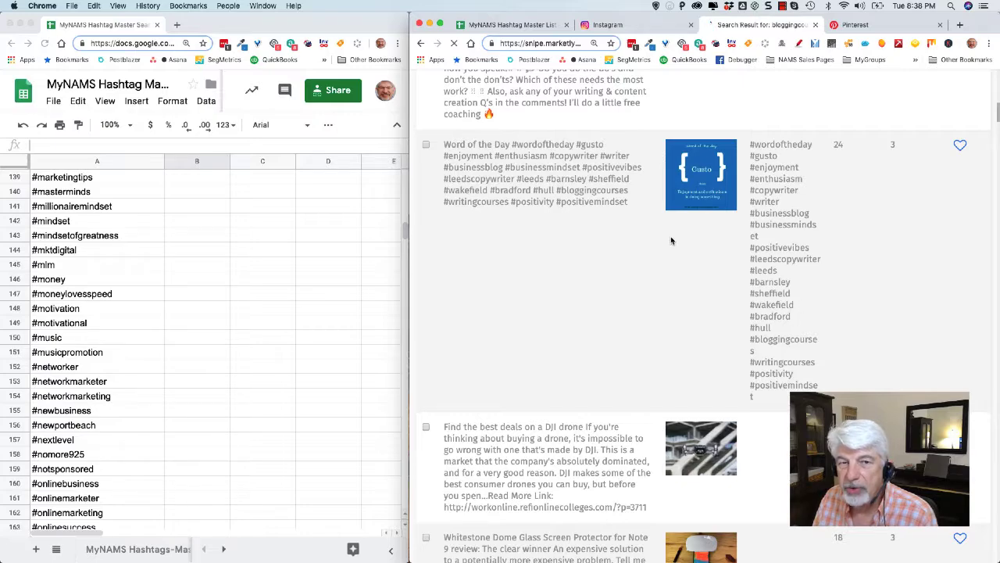
scroll(833, 193, "down", 10)
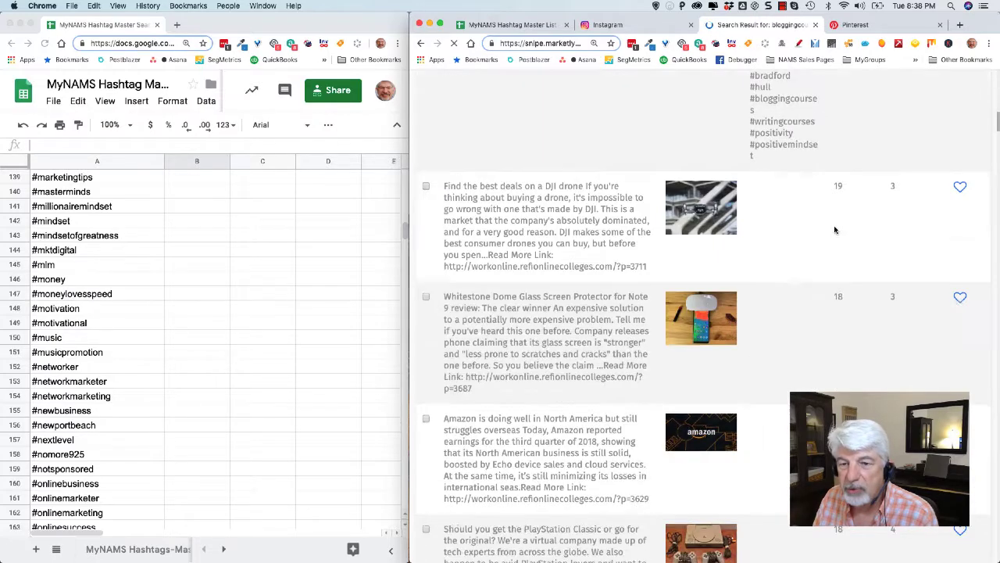
scroll(818, 308, "down", 10)
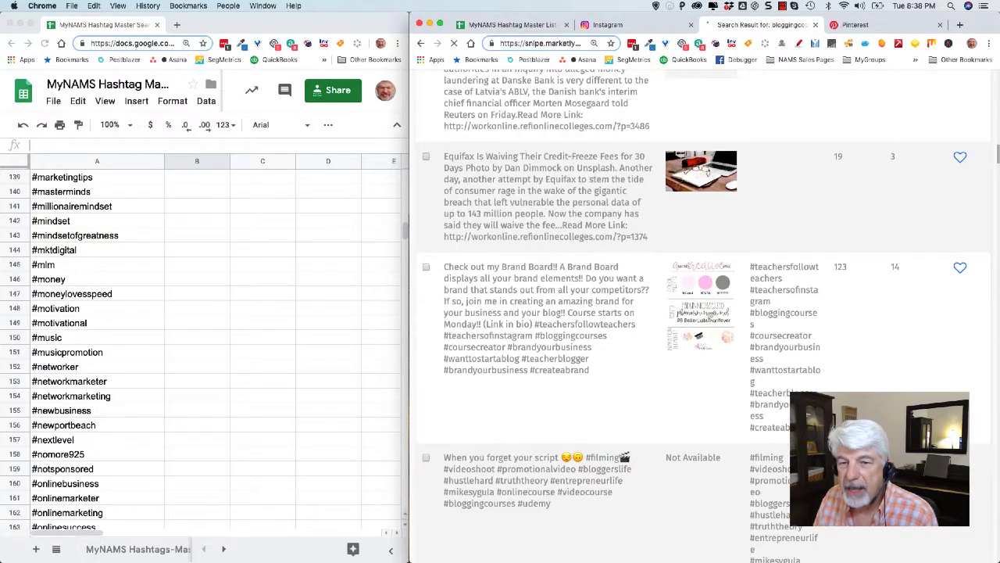
scroll(788, 312, "down", 2)
scroll(493, 288, "down", 2)
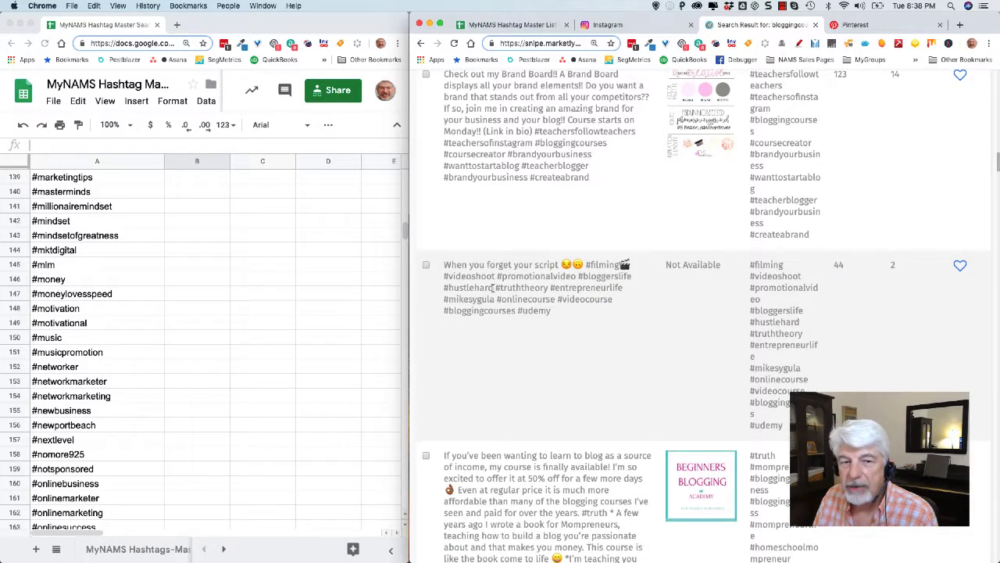
left_click_drag(512, 310, 444, 264)
left_click(768, 300)
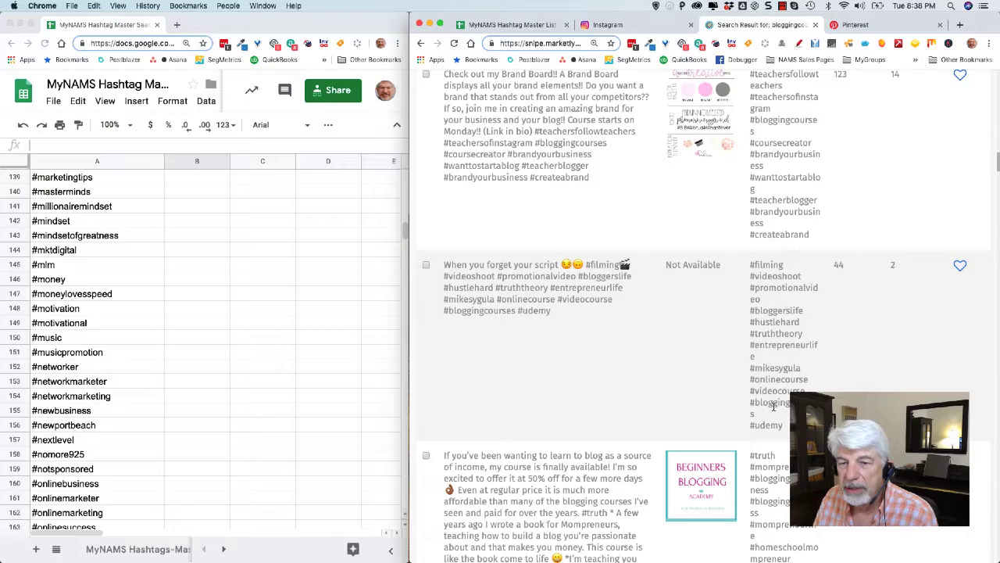
scroll(791, 366, "down", 8)
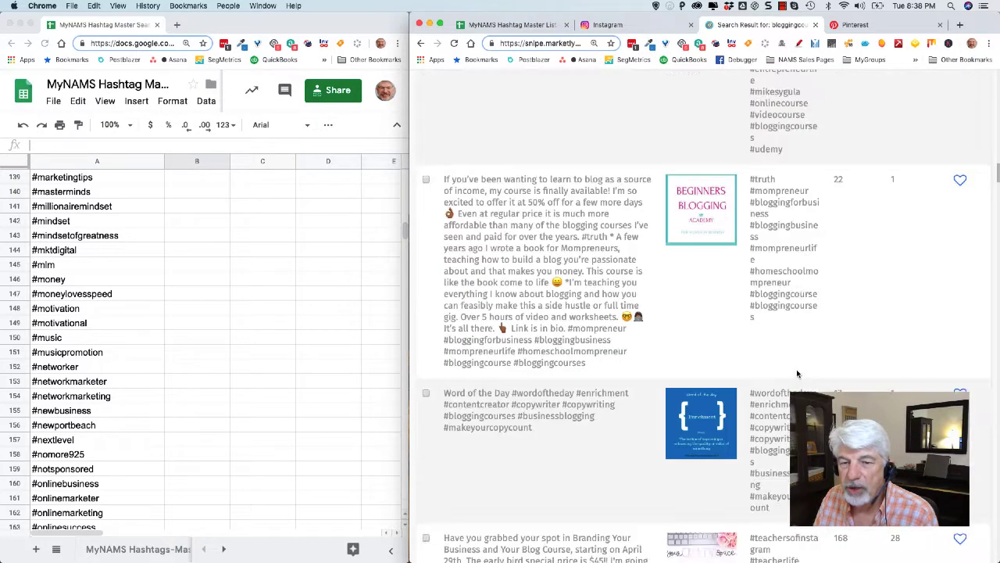
scroll(788, 268, "down", 3)
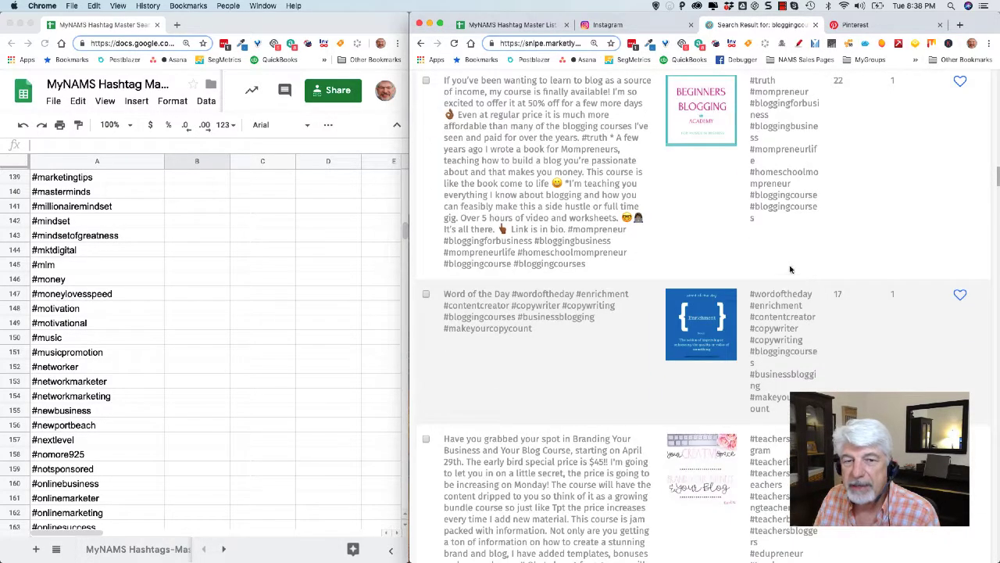
scroll(821, 305, "down", 13)
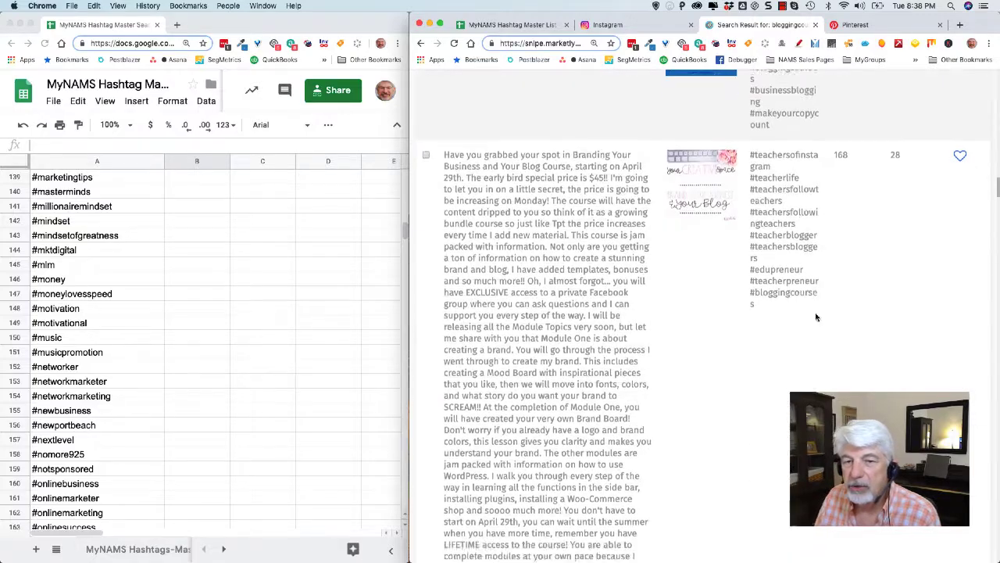
scroll(813, 318, "down", 20)
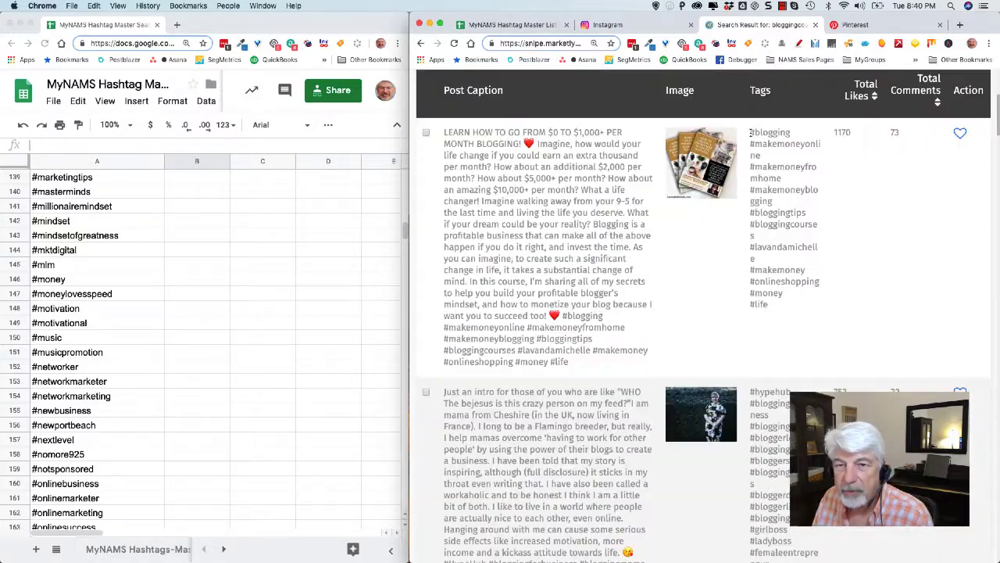
Step: Copy all tags of the first #bloggingcourses post, #blogging through #life, to the end of the scratch list starting at A409
left_click_drag(750, 132, 785, 307)
key("super+c")
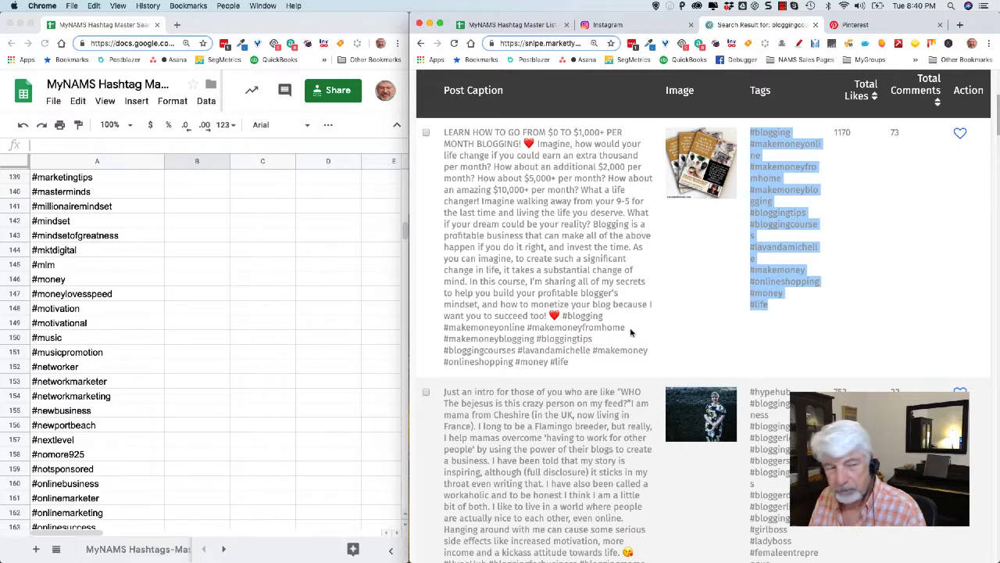
scroll(156, 375, "down", 20)
scroll(163, 383, "down", 20)
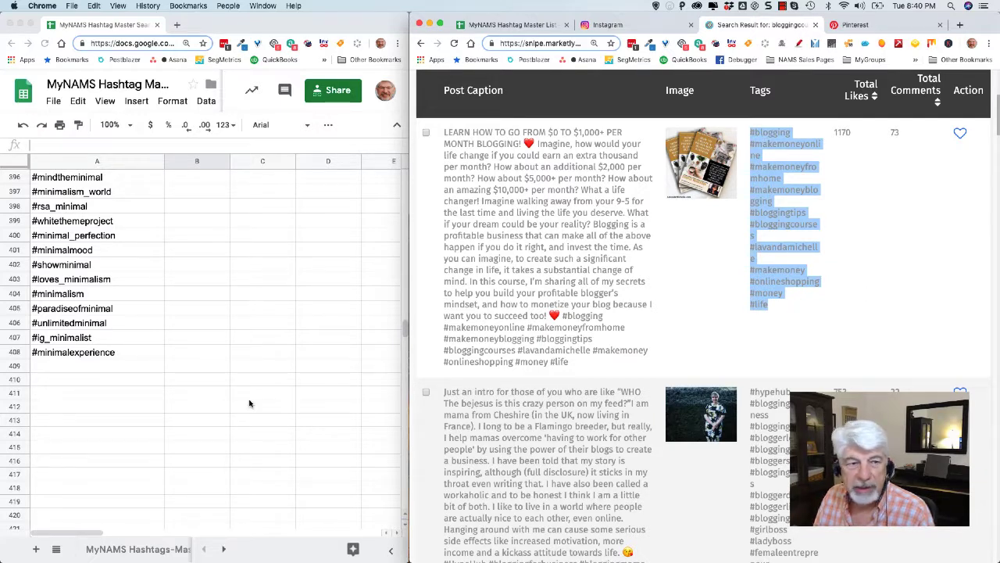
left_click(91, 370)
left_click(87, 370)
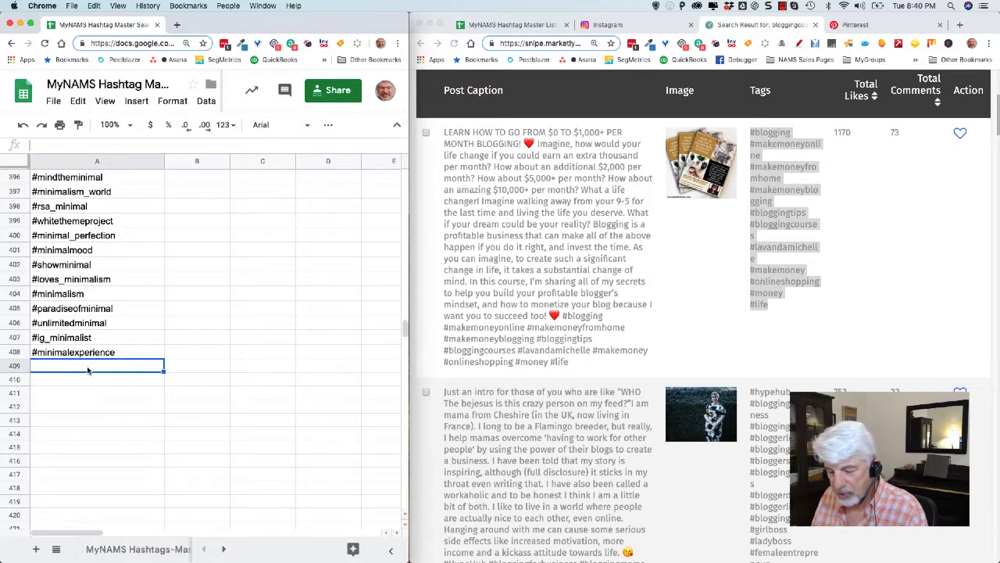
key("super+v")
scroll(130, 388, "down", 2)
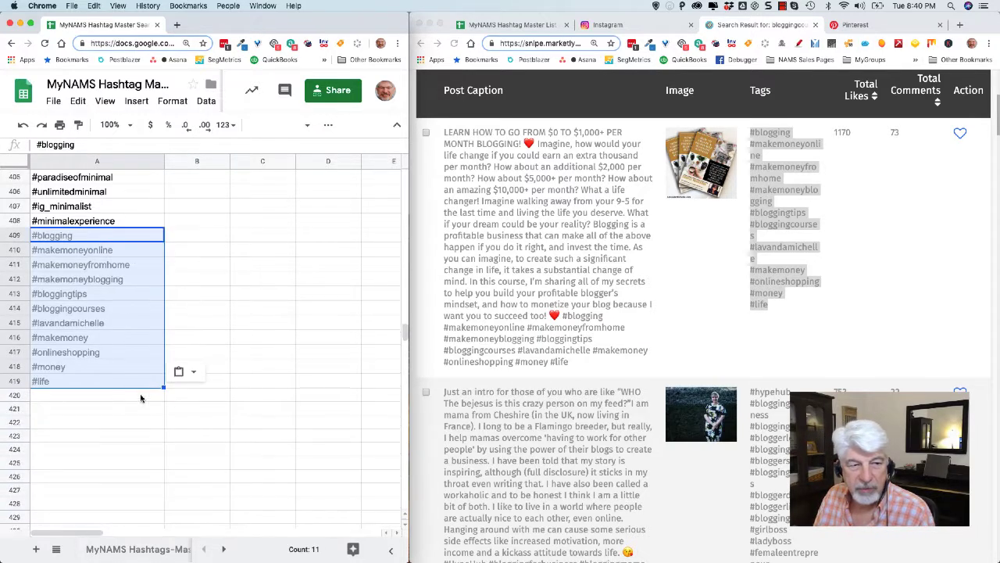
Step: Append the second post's tags, #hypehub through #womeninbusiness, to the scratch list starting at A420
left_click(140, 395)
scroll(805, 332, "down", 3)
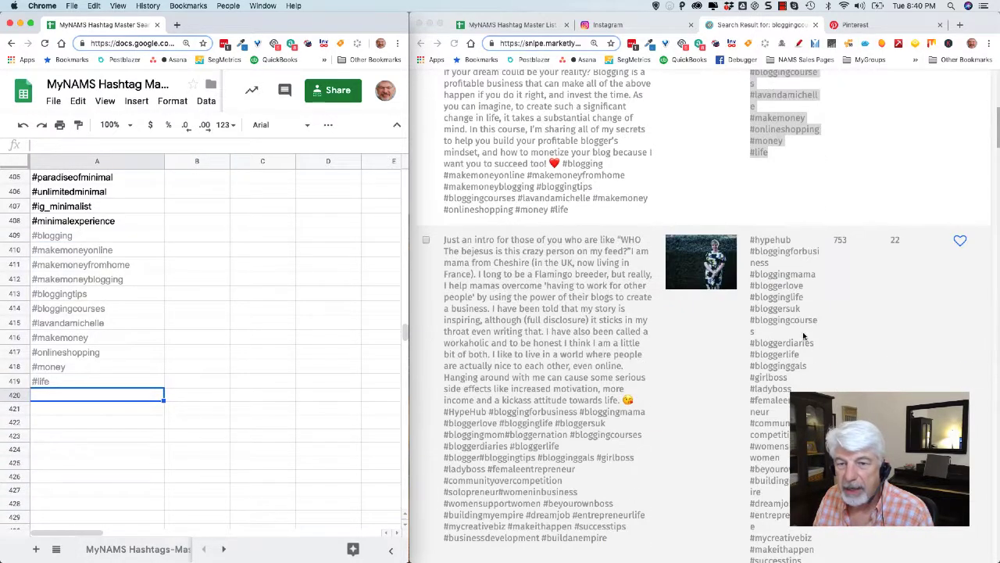
left_click(752, 241)
left_click(751, 241)
left_click_drag(752, 240, 762, 486)
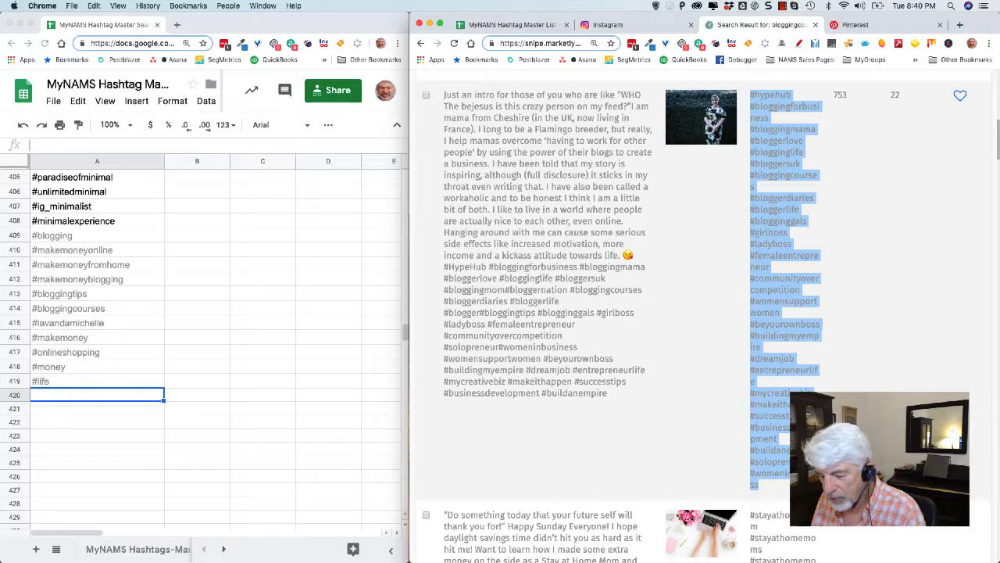
scroll(555, 379, "down", 5)
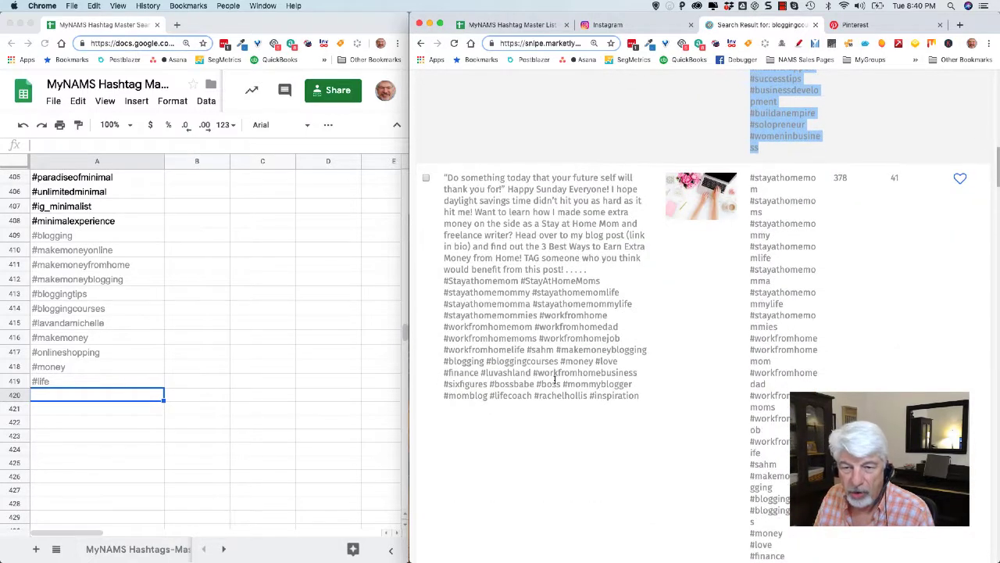
left_click(124, 400)
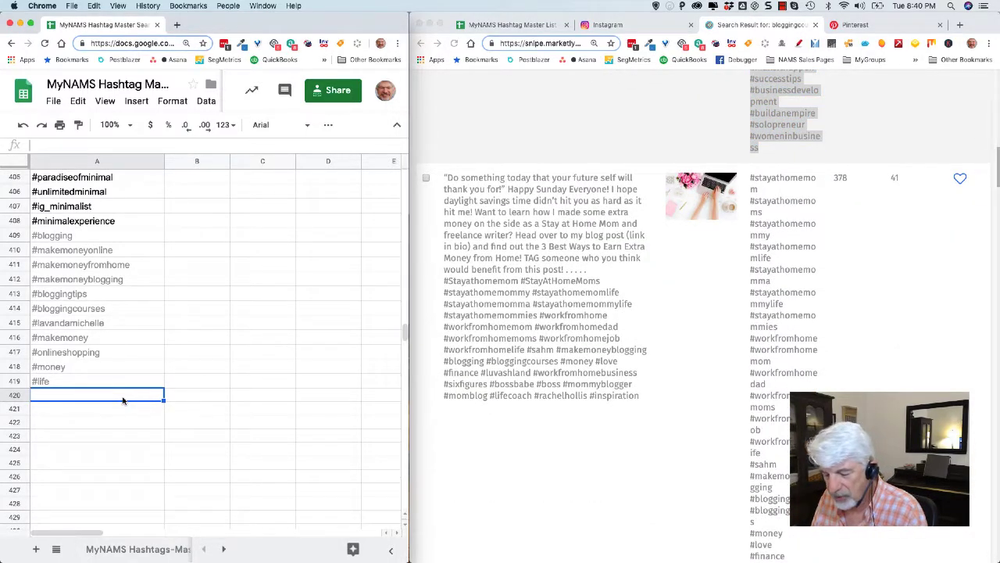
key("super+v")
scroll(137, 404, "down", 5)
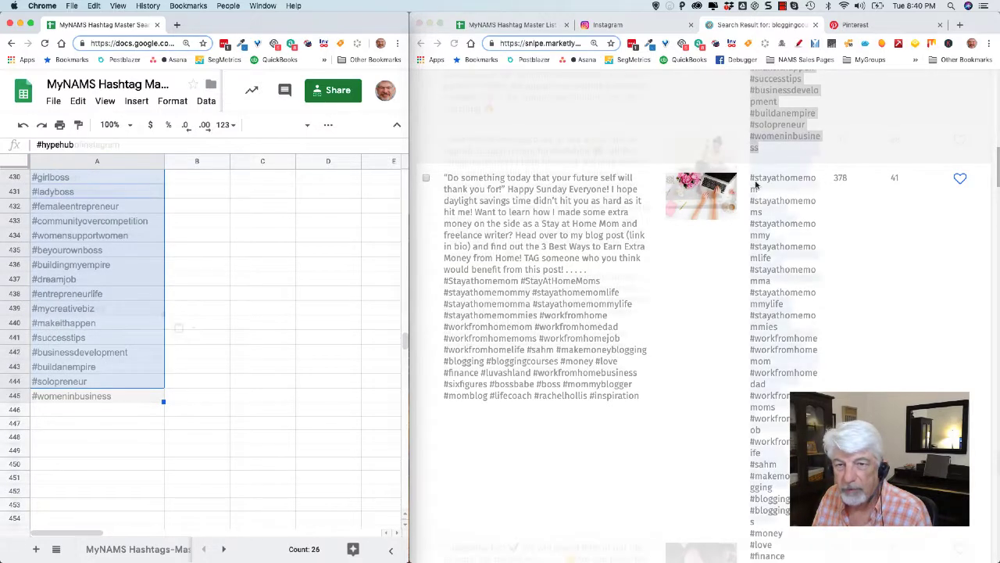
Step: Continue collecting tags from further #bloggingcourses posts, adding the set that begins with #onlinebusiness to the scratch list from A485
left_click(752, 177)
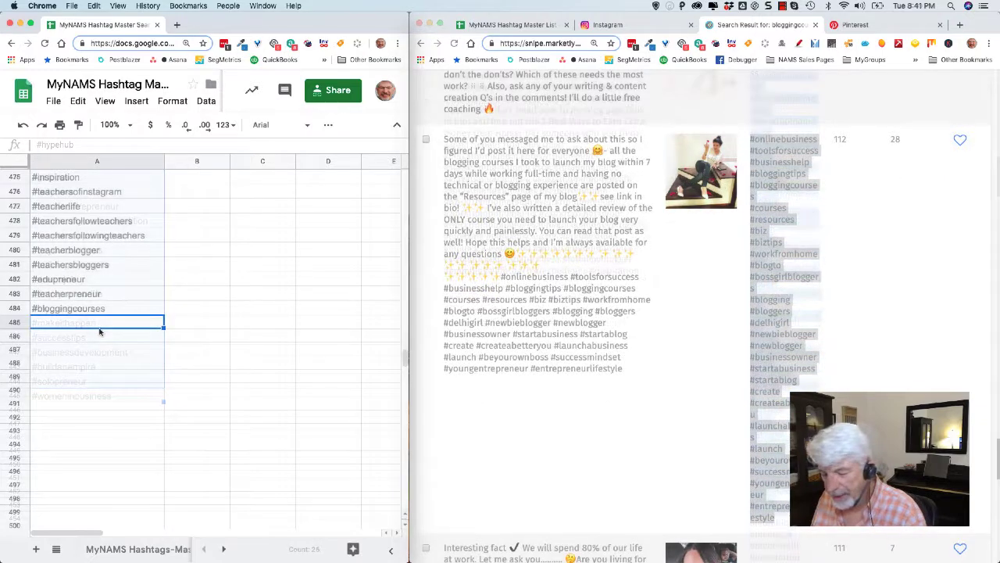
type("#onlinebusiness #toolsforsuccess #businesshelp #bloggingtips #bloggingcourses #courses #resources #biz #biztips #workfromhome #blogto #bossgirlbloggers #blogging #bloggers #delhigirl #newbieblogger #newblogger #businessowner #startabusiness #startablog #create #createabetteryou #launchabusiness #launch #beyourownboss #successmindset #youngentrepreneur #entrepreneurlifestyle")
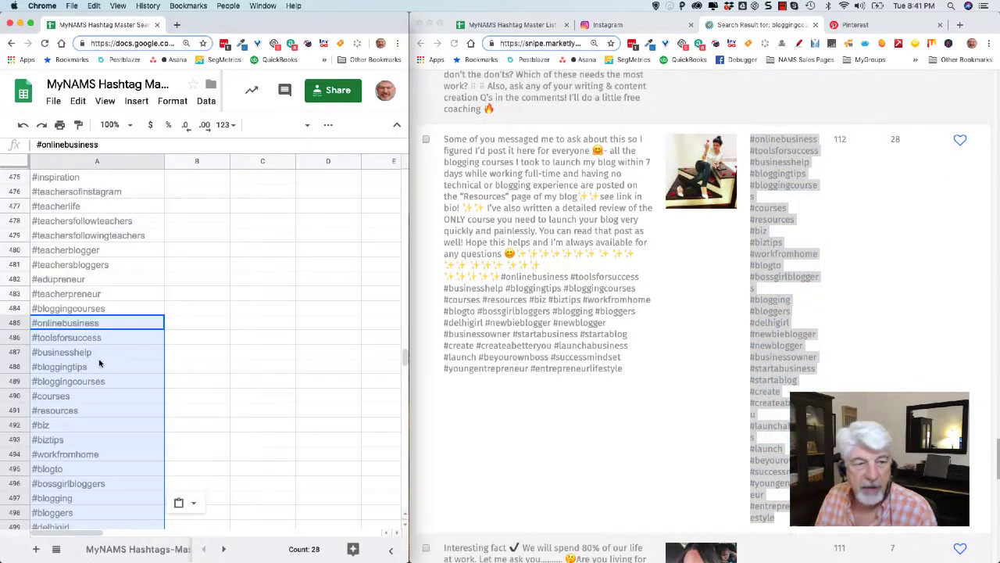
Step: Select the entire Scratch List column and widen the spreadsheet window over the search results
scroll(100, 363, "up", 20)
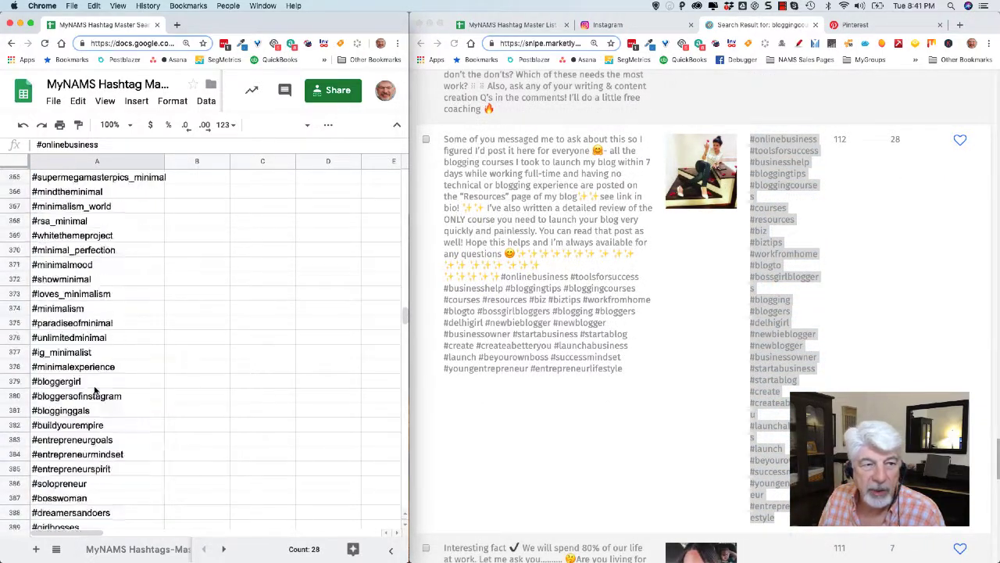
scroll(95, 389, "up", 20)
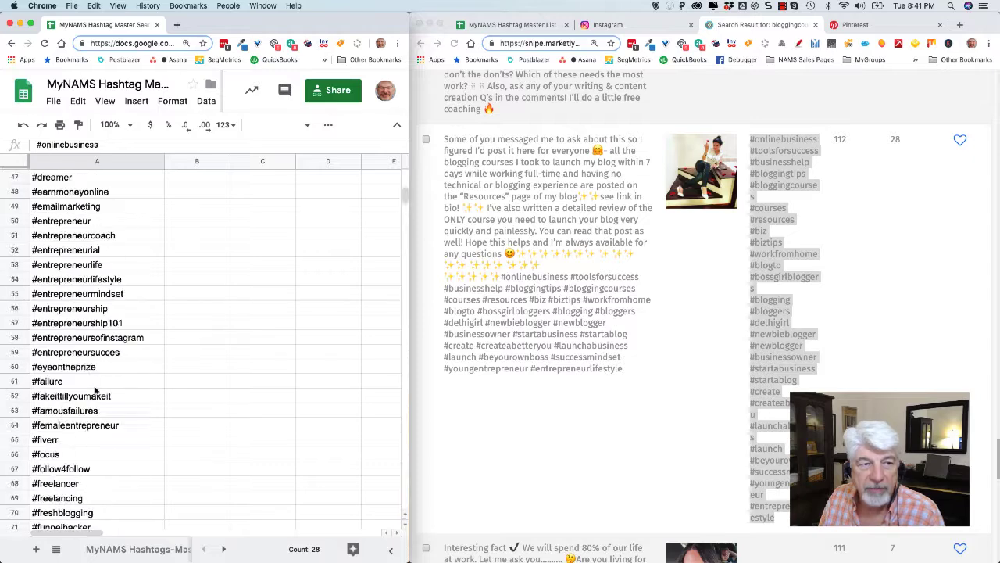
scroll(95, 389, "up", 10)
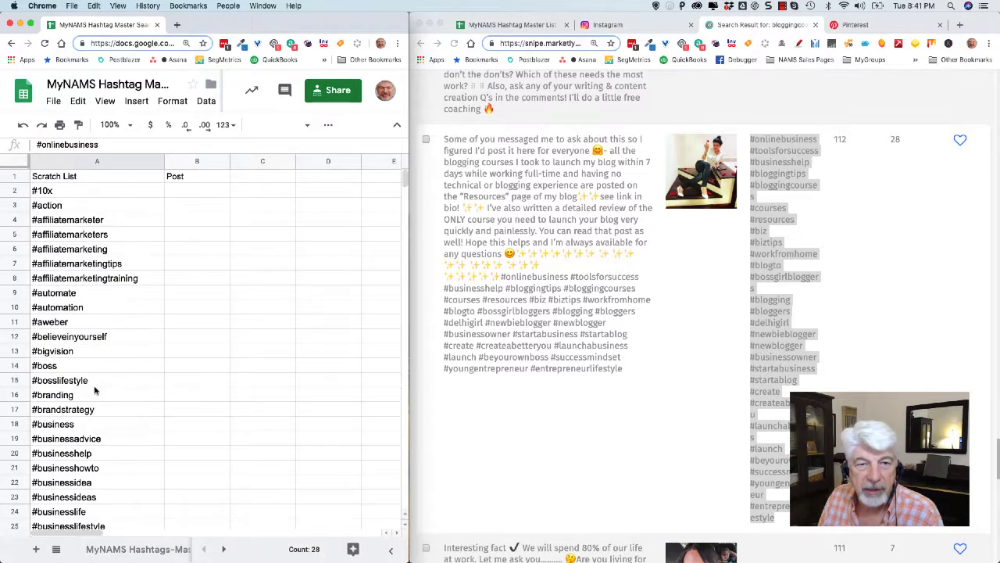
left_click(97, 161)
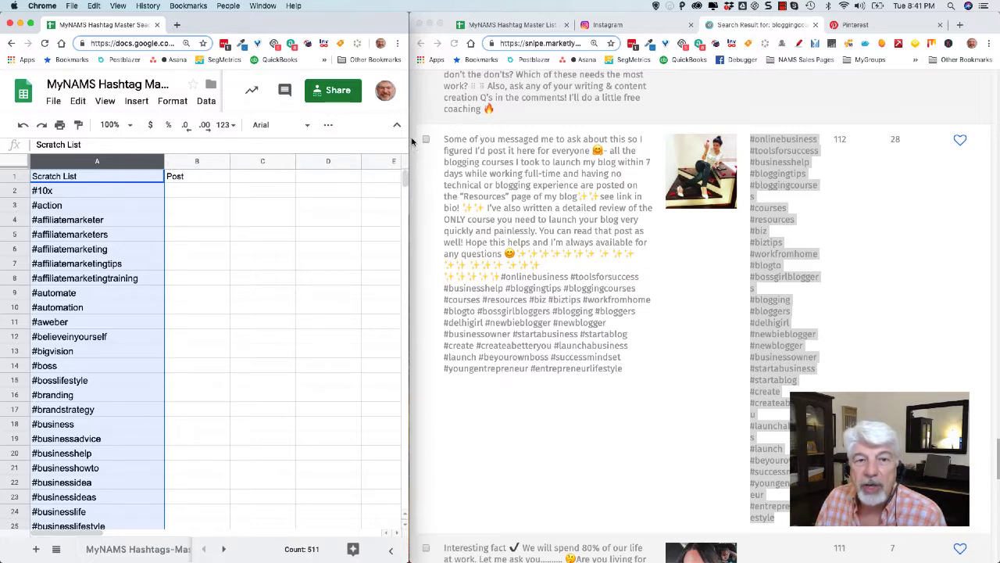
left_click_drag(407, 141, 661, 144)
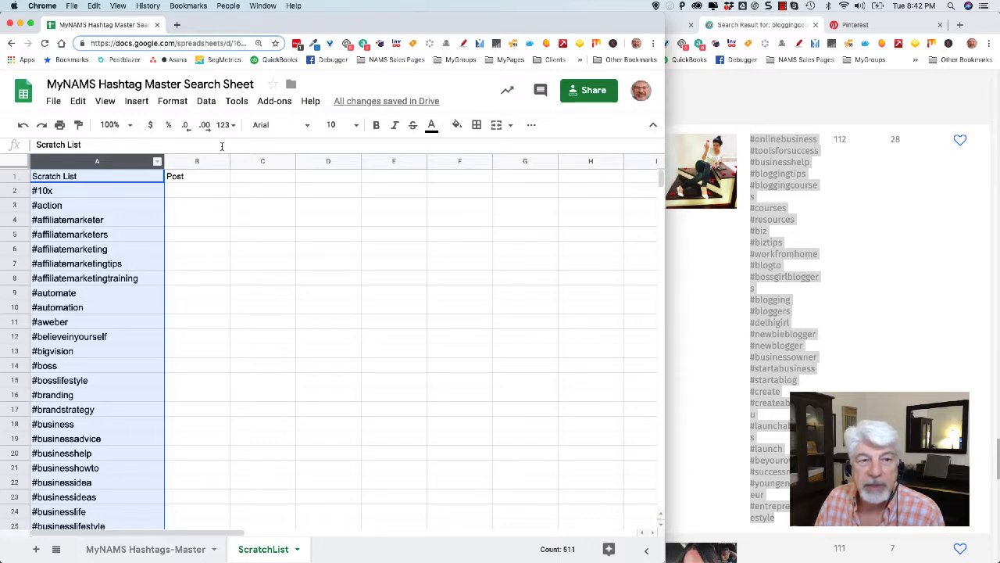
Step: Sort the Scratch List column from A to Z, treating the first row as a header
left_click(236, 101)
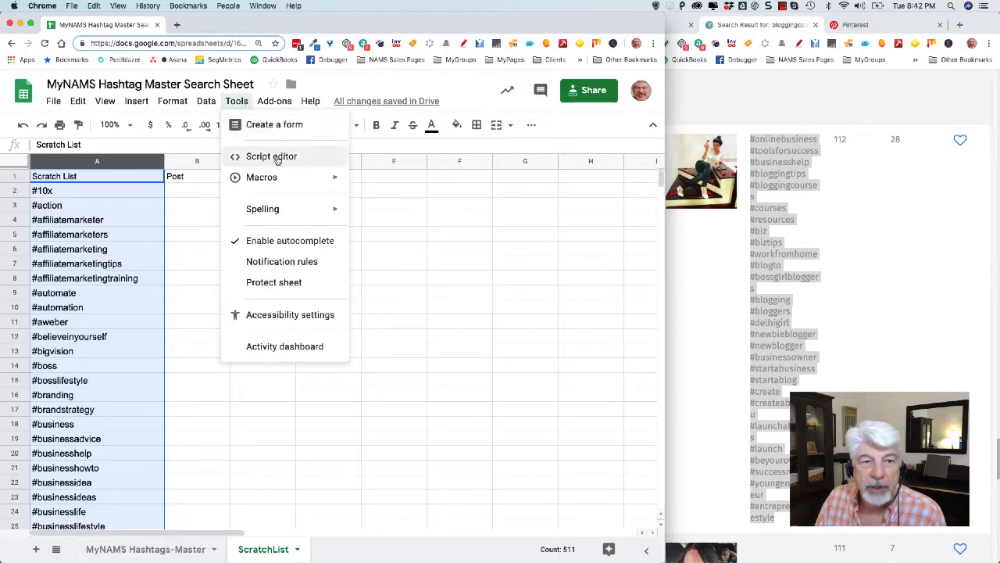
mouse_move(208, 106)
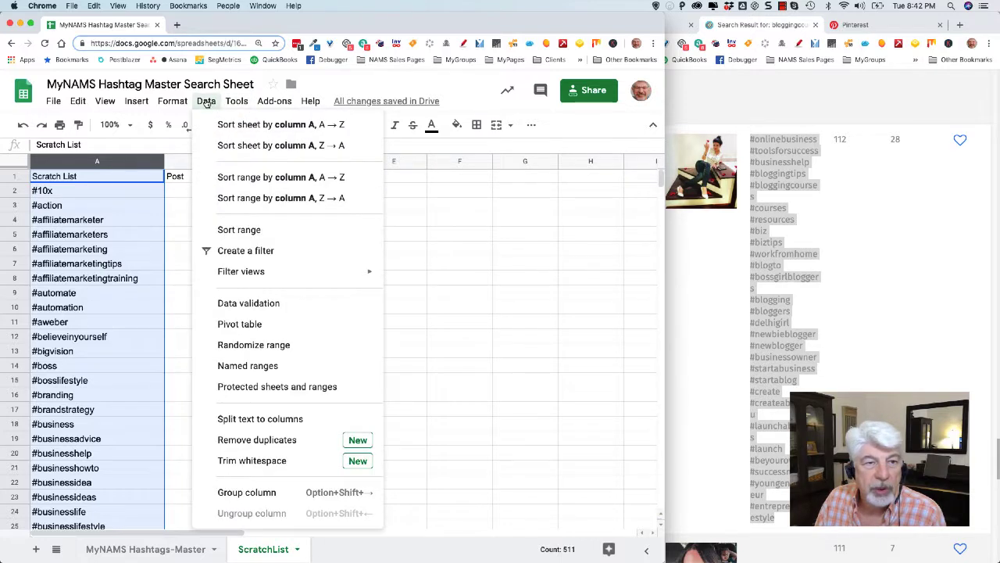
left_click(239, 229)
left_click(188, 268)
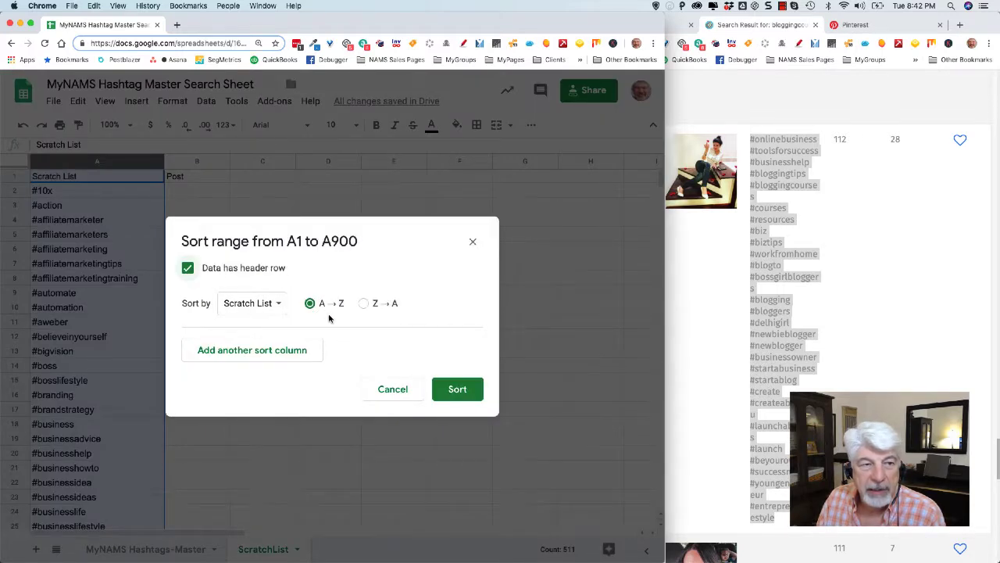
left_click(458, 388)
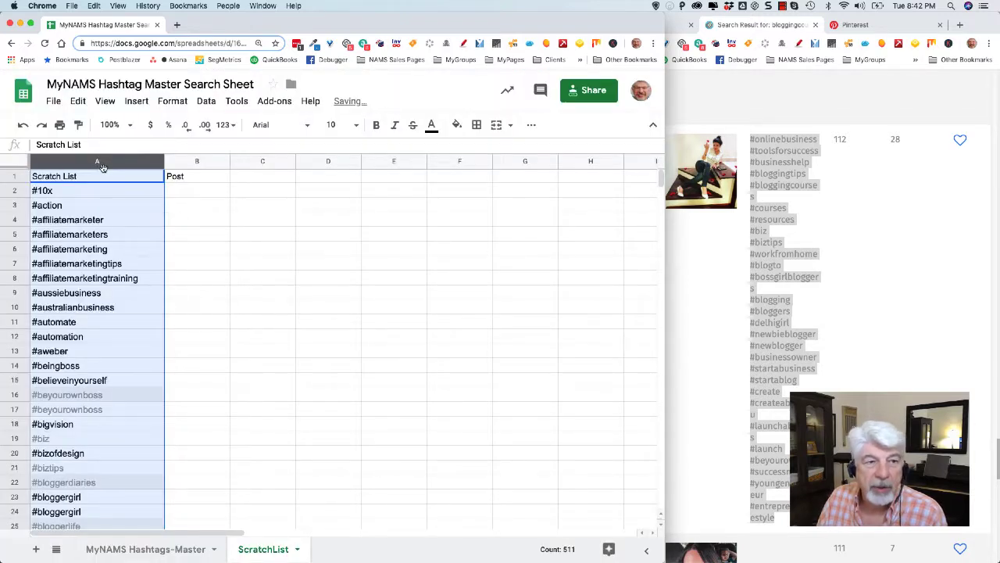
Step: Find duplicate cells in column A with the Remove Duplicates add-on, excluding first instances and skipping empty cells, and clear their values
left_click(275, 102)
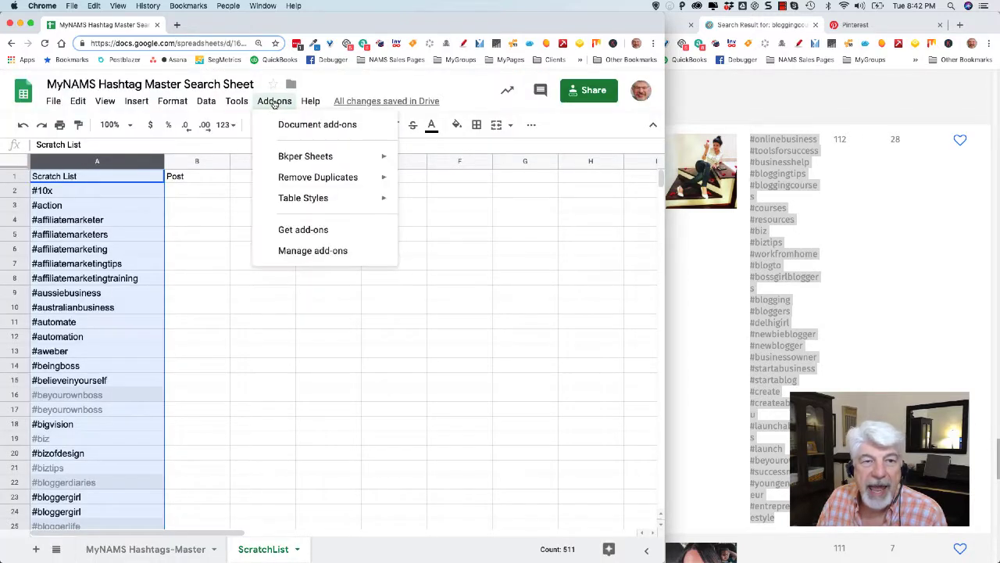
mouse_move(318, 178)
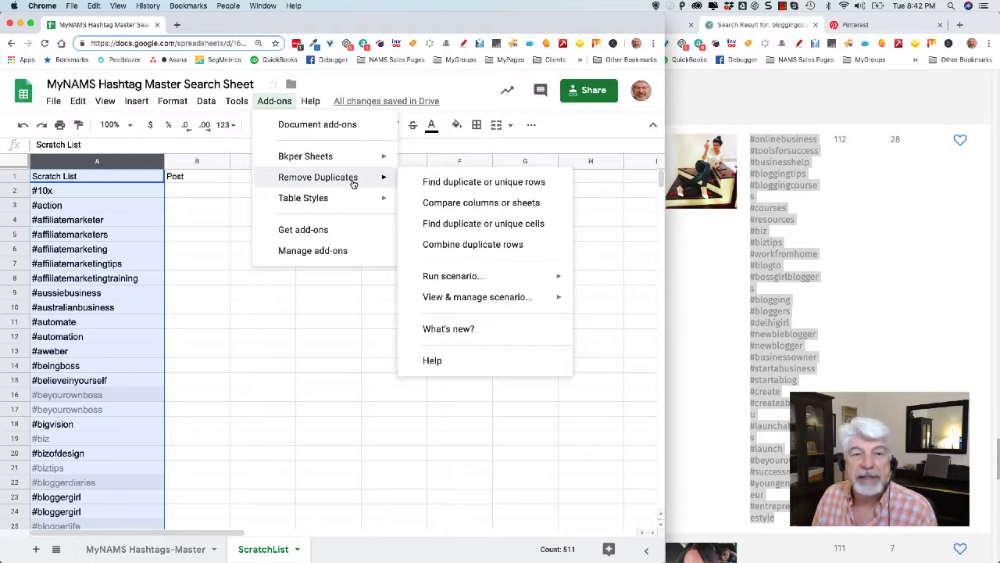
left_click(456, 225)
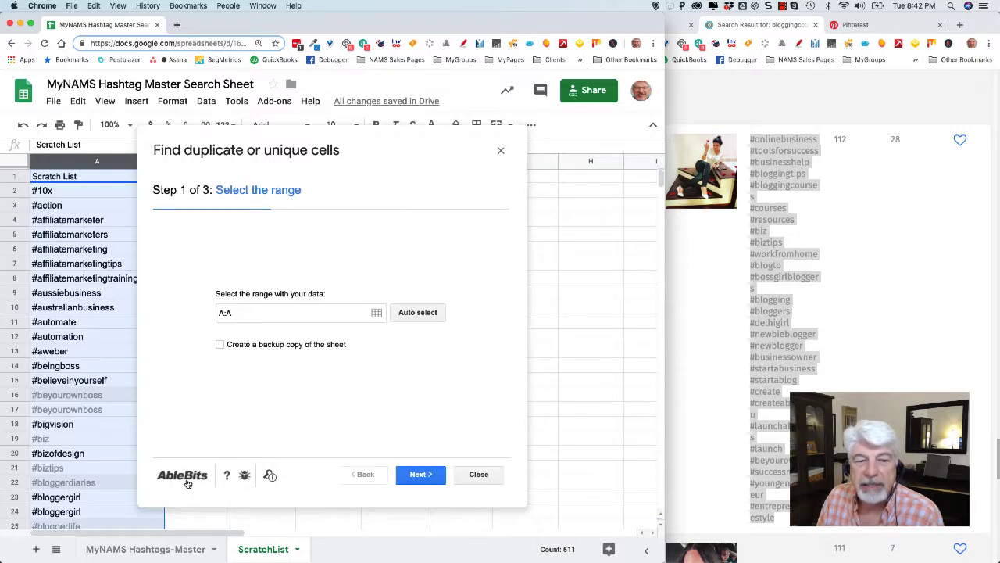
left_click(419, 474)
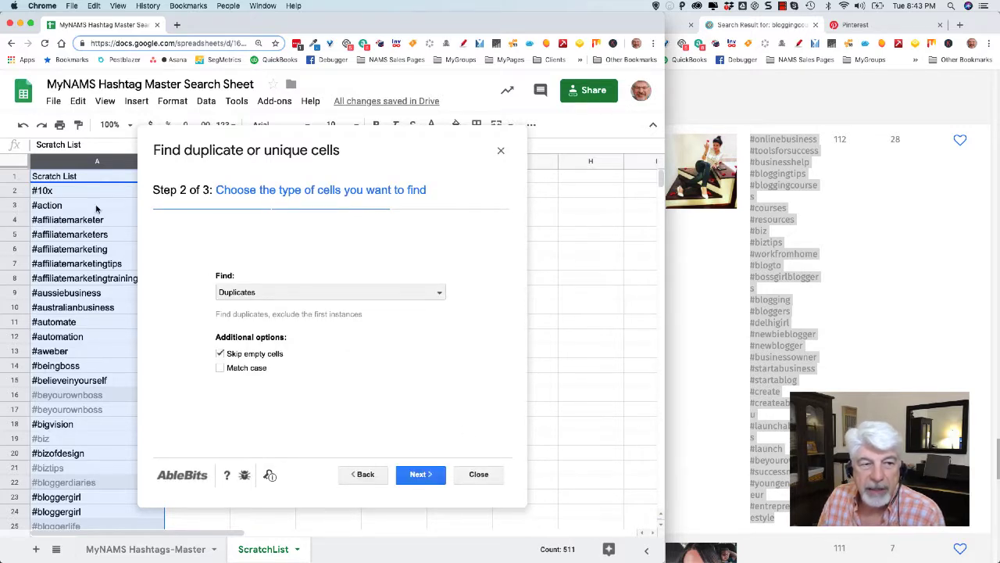
left_click(319, 291)
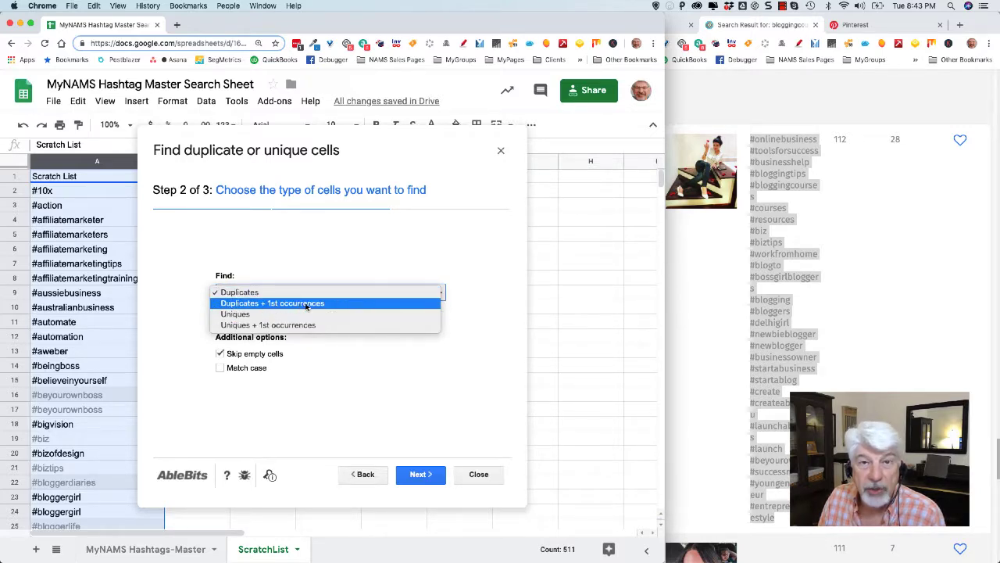
left_click(258, 292)
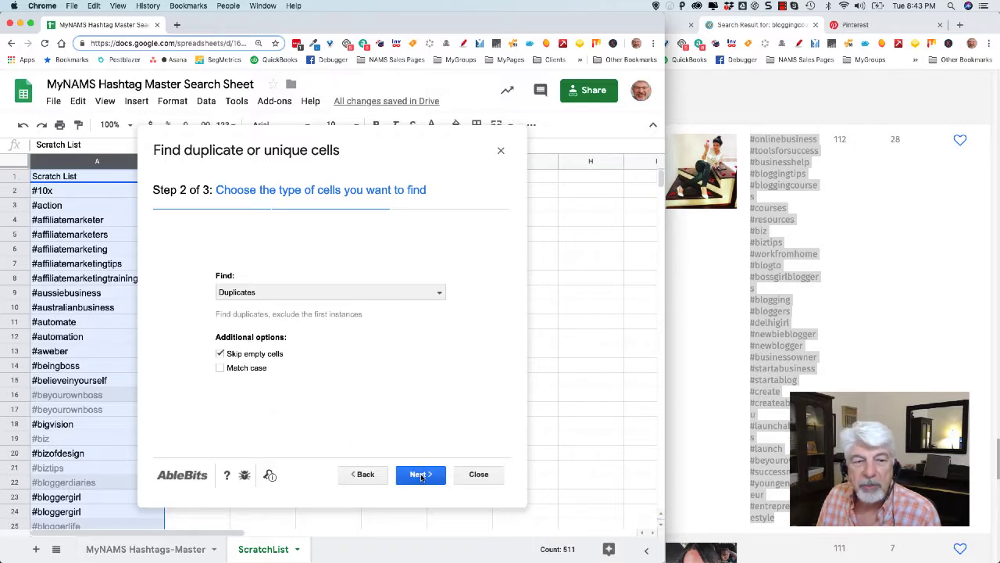
left_click(421, 475)
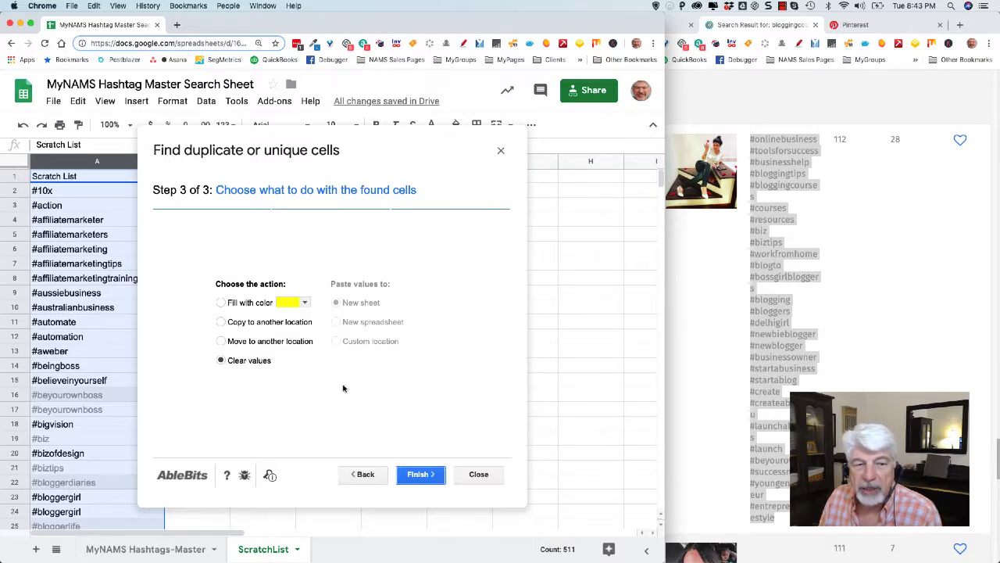
left_click(419, 475)
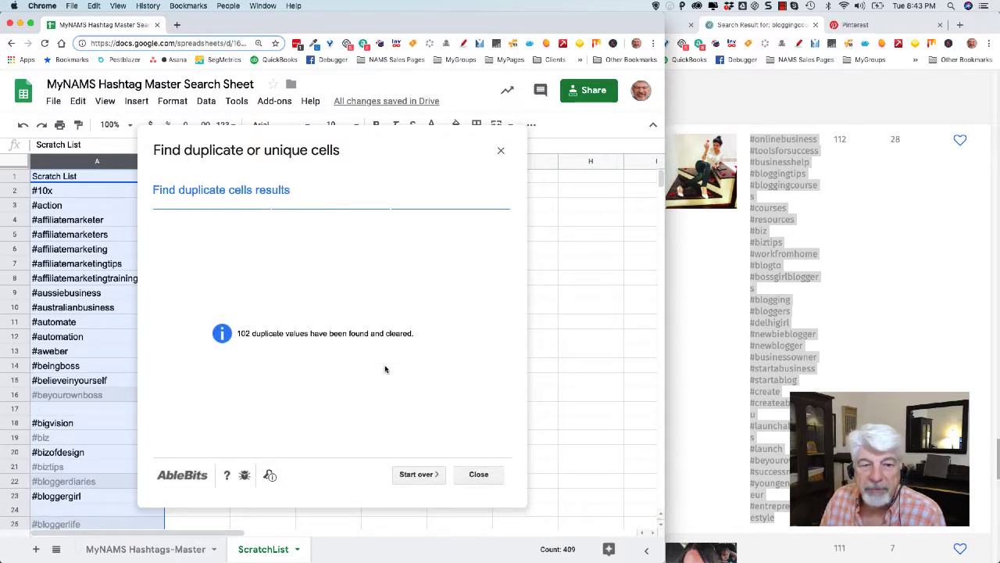
left_click(476, 475)
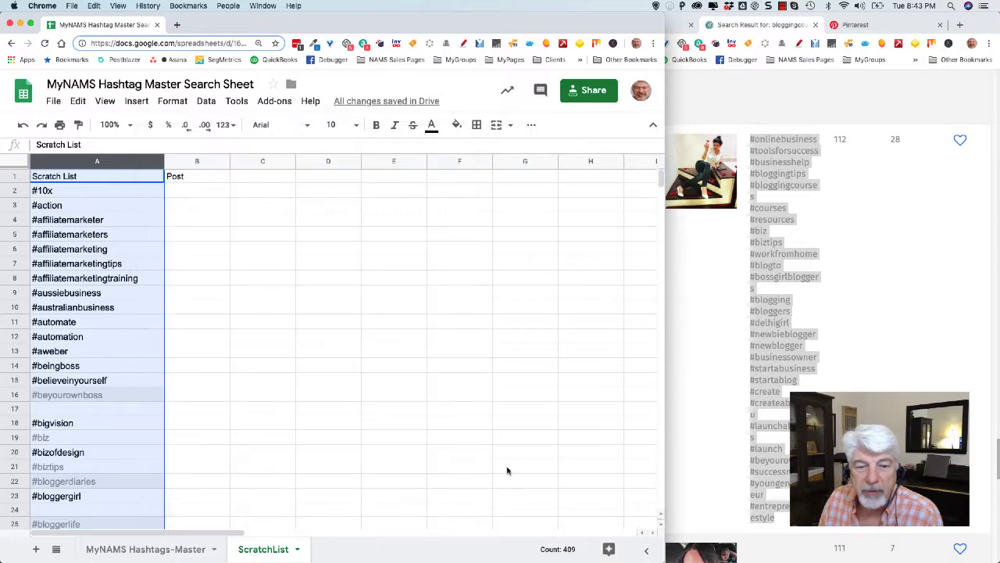
Step: Sort the Scratch List column from A to Z again, keeping the header row, to close the gaps left by the cleared duplicates
scroll(74, 385, "down", 6)
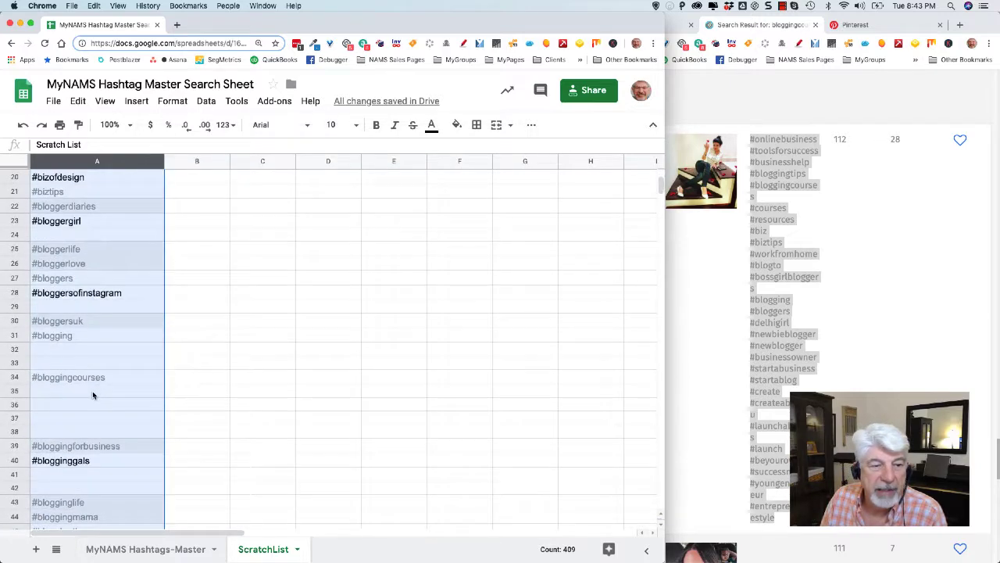
scroll(91, 393, "up", 6)
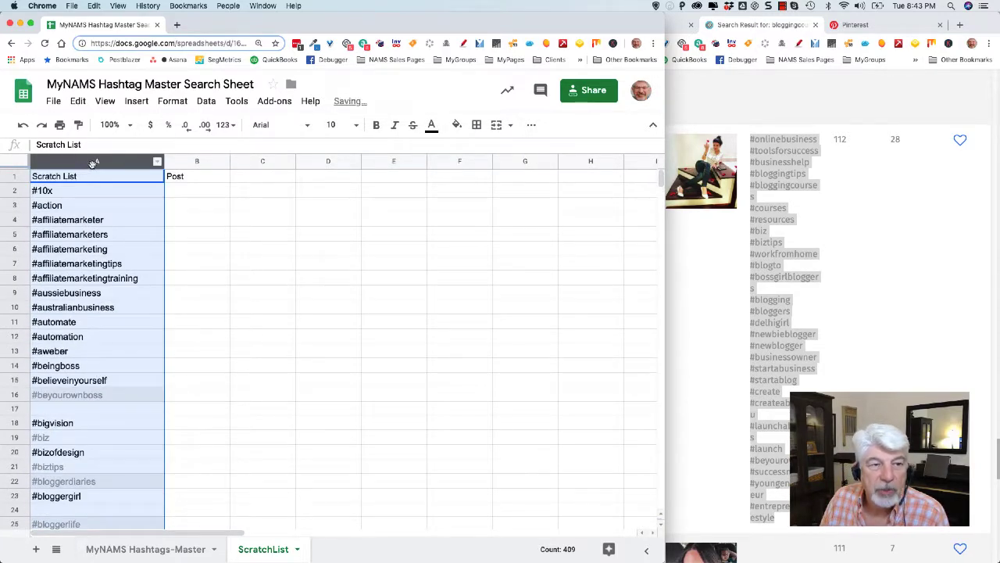
left_click(207, 102)
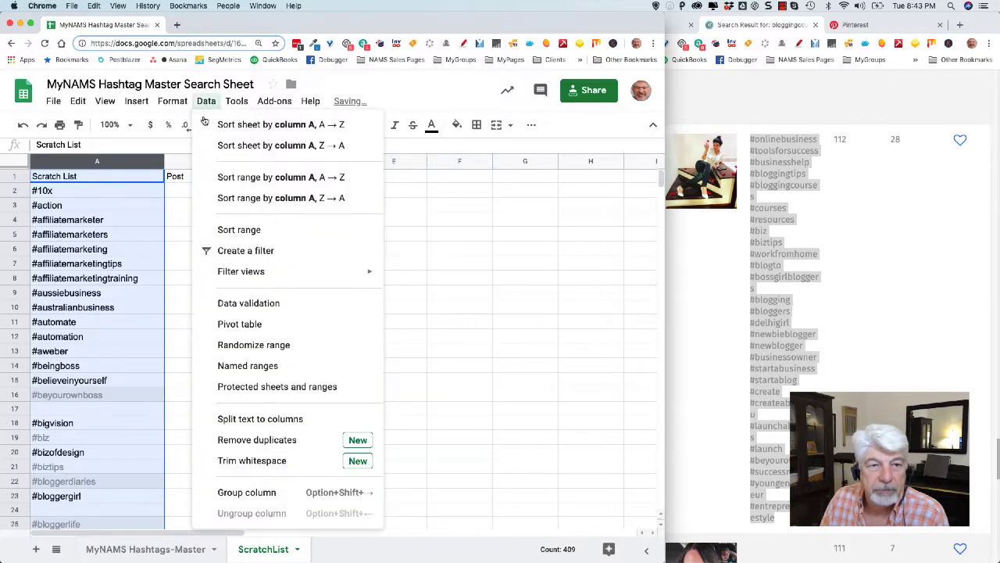
left_click(234, 165)
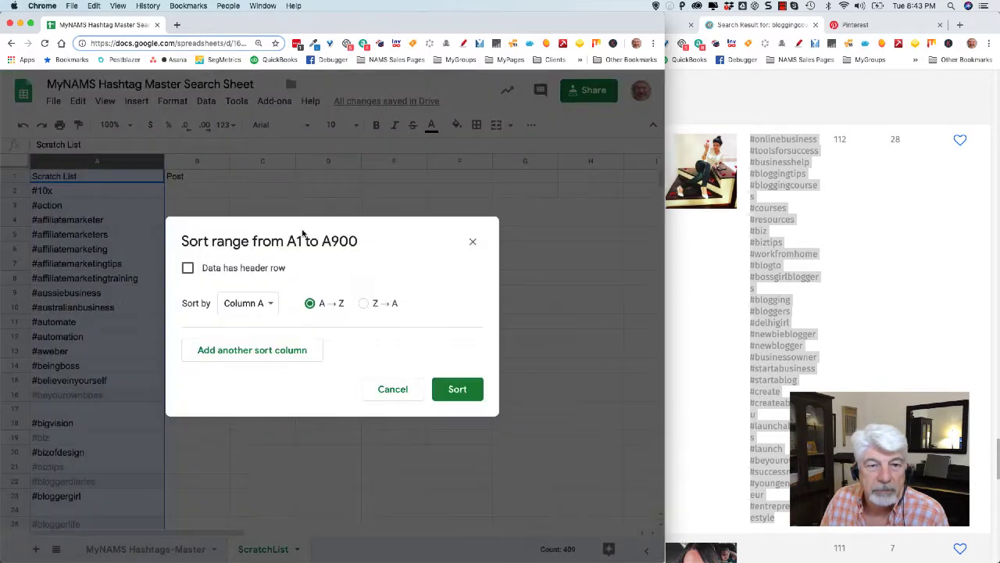
left_click(209, 268)
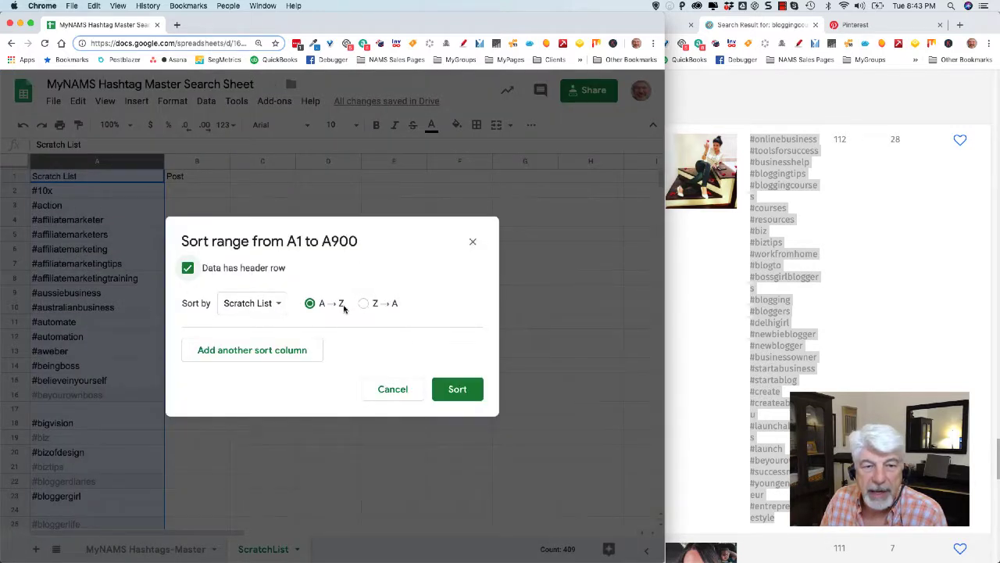
left_click(457, 390)
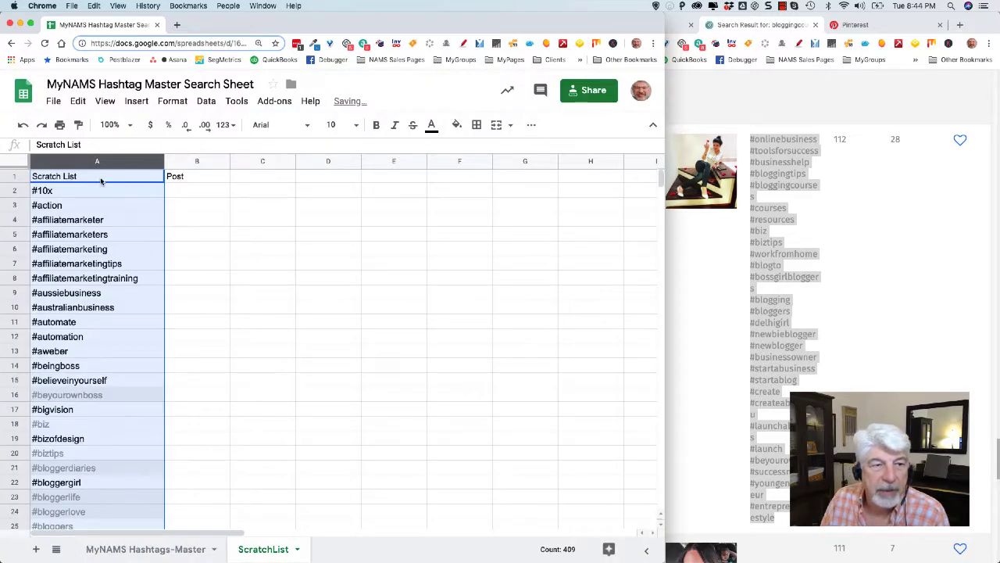
Step: Reset both the text colour and the fill colour of the whole Scratch List column
left_click(431, 127)
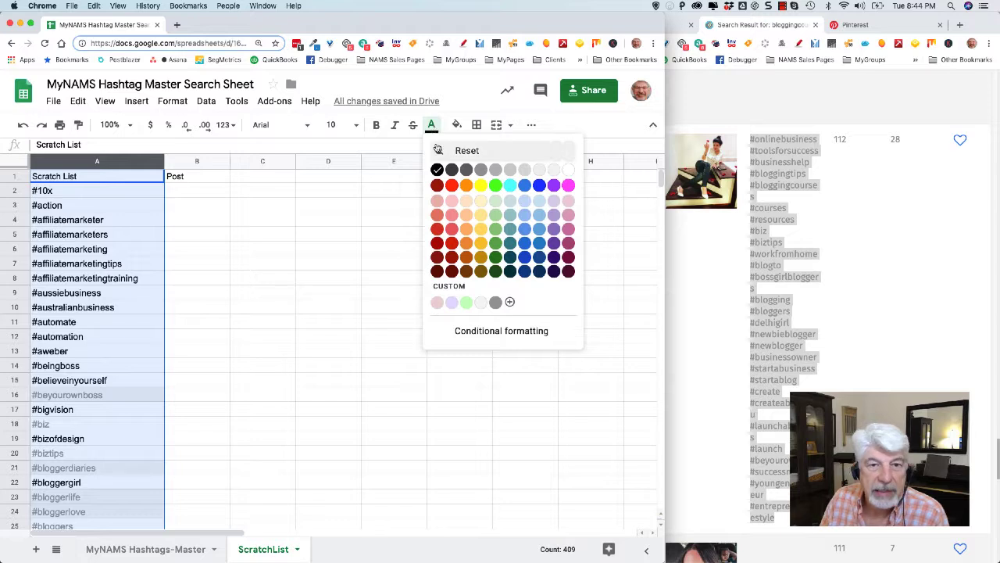
left_click(440, 150)
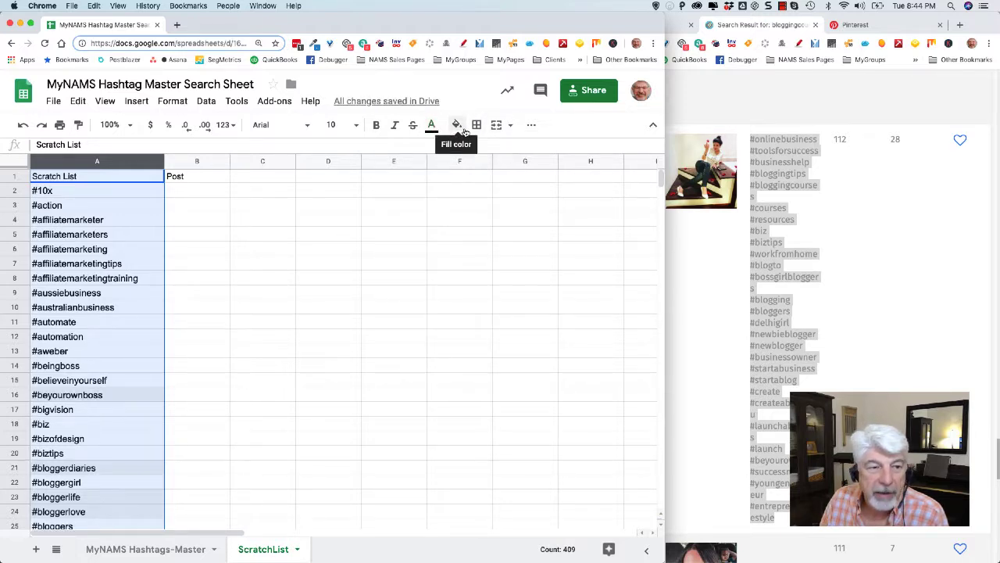
left_click(457, 125)
left_click(472, 150)
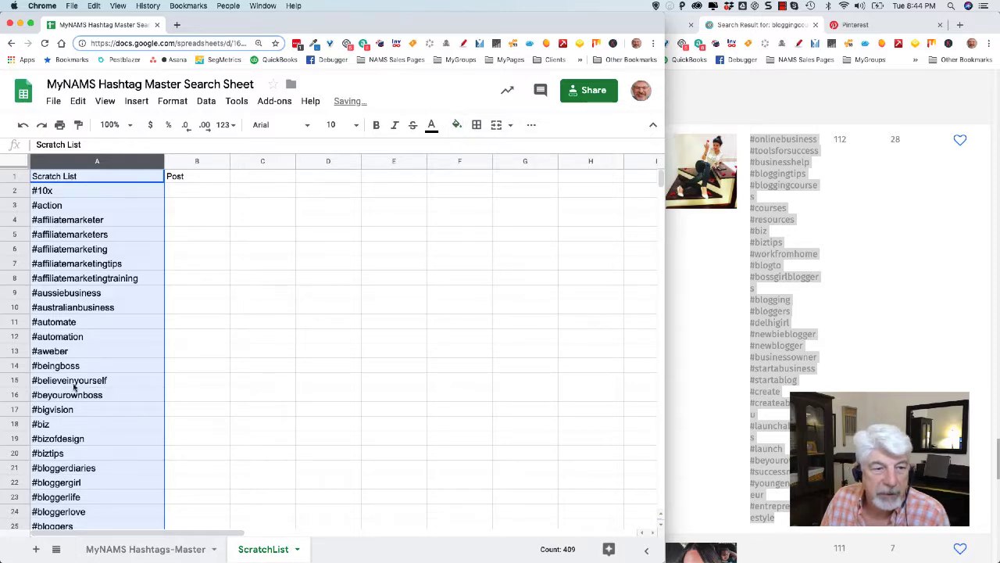
Step: Deselect the column and look through the sorted, deduplicated hashtags down to the tags starting with #success and #teacher
scroll(86, 296, "down", 5)
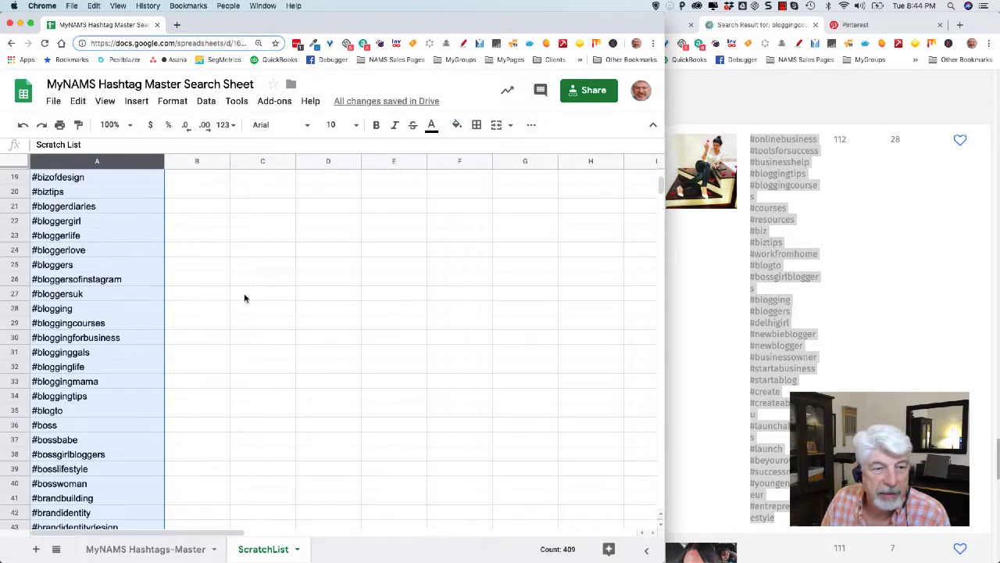
left_click(245, 297)
scroll(86, 310, "down", 15)
scroll(86, 310, "down", 20)
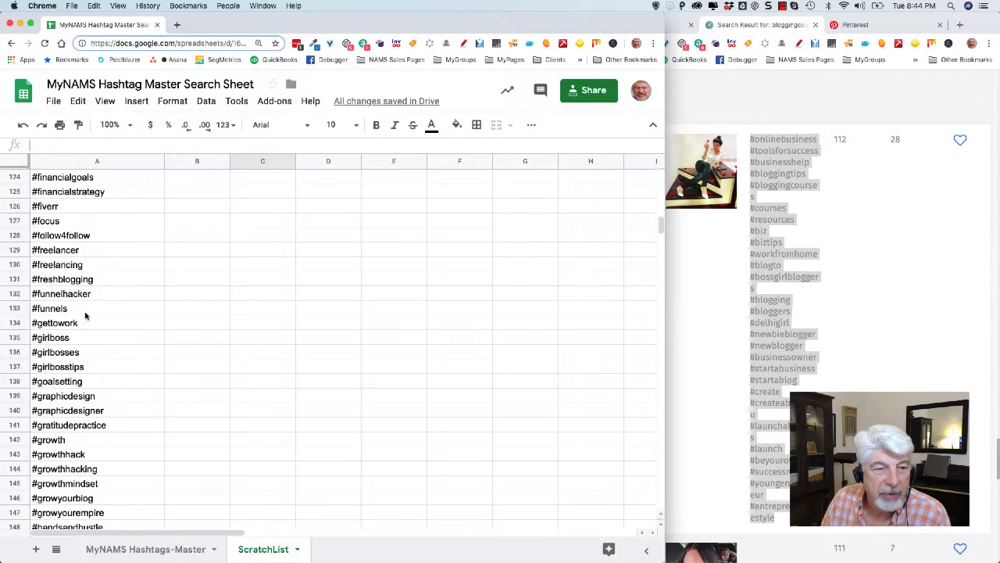
scroll(86, 324, "down", 20)
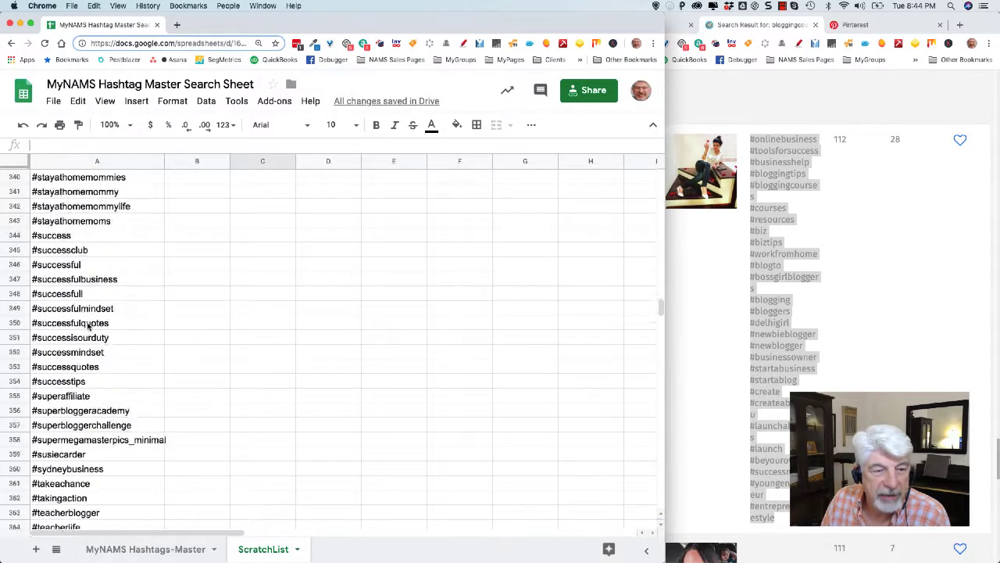
scroll(87, 322, "up", 20)
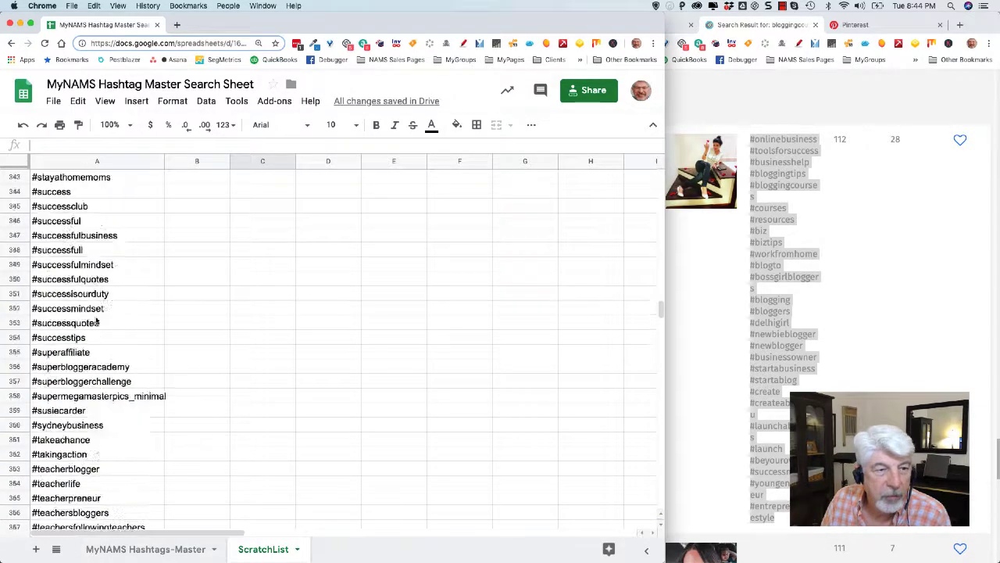
scroll(96, 321, "up", 10)
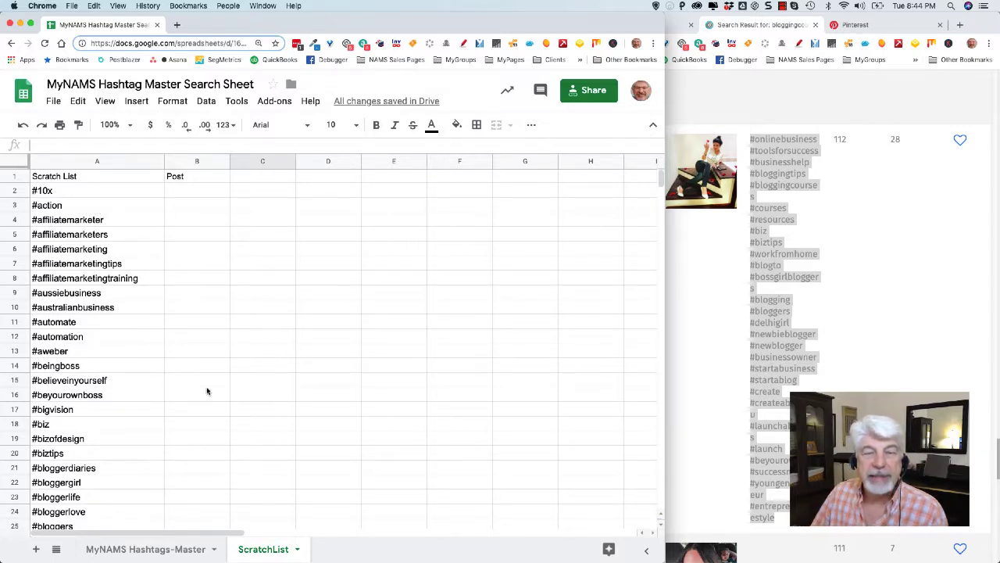
Step: Show the MyNAMS Hashtags-Master sheet in a widened window and examine its topic lists from Blogging to Funnel and the master hashtag column
left_click(161, 549)
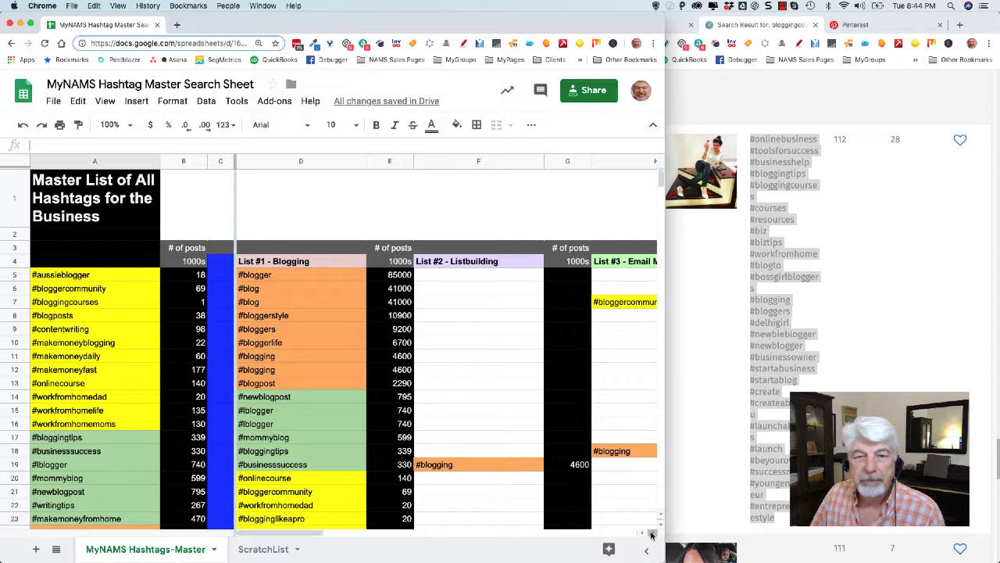
double_click(579, 25)
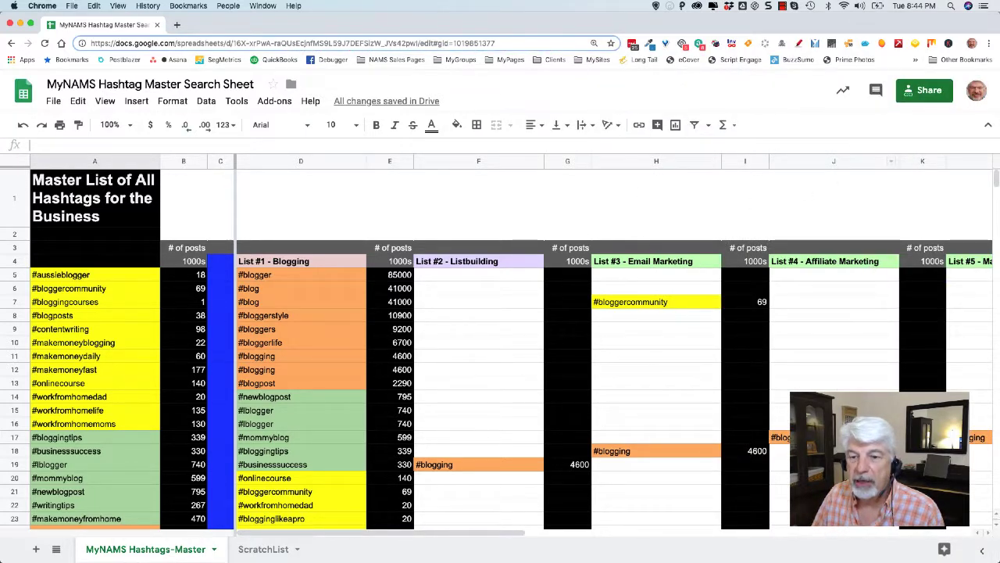
scroll(855, 536, "right", 2)
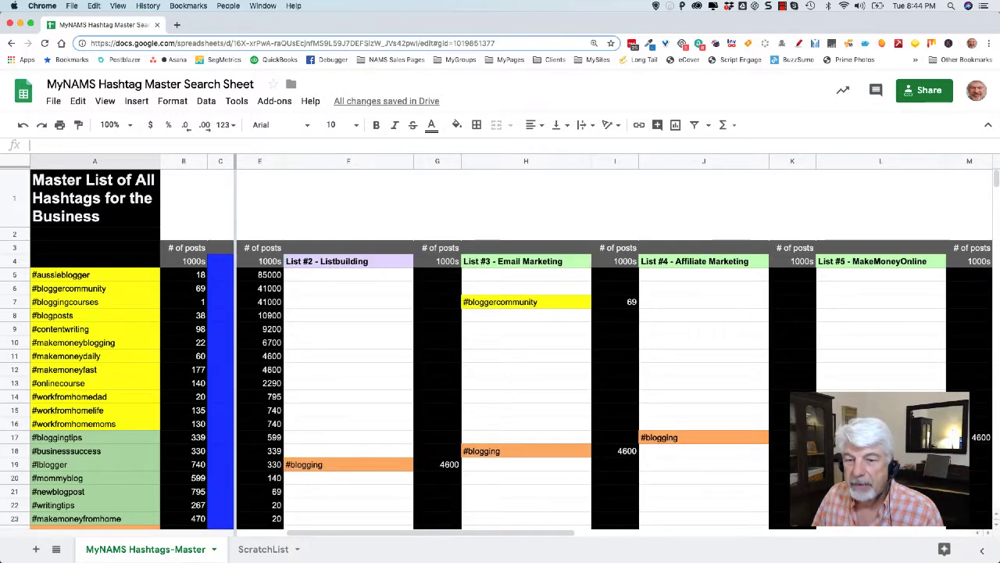
scroll(887, 538, "right", 2)
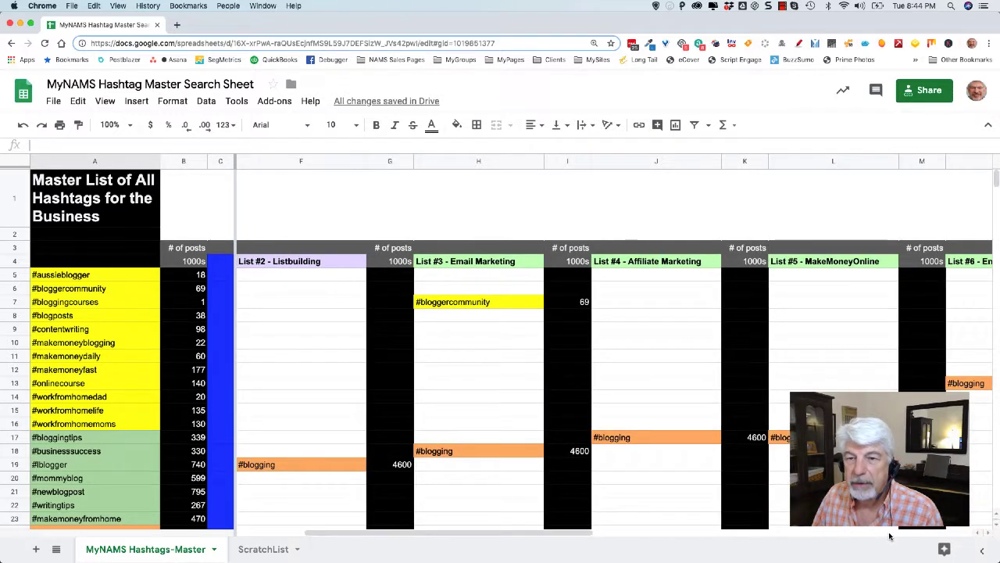
scroll(892, 536, "right", 2)
scroll(894, 537, "right", 1)
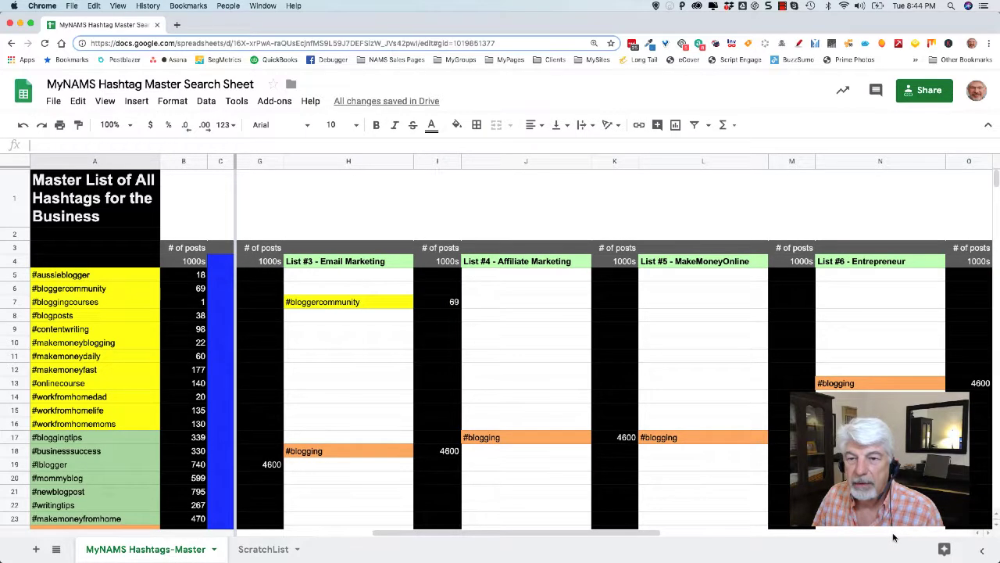
scroll(896, 537, "right", 5)
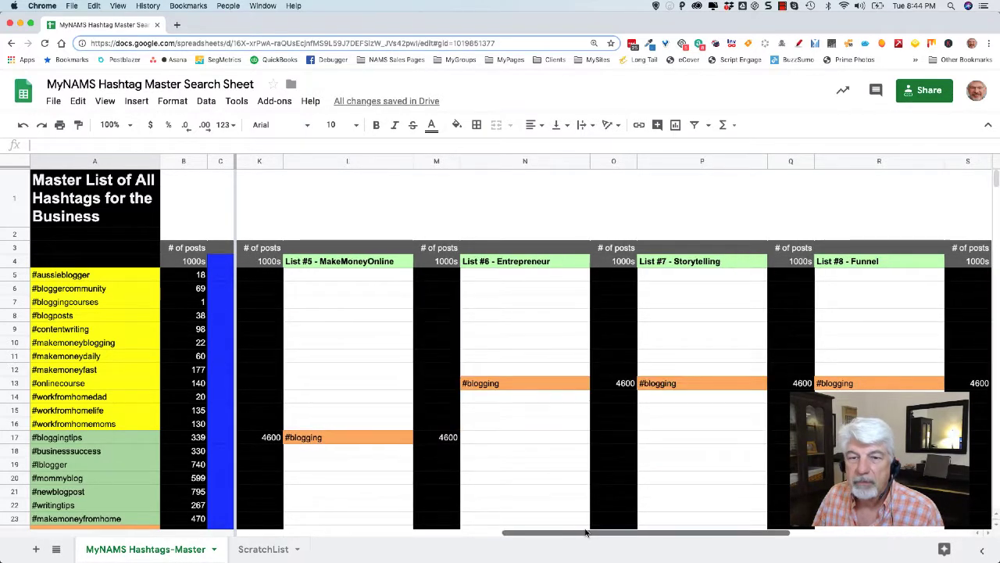
left_click_drag(594, 532, 311, 504)
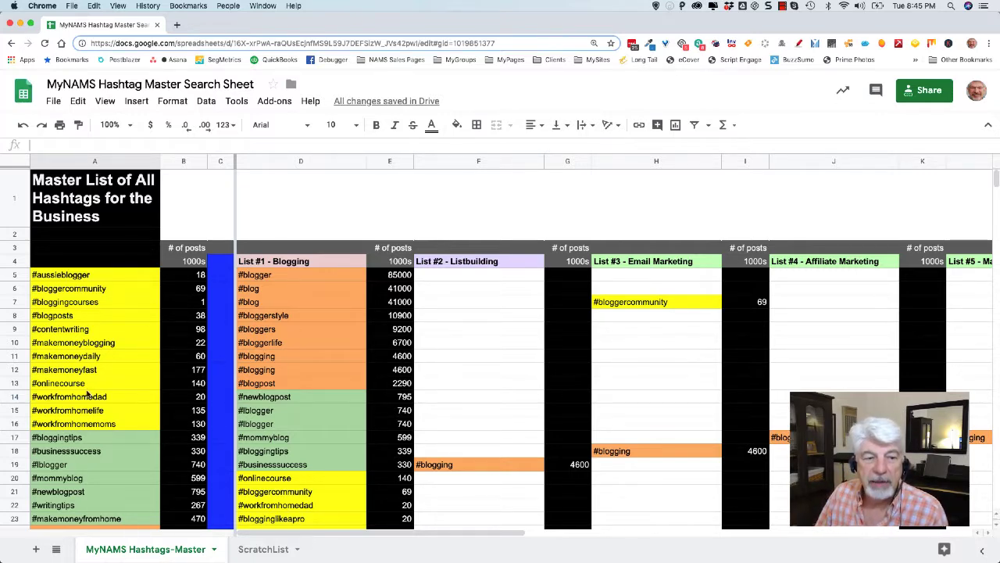
scroll(88, 395, "down", 10)
scroll(86, 400, "up", 4)
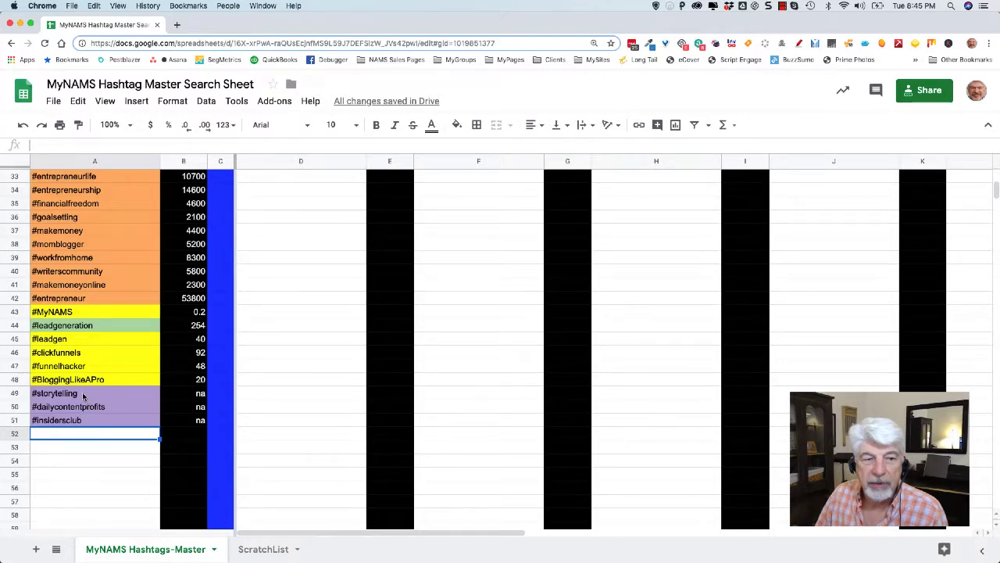
scroll(84, 397, "up", 10)
Step: Show the ScratchList sheet and look through its alphabetical hashtags, down to the #entrepreneur and #freelancing tags and back to the start
left_click(262, 548)
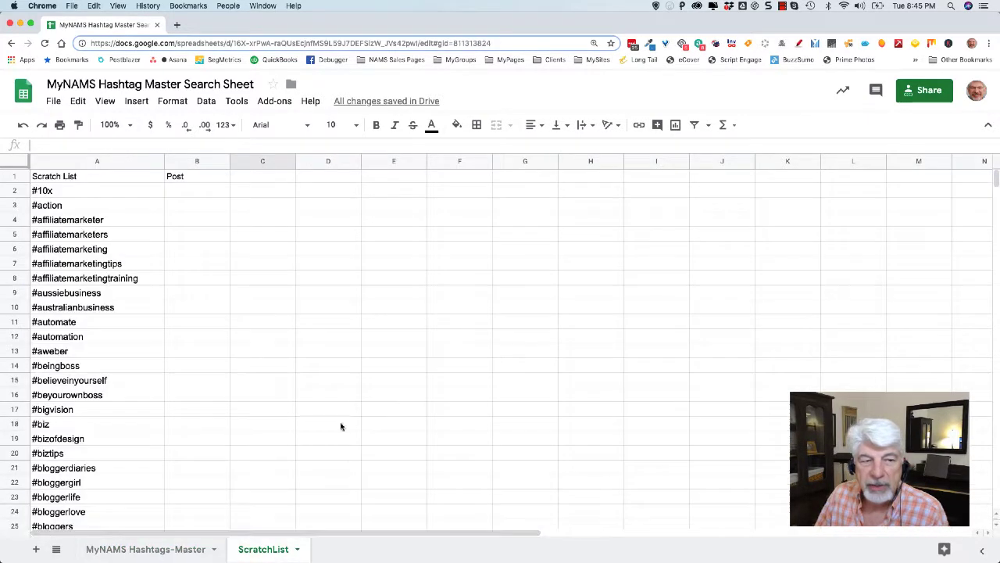
left_click(54, 194)
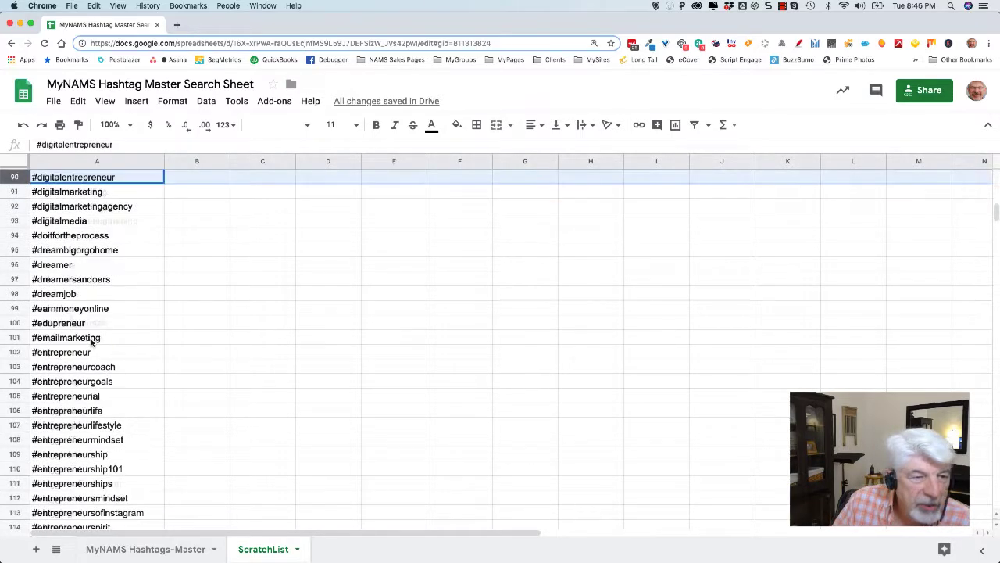
scroll(92, 342, "down", 4)
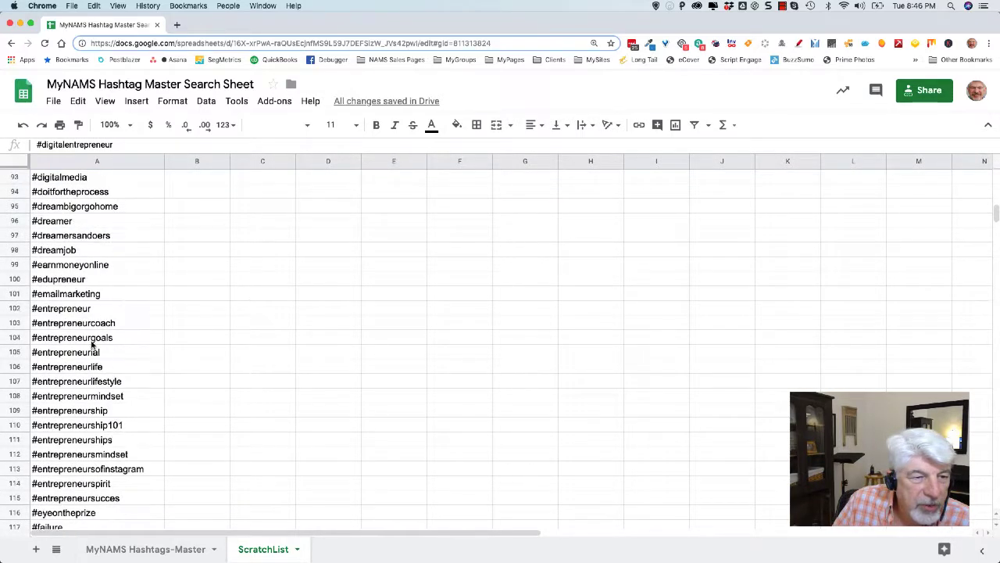
scroll(92, 341, "down", 5)
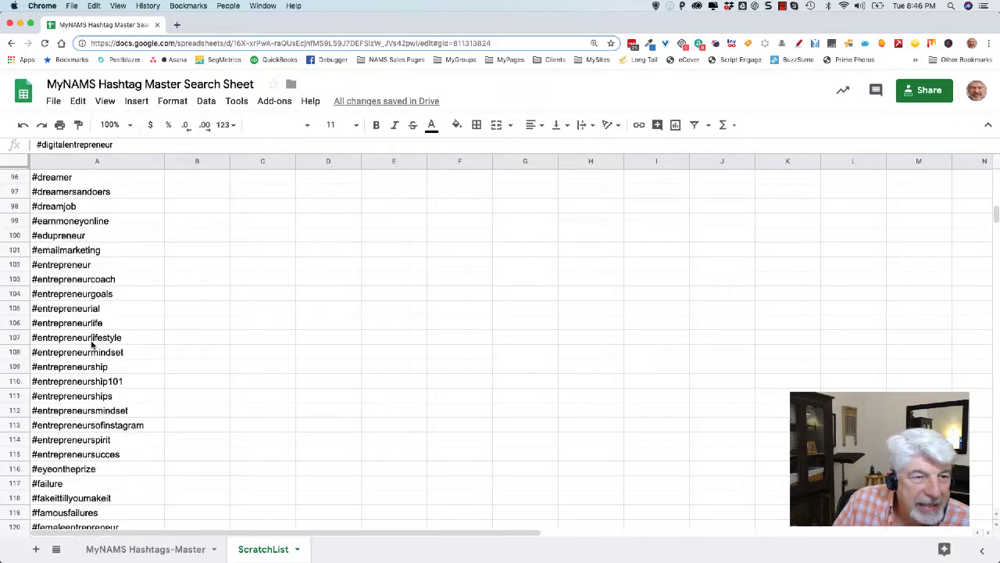
scroll(92, 342, "down", 9)
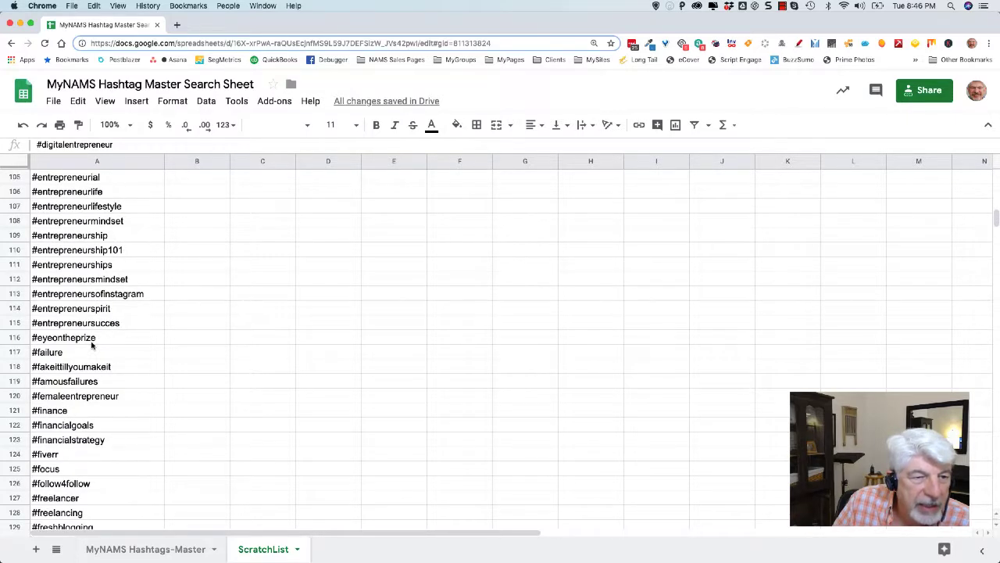
scroll(91, 342, "down", 20)
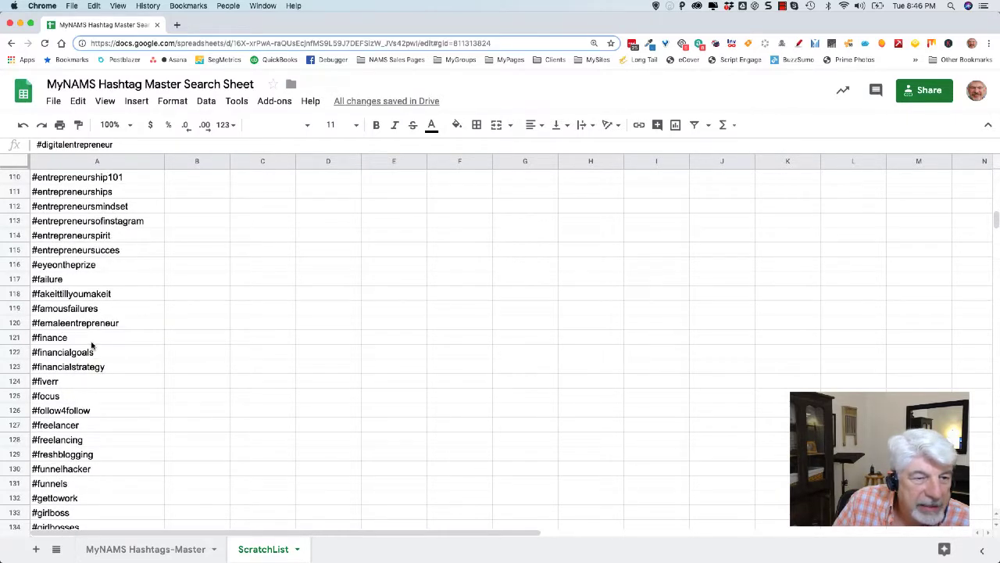
scroll(117, 297, "up", 20)
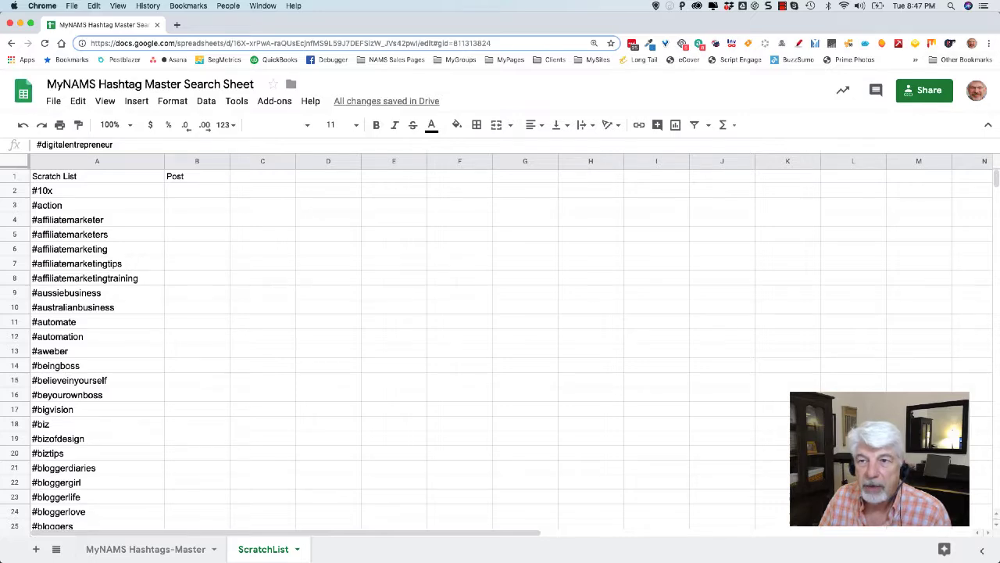
Step: Resize the spreadsheet window and the research browser window so they fit side by side
left_click_drag(999, 62, 484, 63)
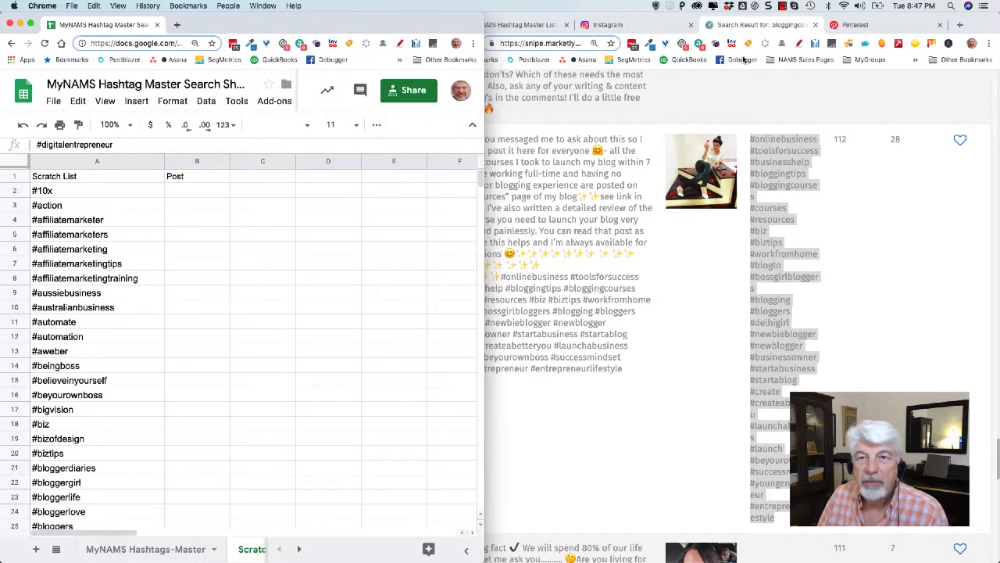
left_click(746, 102)
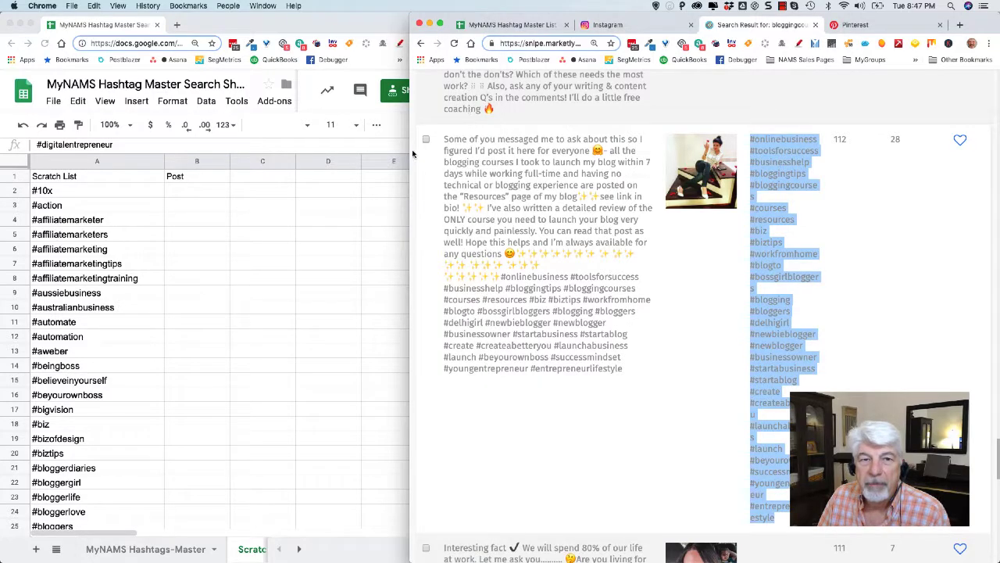
left_click_drag(410, 156, 503, 154)
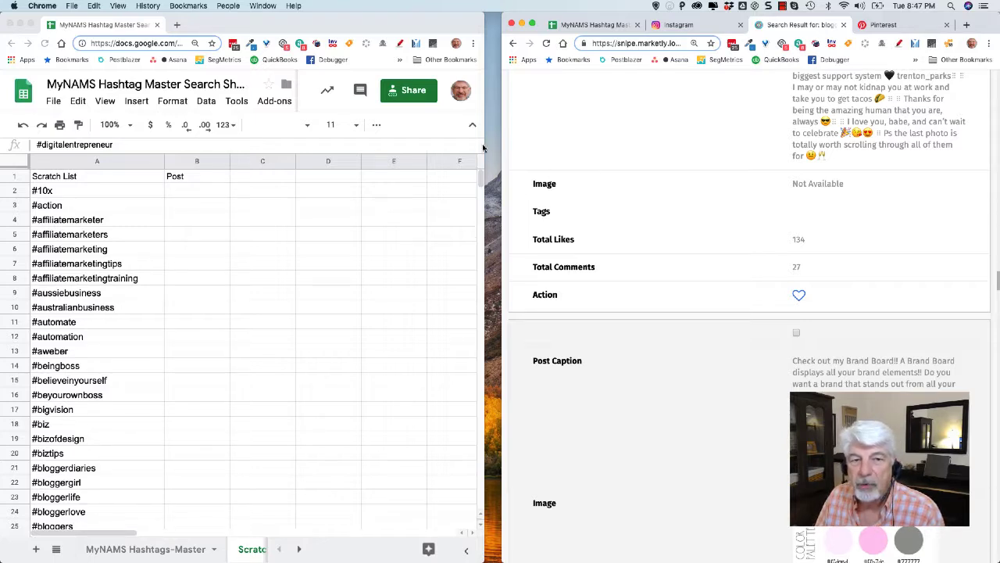
left_click(456, 31)
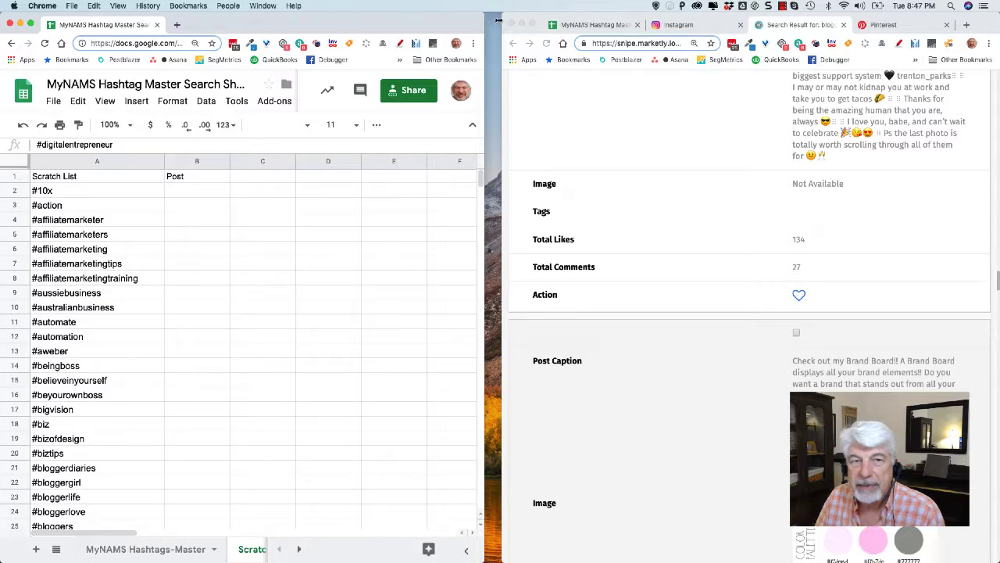
left_click_drag(497, 20, 501, 19)
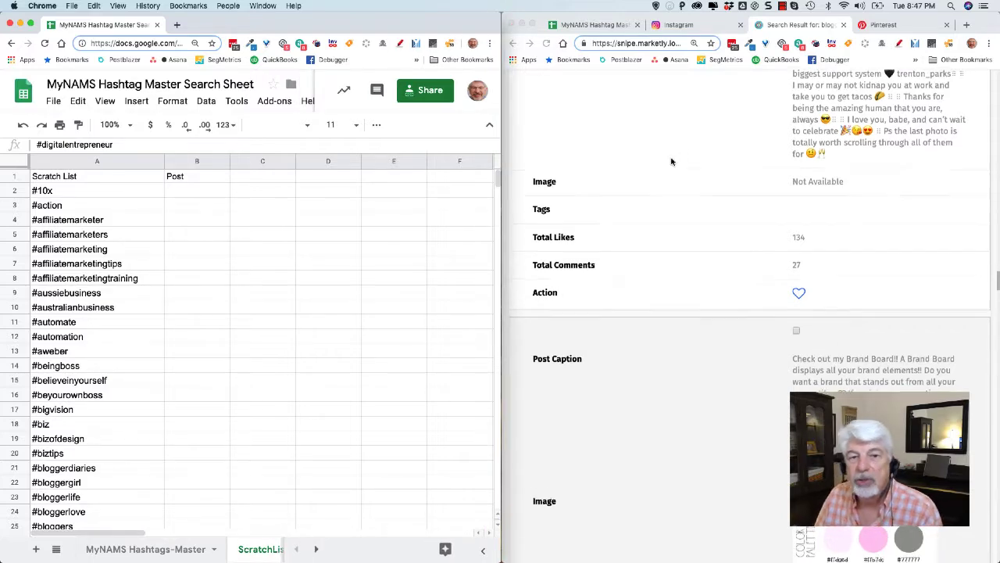
Step: Look through the bloggingcourses search results in the research window and return to the filter options
scroll(666, 160, "down", 2)
scroll(665, 159, "down", 10)
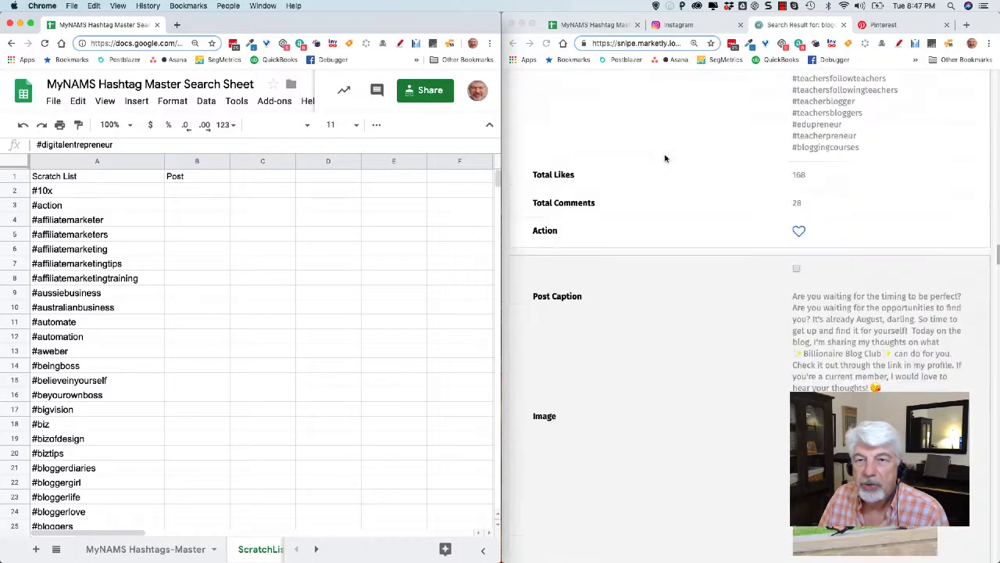
scroll(665, 158, "up", 15)
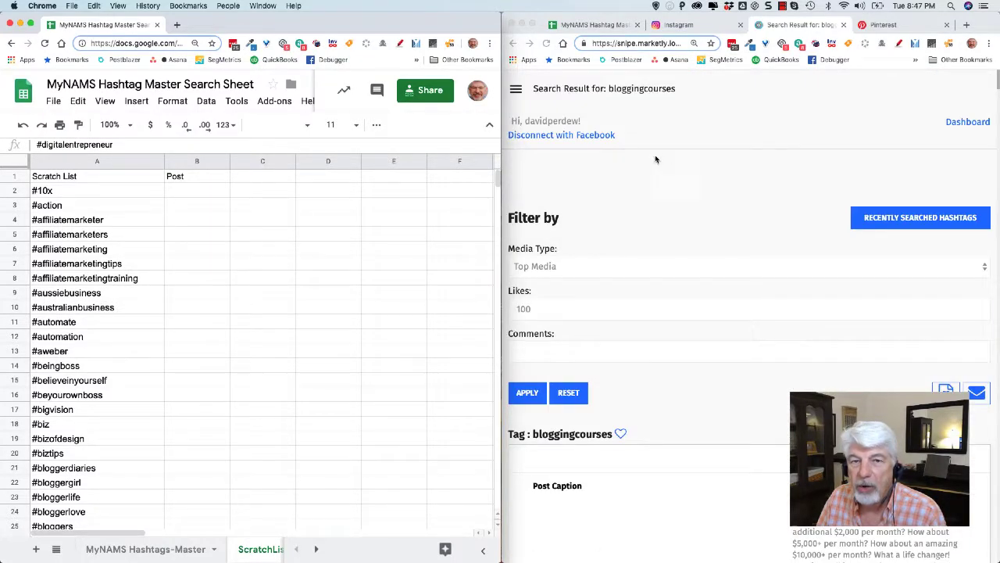
left_click(726, 121)
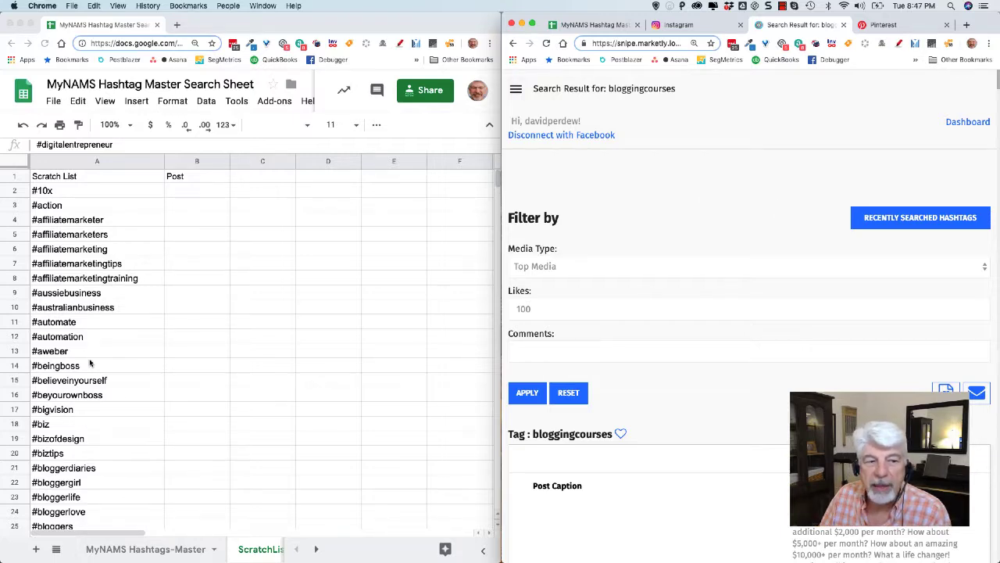
Step: Switch to Instagram, search it for #10x from the Scratch List, and look through the suggested hashtags and their post counts
left_click(677, 26)
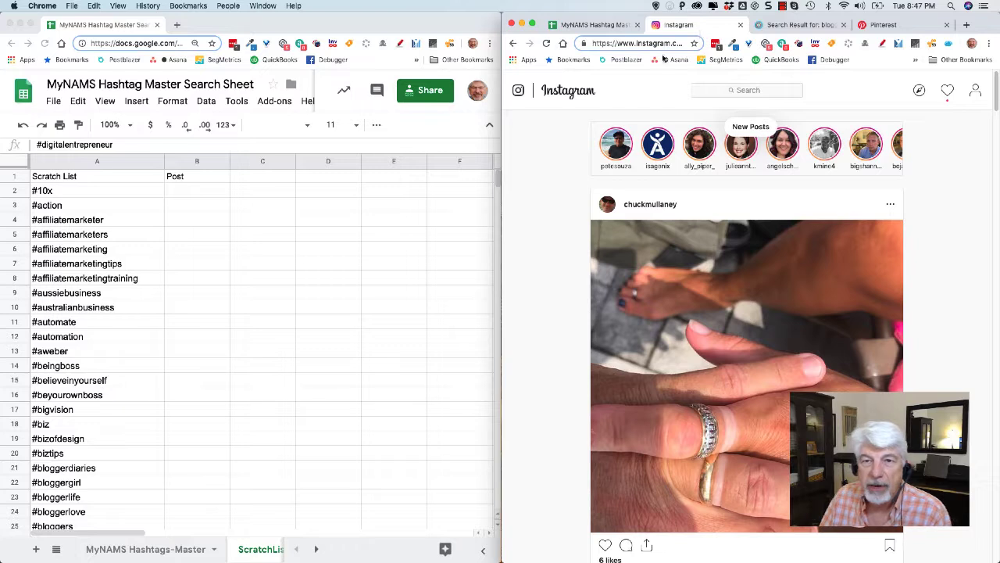
left_click(36, 191)
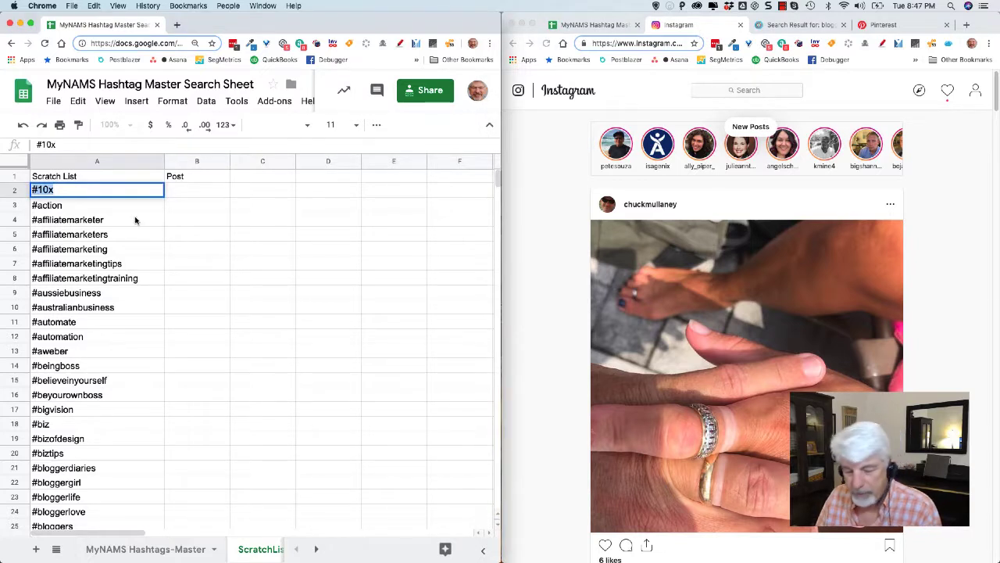
left_click(744, 90)
type("#10x")
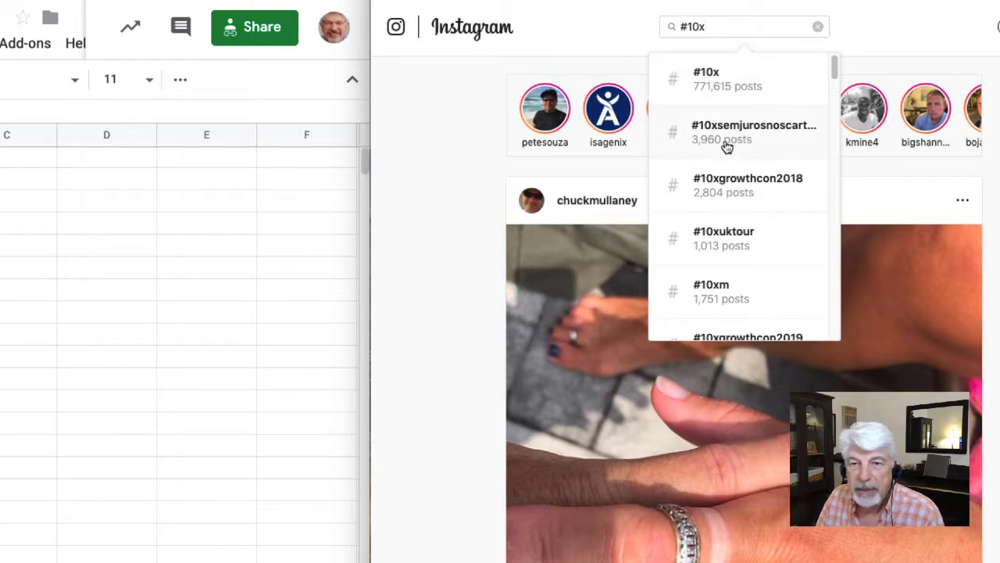
scroll(726, 228, "down", 1)
scroll(726, 234, "down", 4)
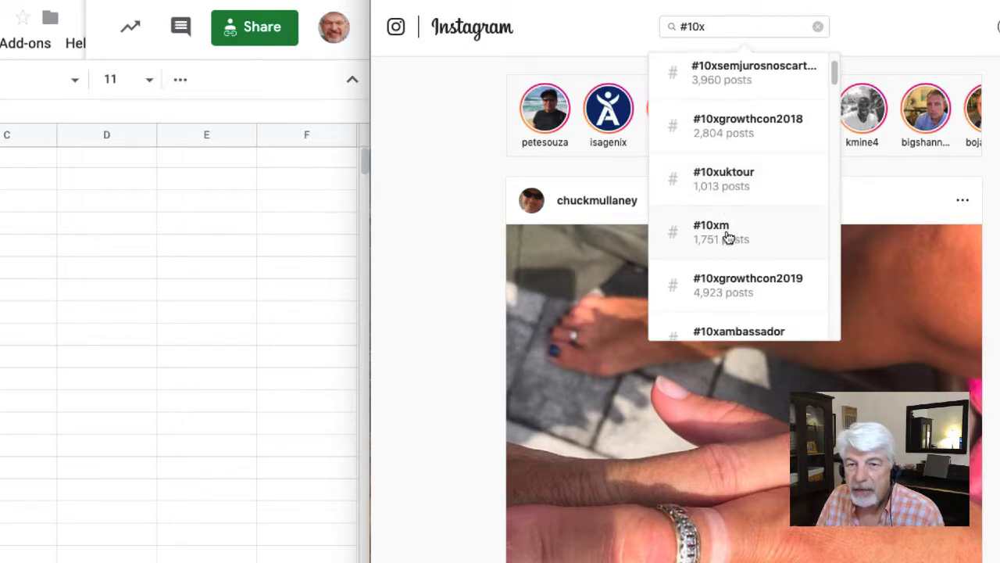
scroll(728, 234, "down", 2)
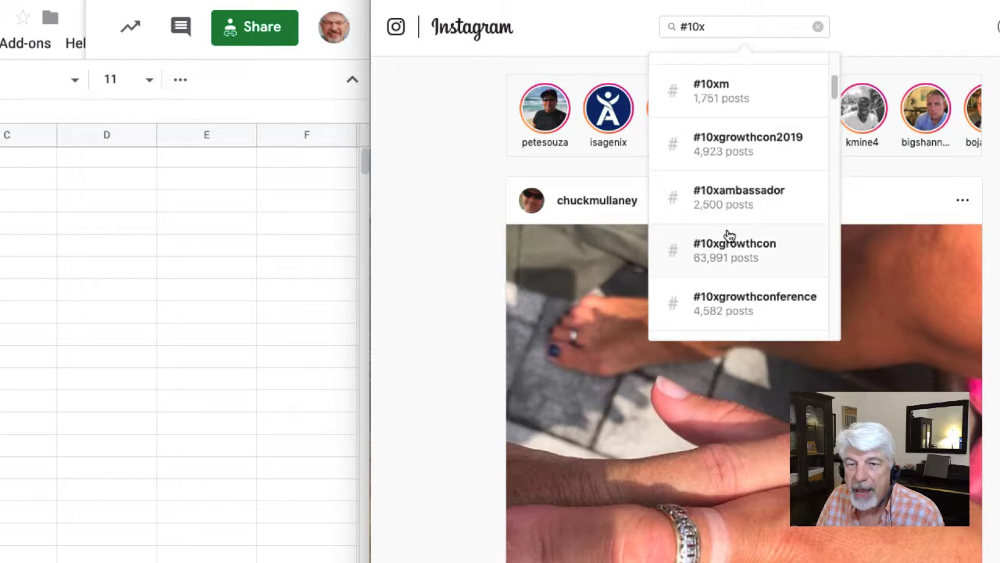
scroll(734, 227, "down", 8)
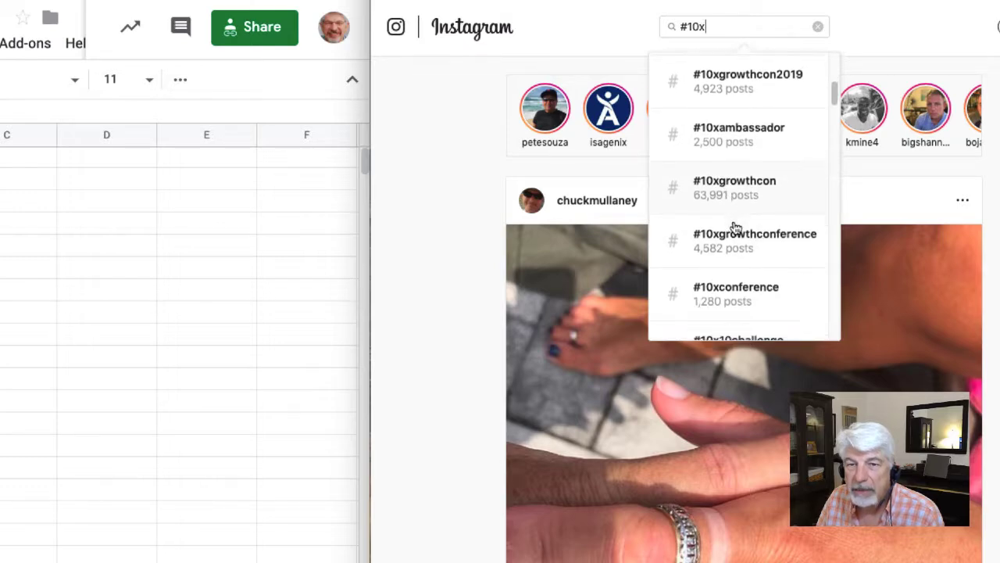
scroll(746, 219, "down", 4)
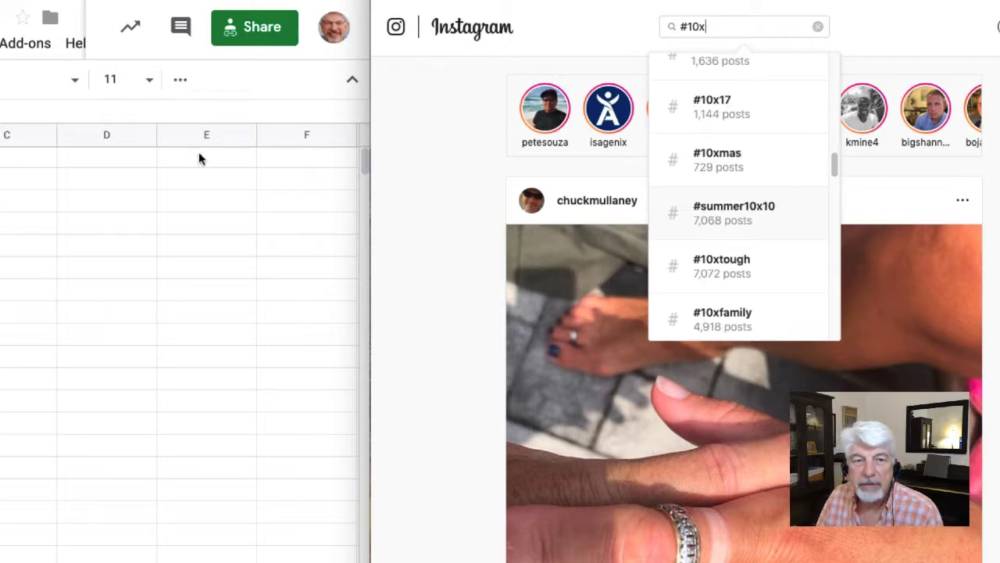
scroll(724, 148, "up", 15)
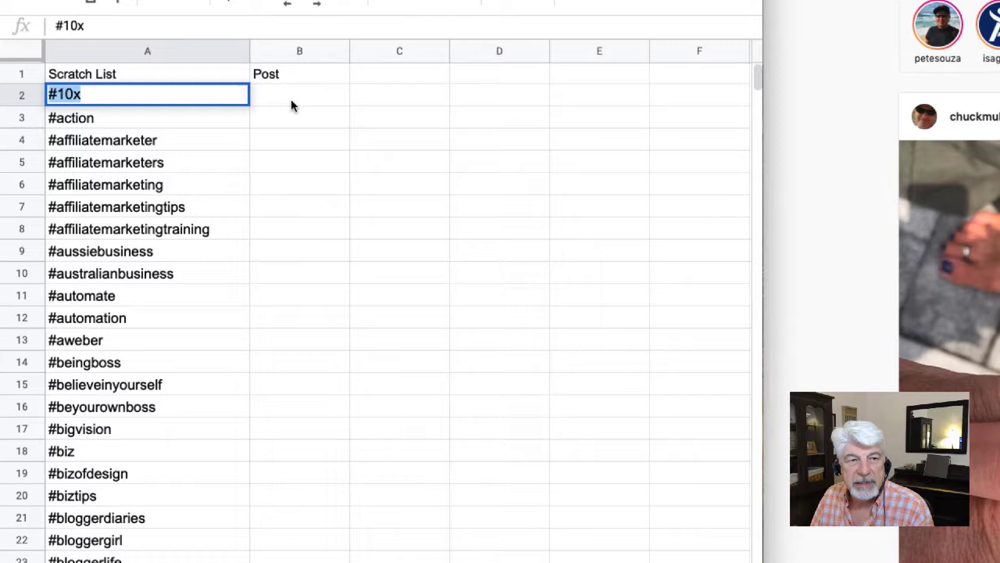
Step: Enter 771 in the Post column of the Scratch List for #10x
left_click(292, 99)
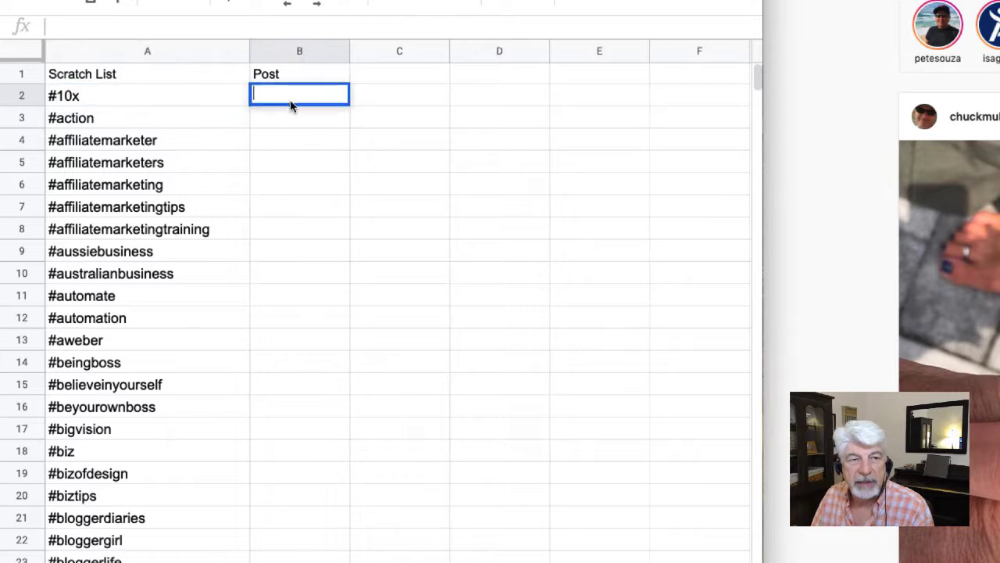
type("771")
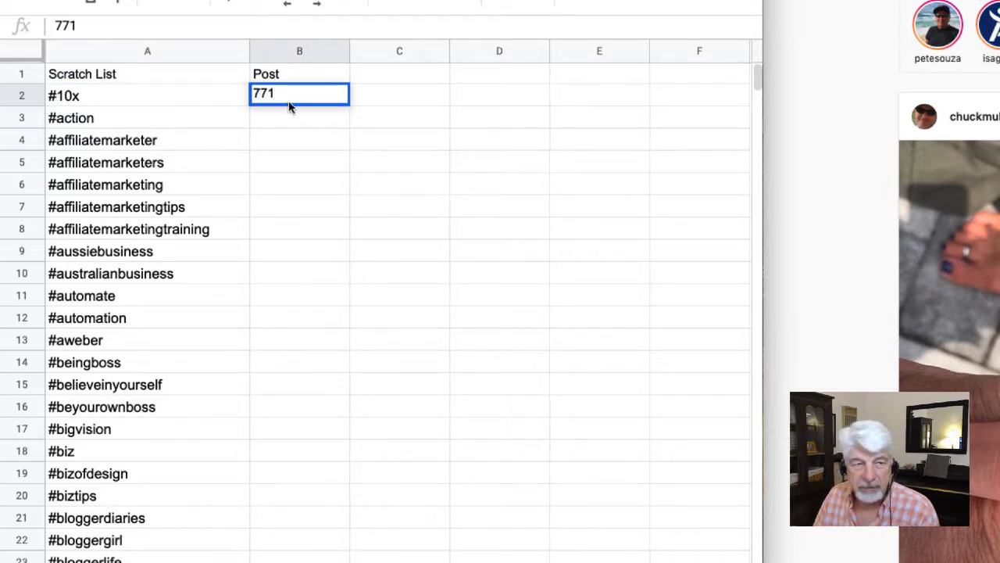
key("Return")
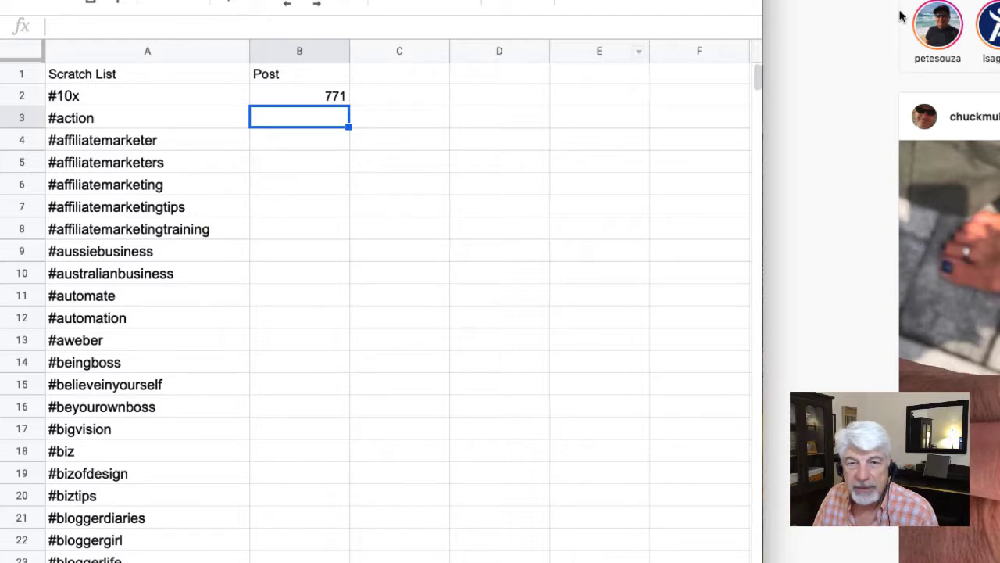
Step: Search Instagram for #action from the Scratch List and look through the suggested related hashtags and their post counts
double_click(90, 119)
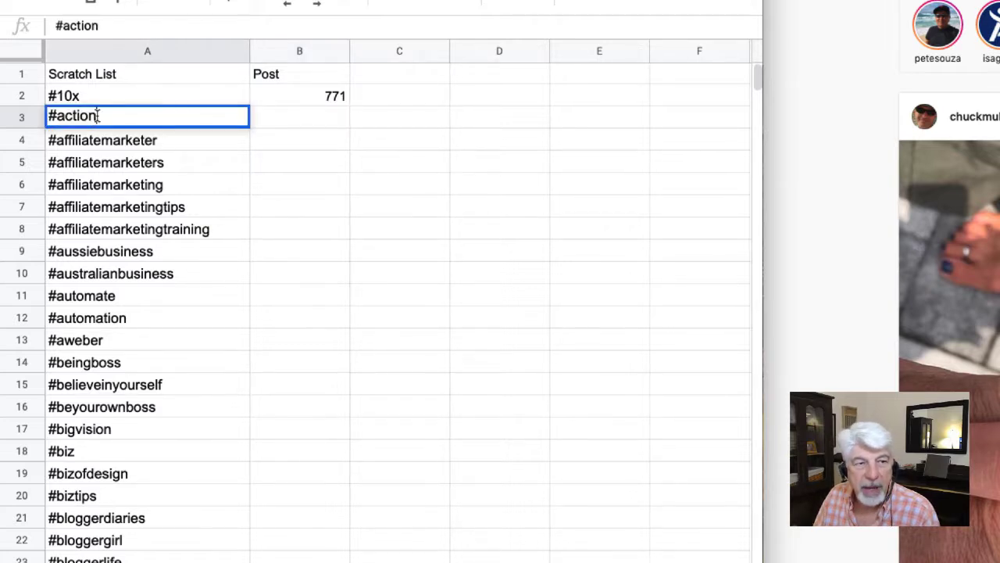
left_click_drag(97, 117, 18, 120)
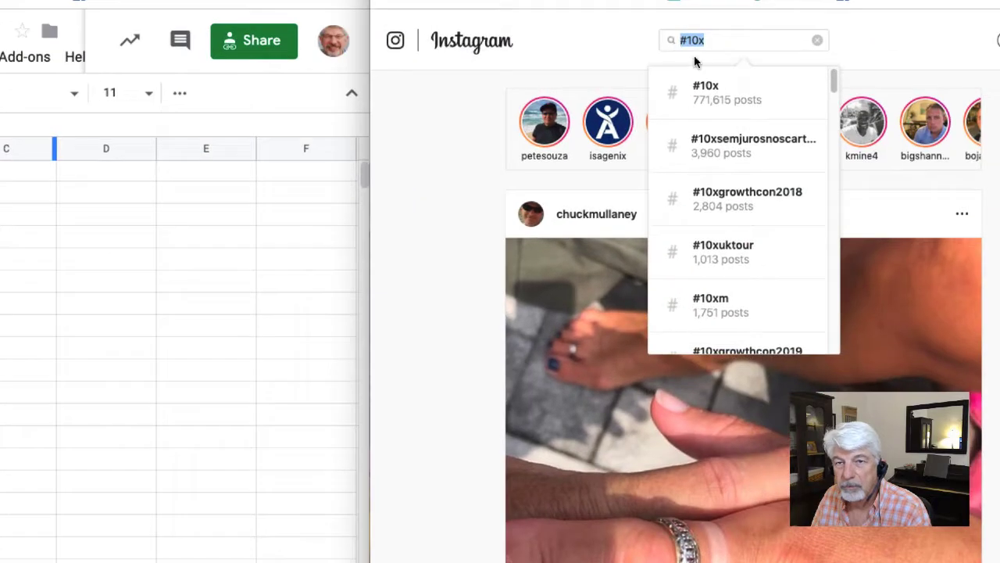
type("#action")
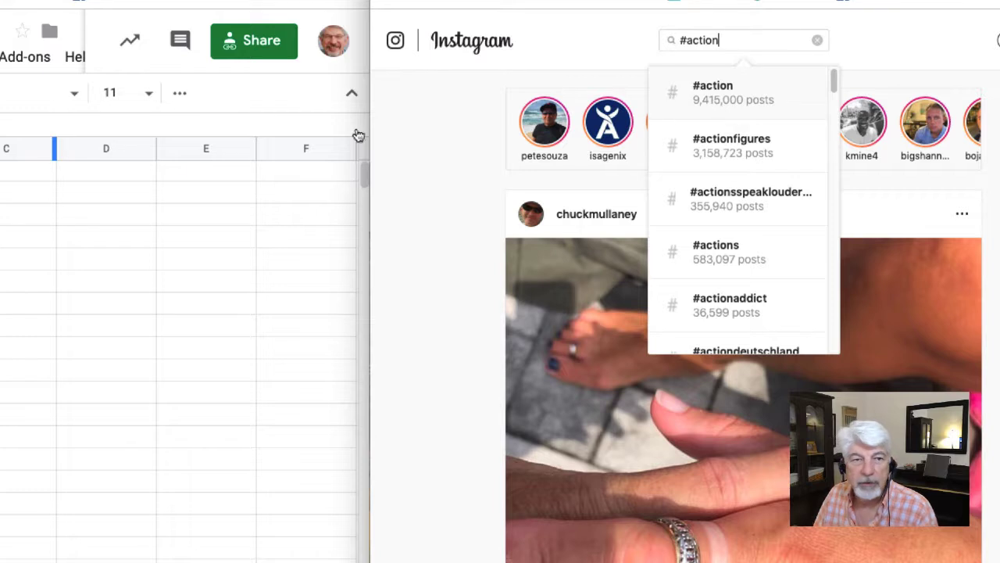
left_click(1, 192)
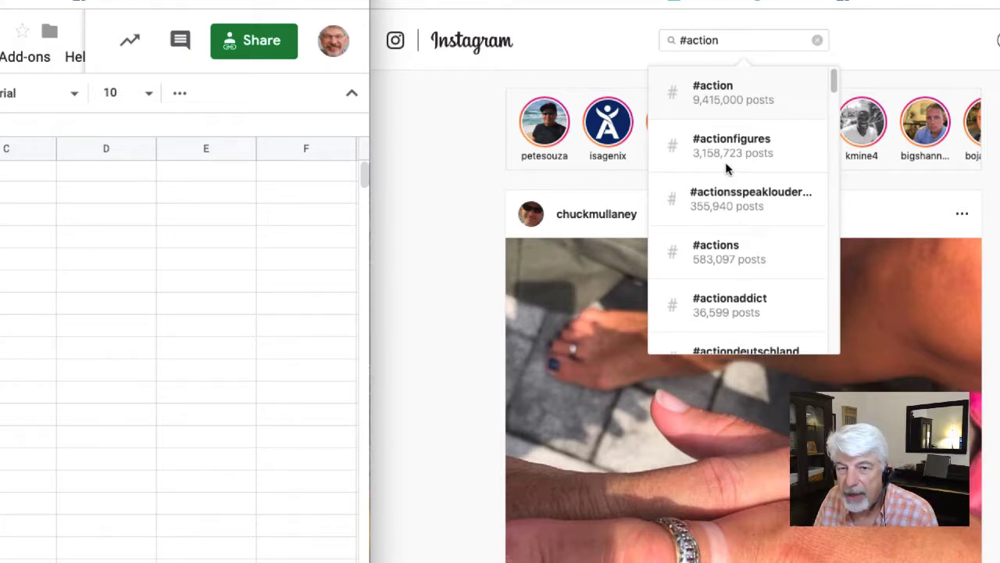
scroll(730, 225, "down", 1)
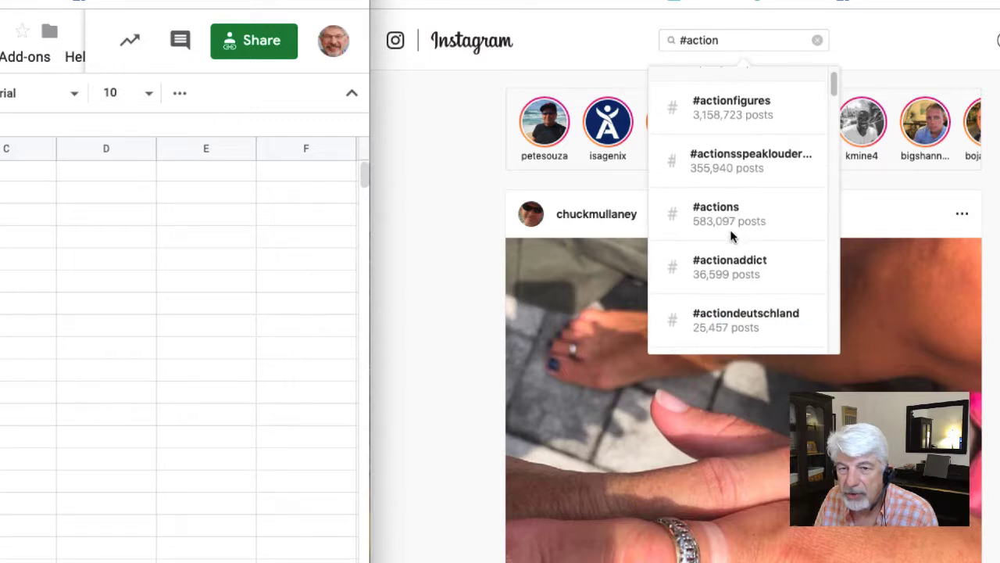
scroll(730, 242, "down", 1)
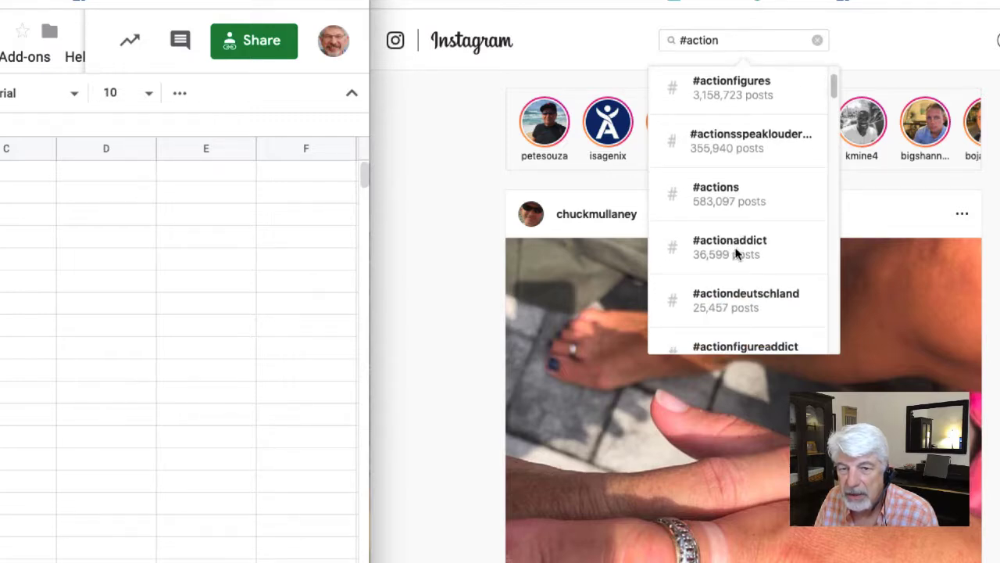
scroll(735, 250, "down", 1)
scroll(734, 253, "down", 3)
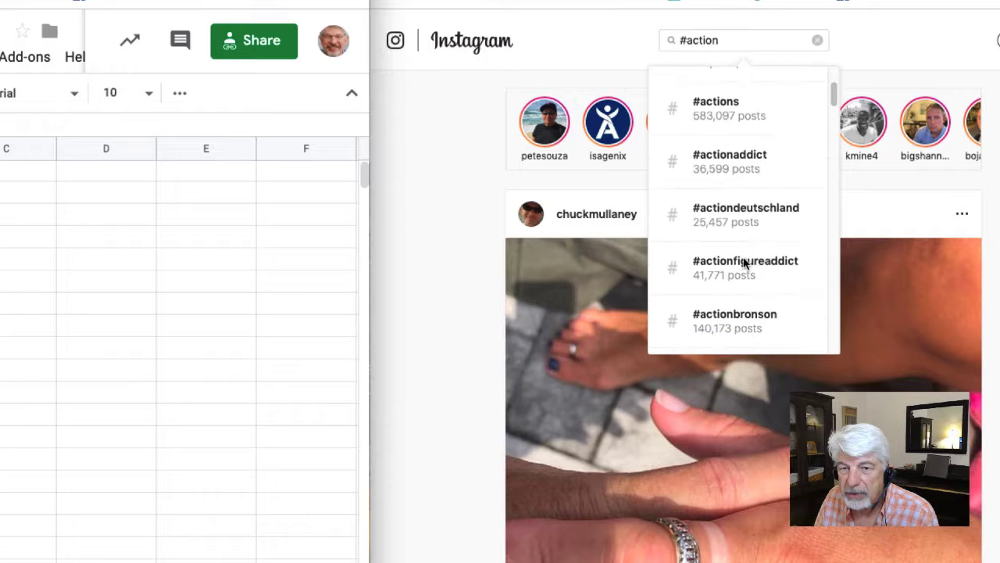
scroll(748, 270, "down", 4)
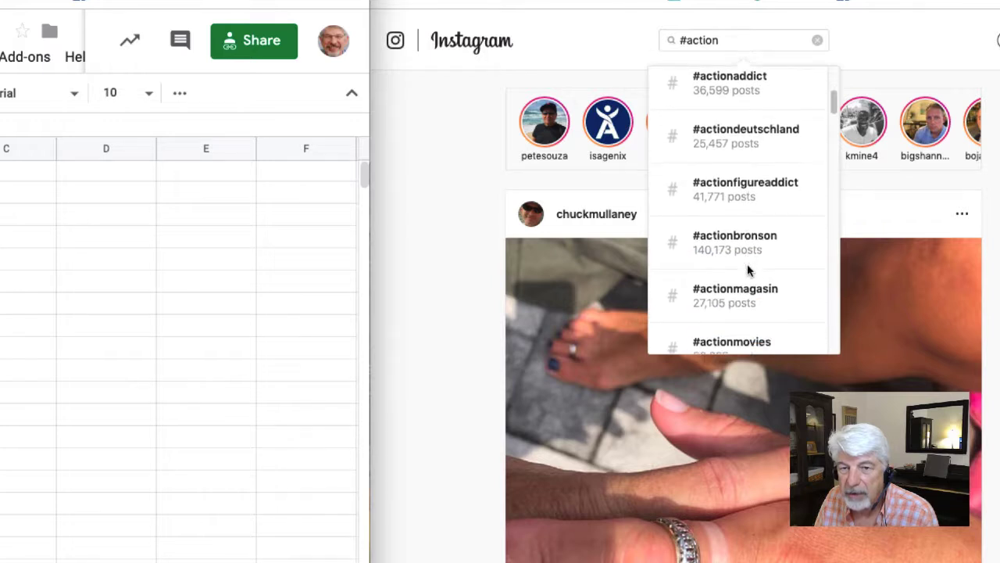
scroll(748, 270, "down", 8)
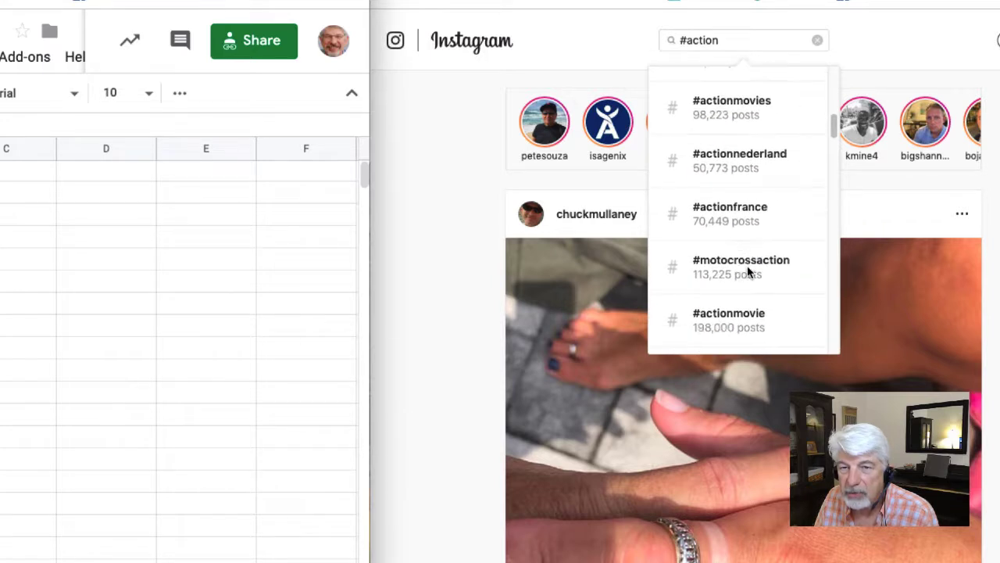
Step: Examine the rest of Instagram's #action suggestions and their post counts for related hashtags
scroll(747, 270, "down", 4)
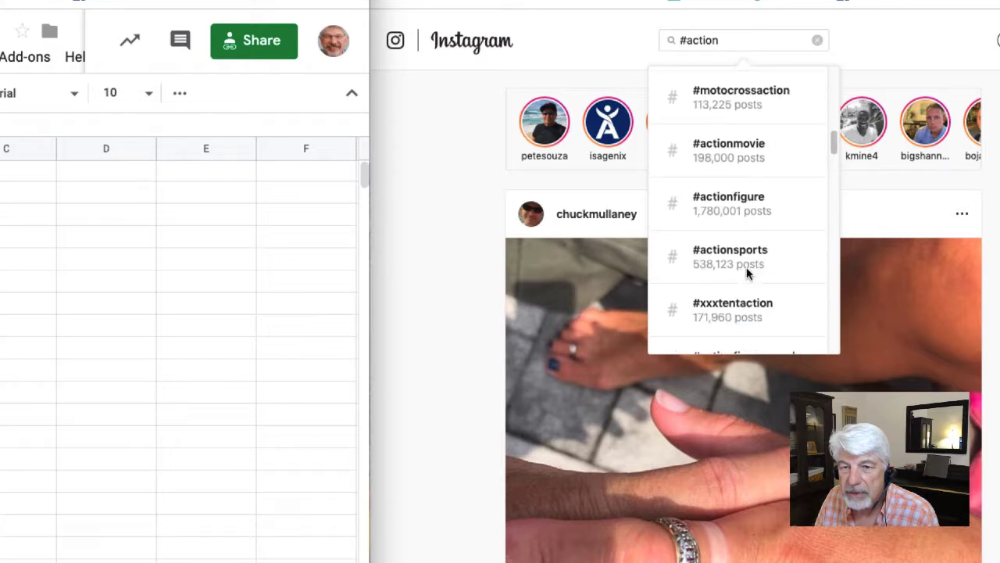
scroll(747, 272, "down", 6)
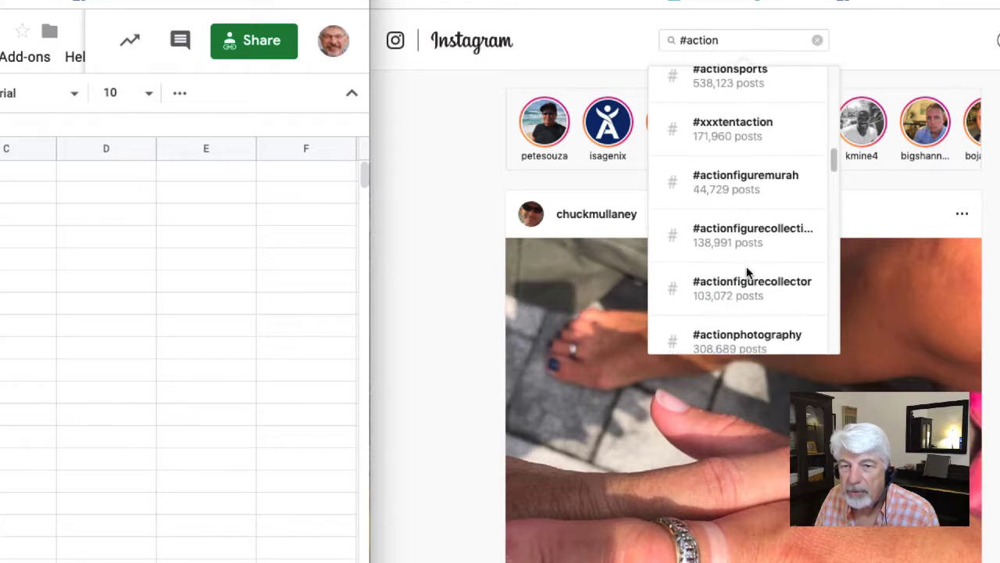
scroll(747, 272, "down", 2)
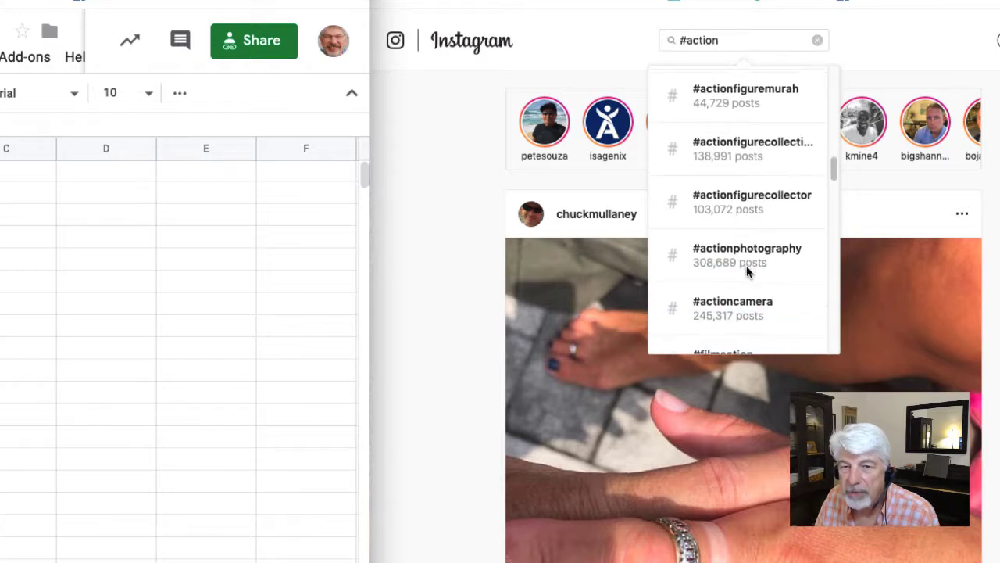
scroll(747, 272, "down", 6)
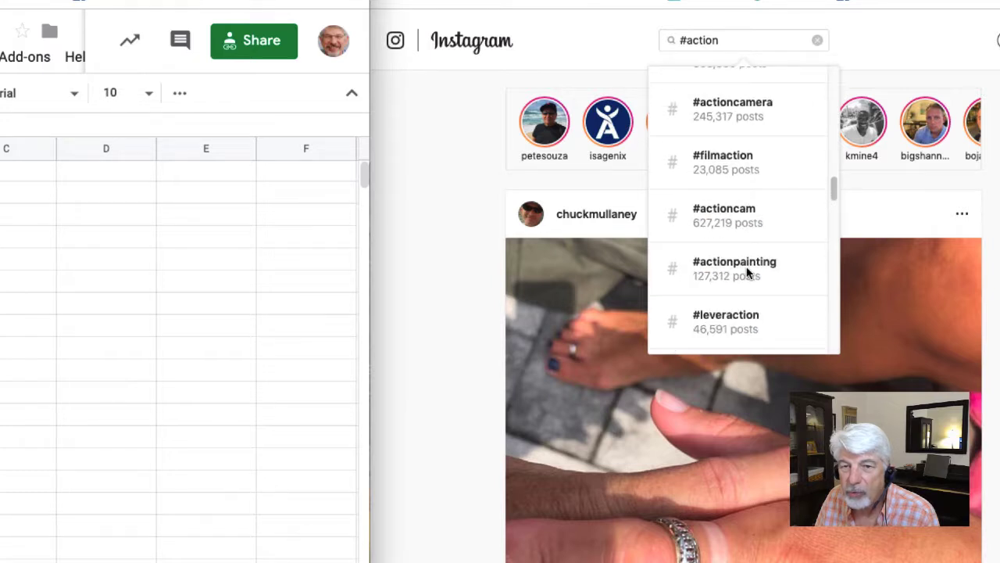
scroll(747, 273, "down", 2)
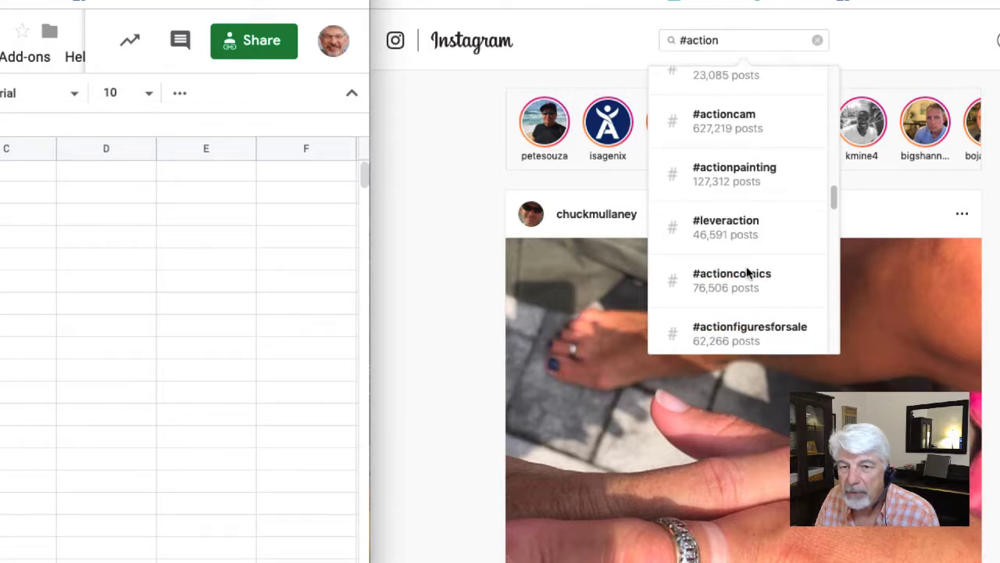
scroll(747, 271, "down", 2)
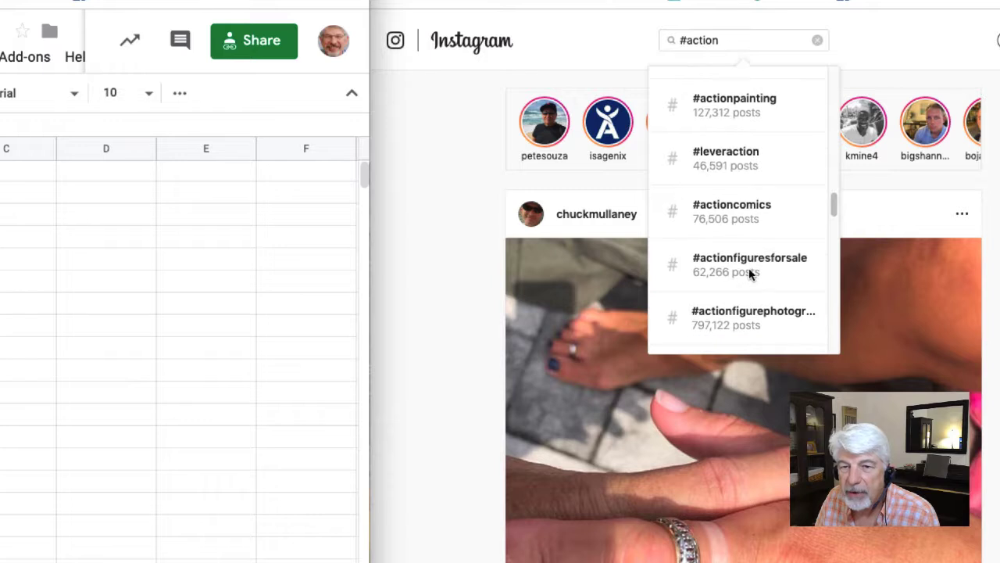
scroll(747, 273, "down", 2)
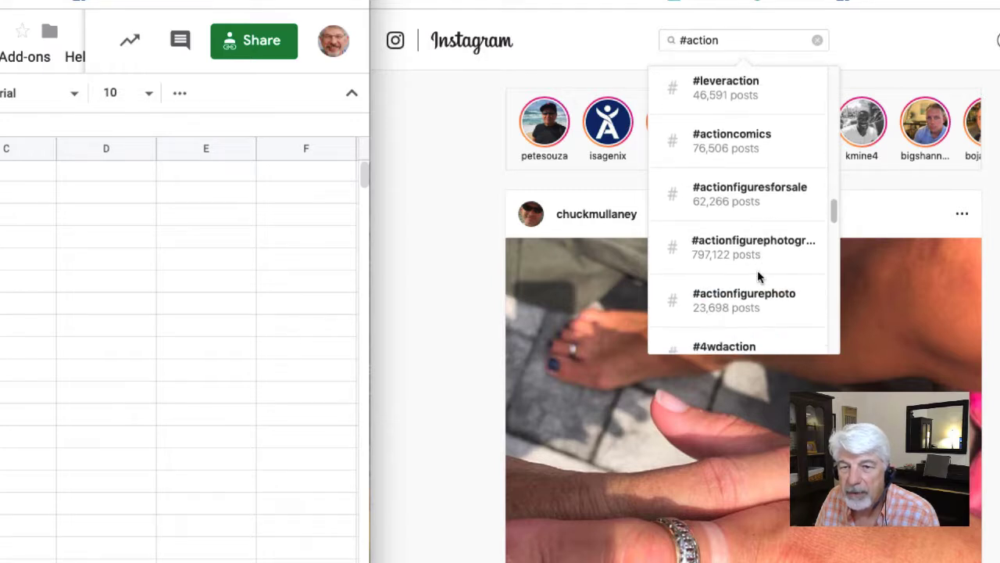
scroll(759, 283, "down", 5)
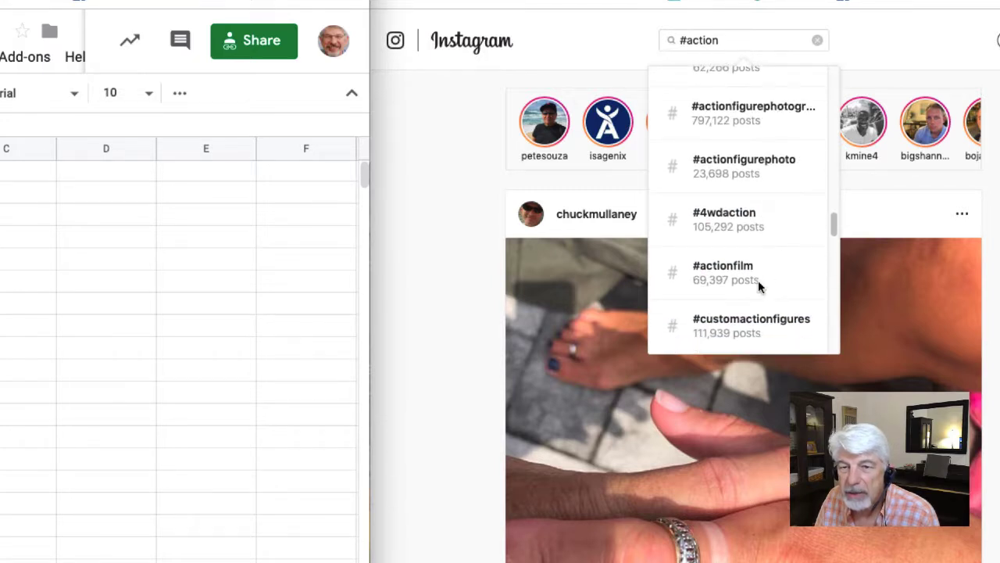
scroll(758, 280, "down", 3)
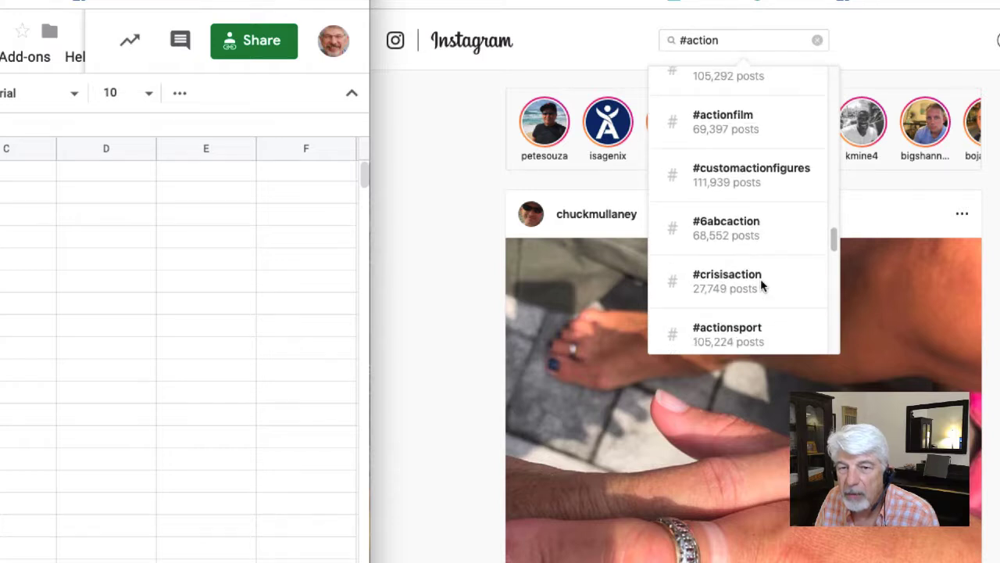
scroll(761, 283, "down", 5)
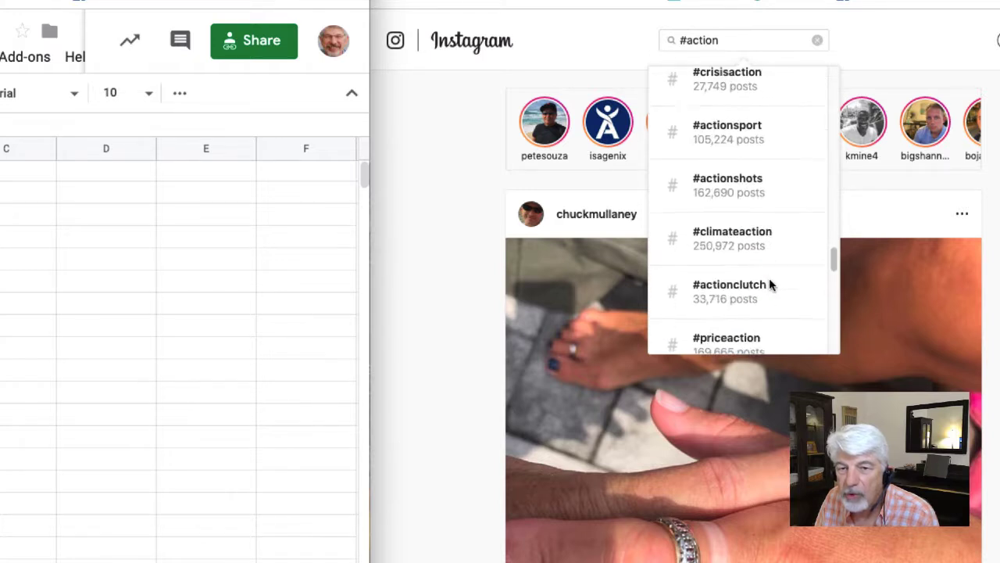
scroll(769, 277, "down", 3)
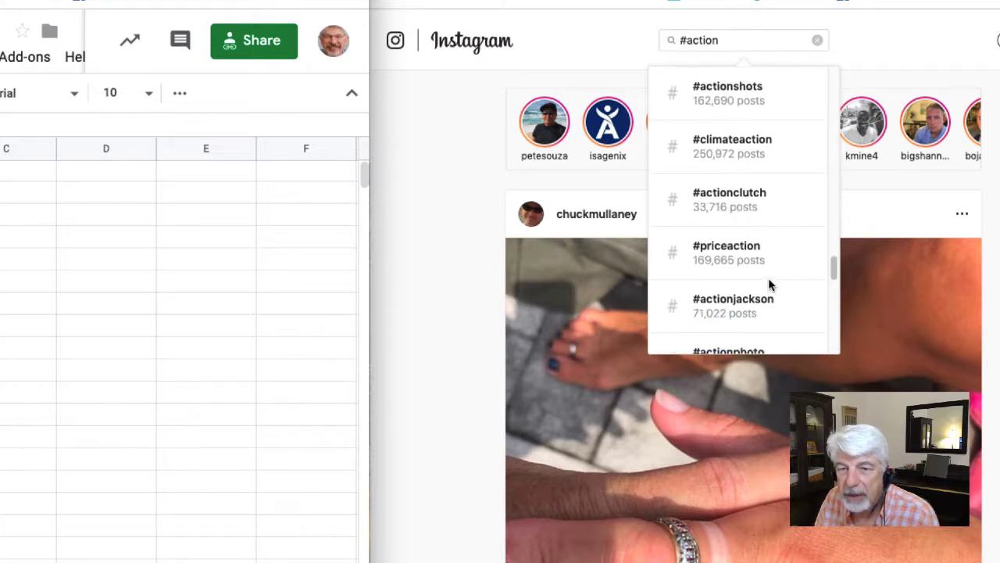
scroll(770, 285, "down", 4)
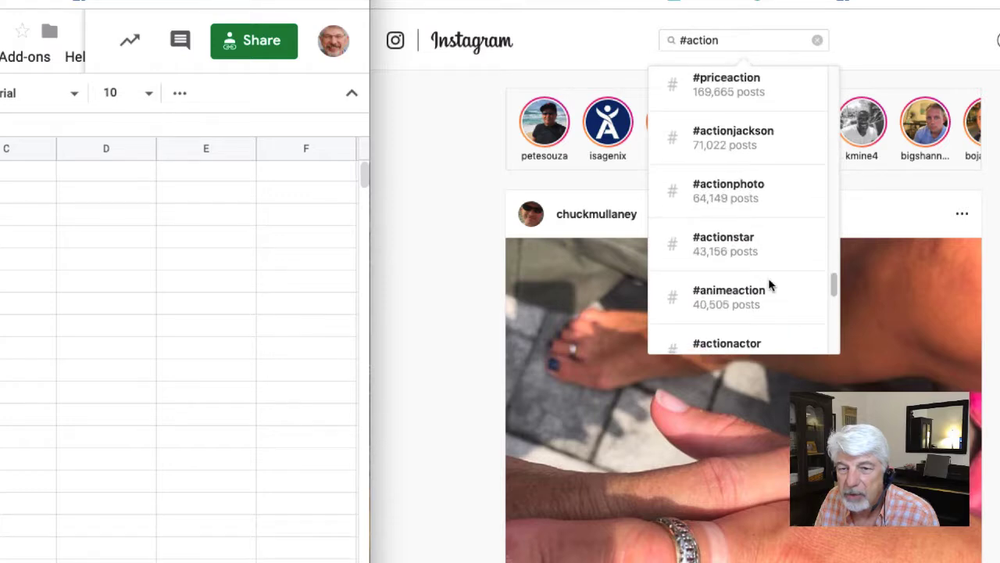
scroll(769, 284, "down", 2)
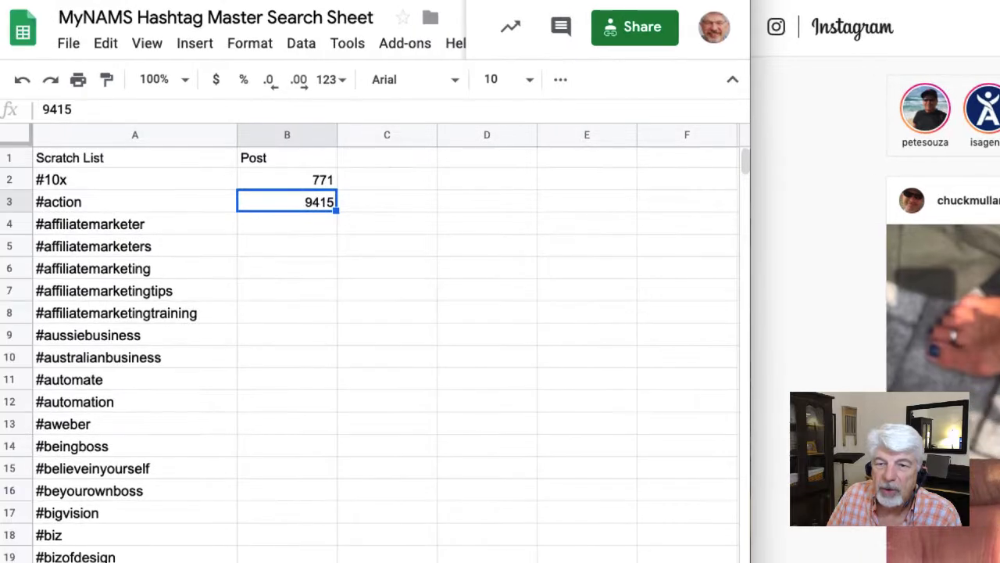
Step: Delete the #action row from the Scratch List
left_click(8, 202)
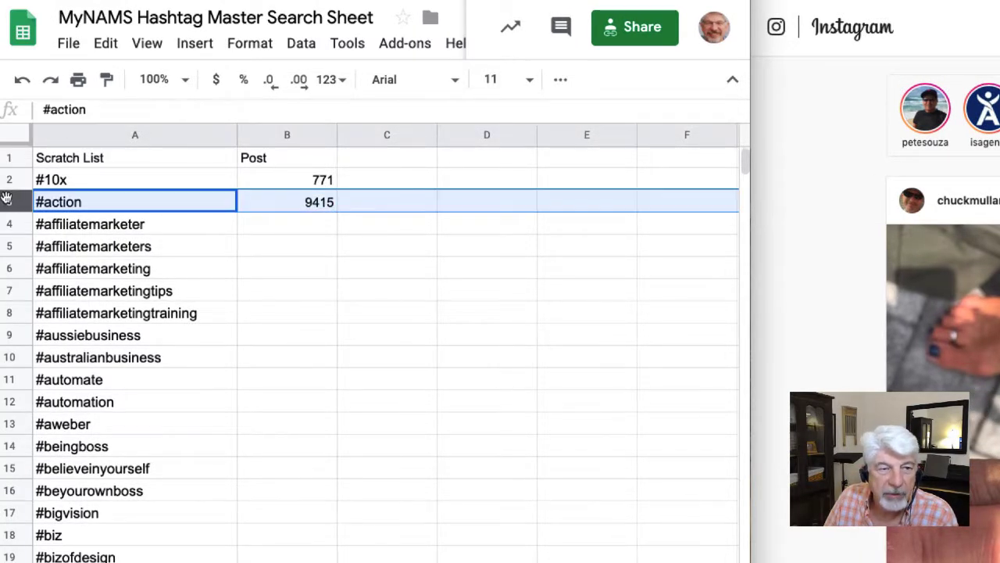
right_click(6, 201)
left_click(62, 356)
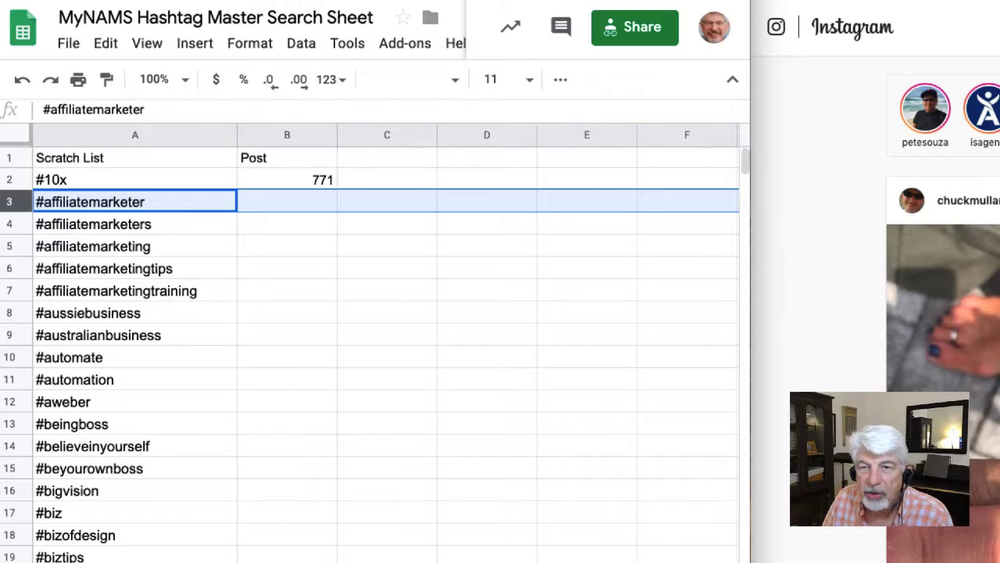
Step: Copy #affiliatemarketer from the Scratch List, search Instagram for it, and look through the suggested hashtags and their post counts
double_click(164, 205)
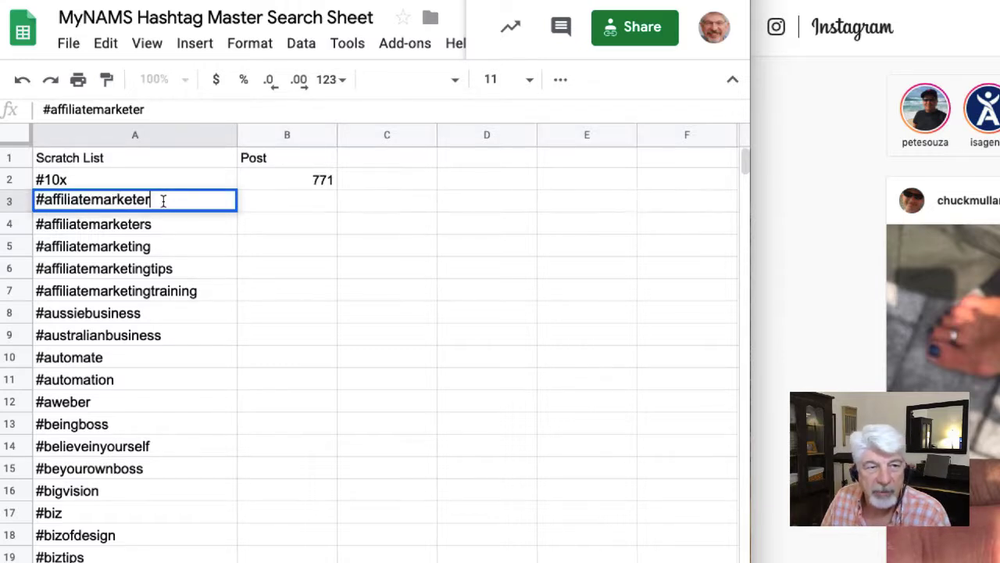
left_click_drag(162, 203, 71, 199)
left_click_drag(146, 200, 35, 194)
left_click(179, 197)
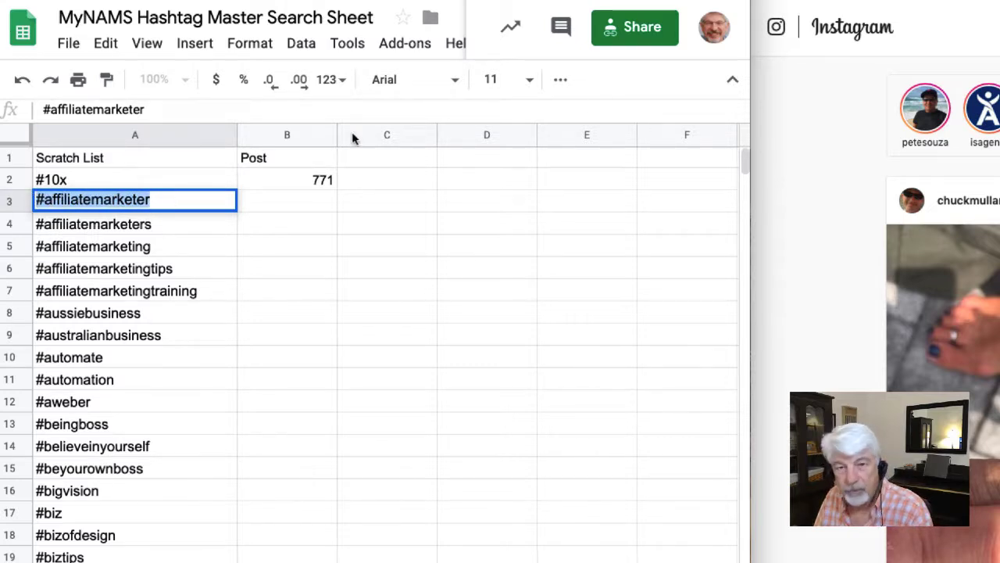
left_click(912, 24)
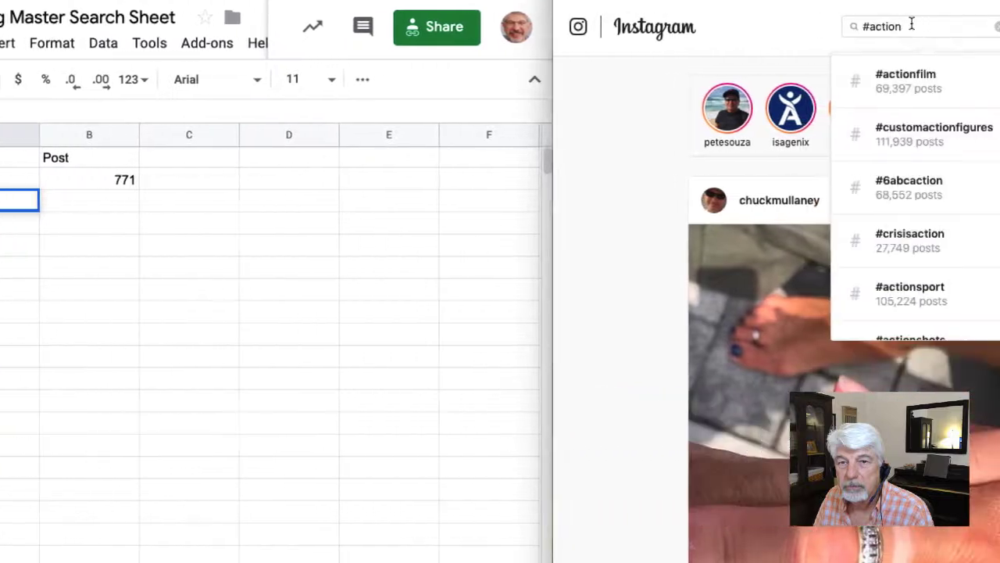
left_click_drag(913, 25, 599, 21)
type("#affiliatemarketer")
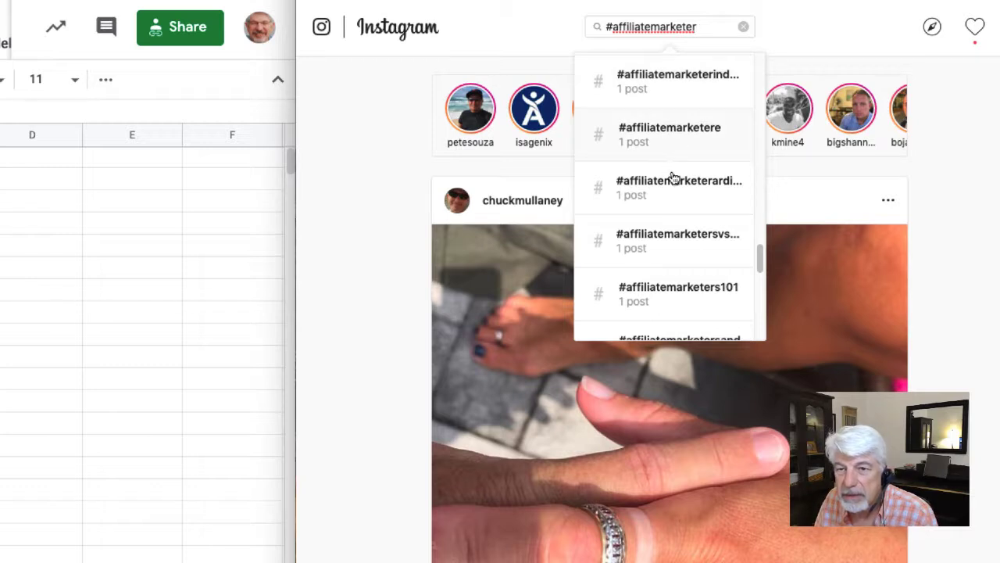
scroll(681, 250, "down", 1)
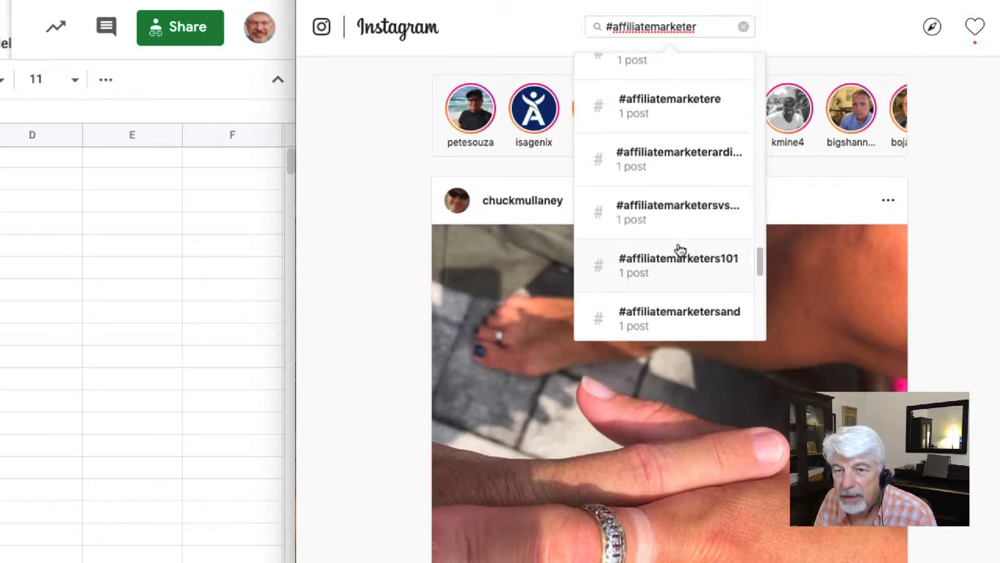
scroll(677, 250, "up", 10)
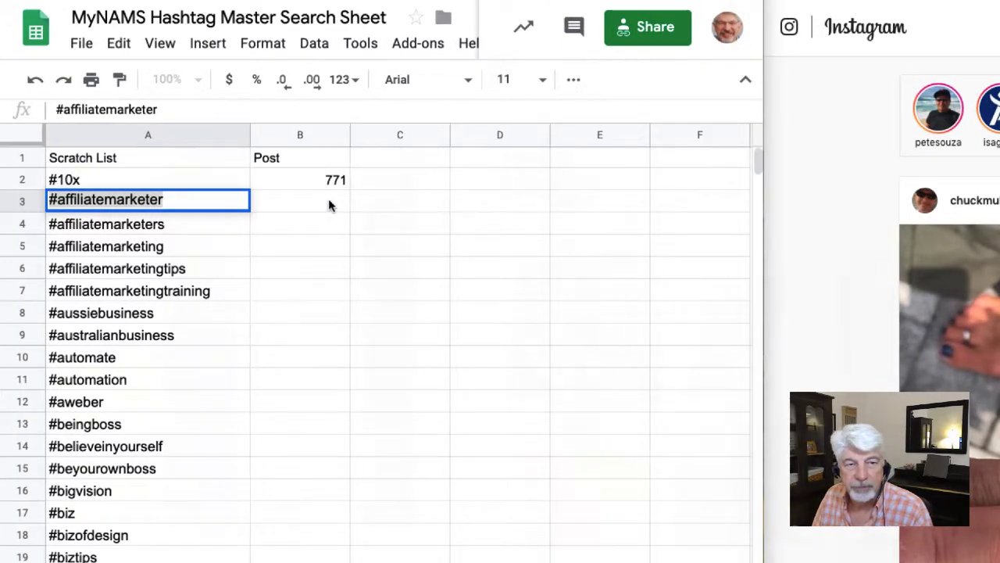
Step: Enter 74 in the Post column of the Scratch List for #affiliatemarketer
left_click(328, 202)
type("7")
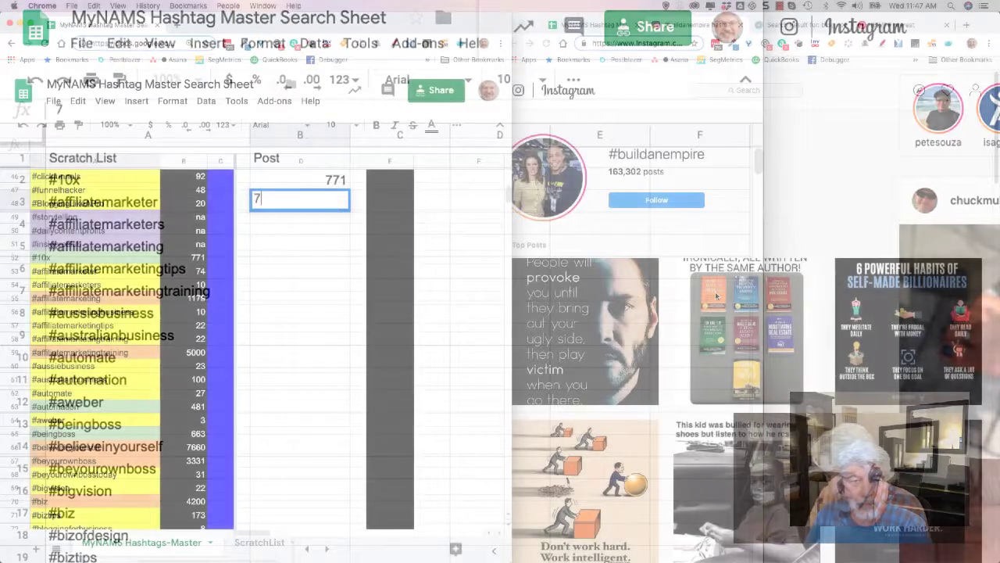
type("4")
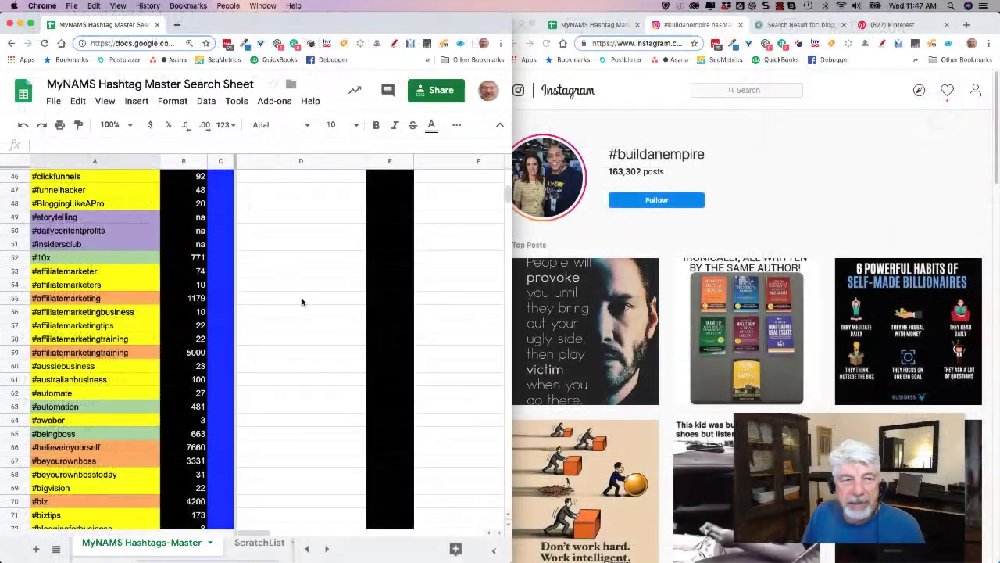
Step: Look through the colour-coded hashtags and post counts in the MyNAMS Hashtags-Master sheet, from #10x to #brandstrategy
scroll(302, 301, "up", 3)
scroll(302, 302, "down", 5)
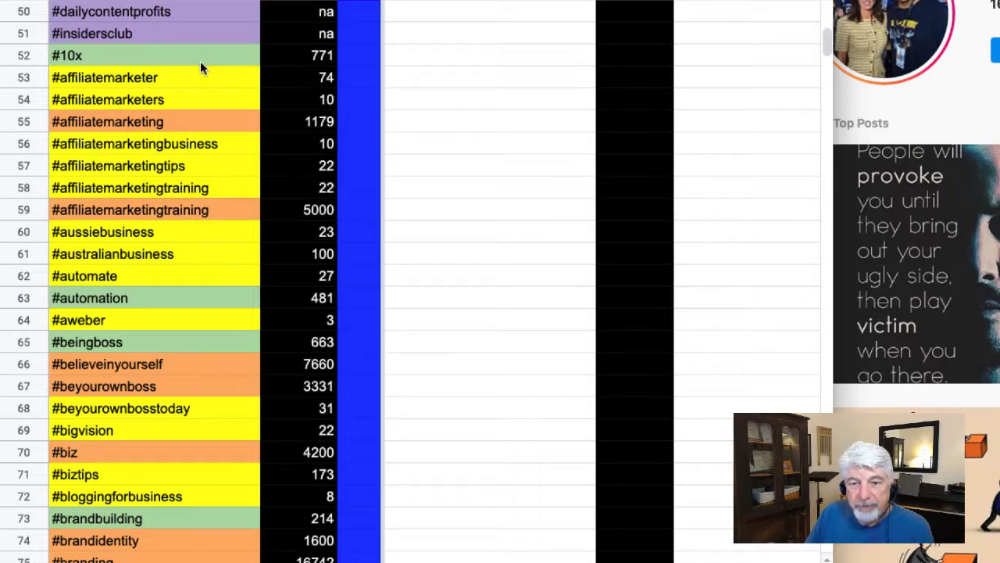
left_click(180, 58)
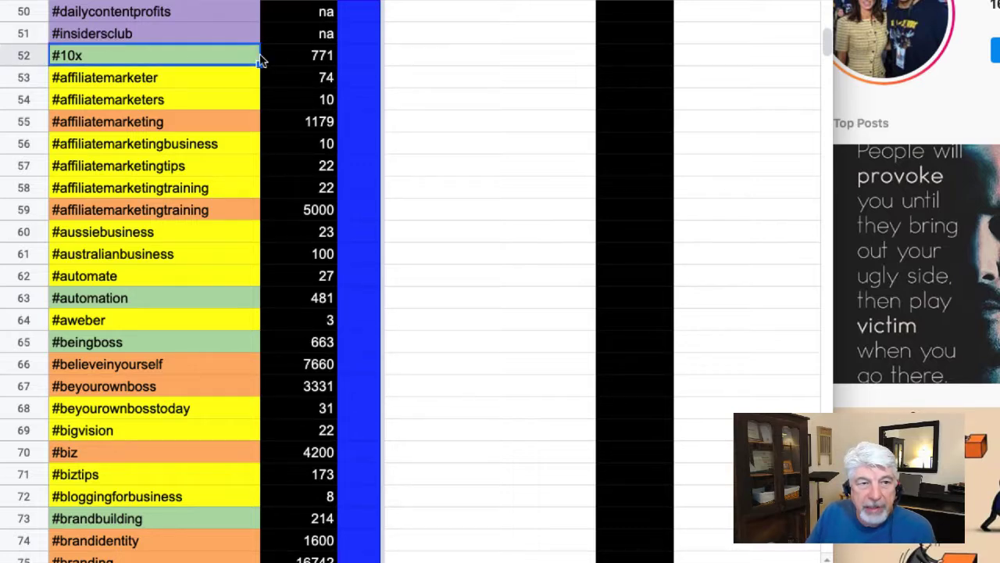
scroll(166, 106, "down", 3)
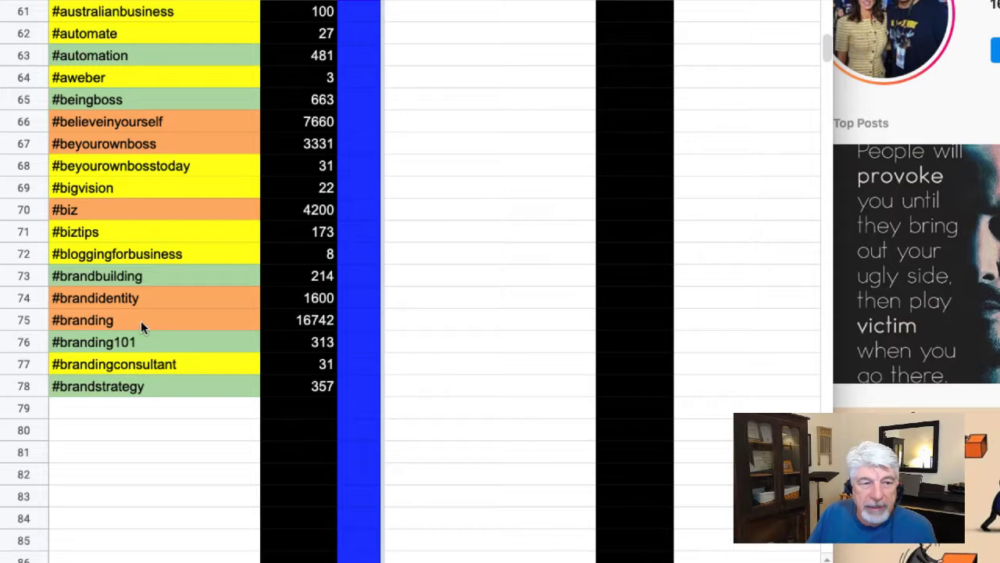
left_click(148, 367)
left_click(233, 383)
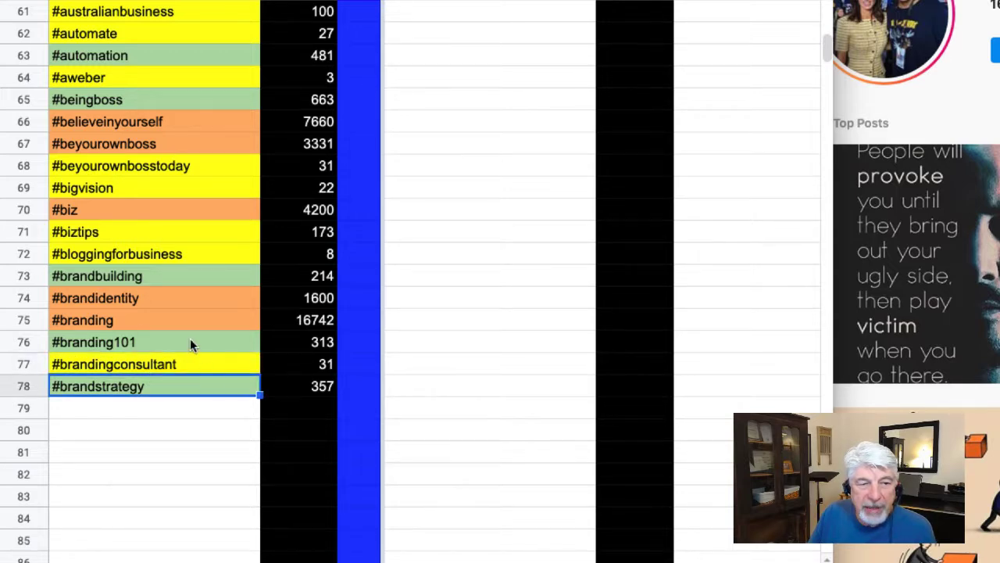
scroll(200, 329, "up", 3)
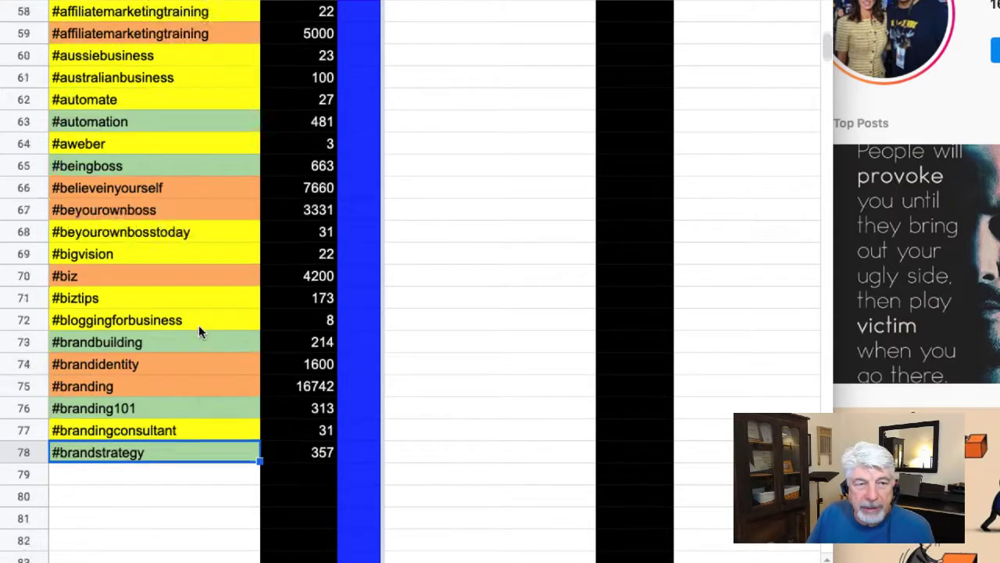
scroll(198, 324, "up", 1)
scroll(198, 320, "up", 2)
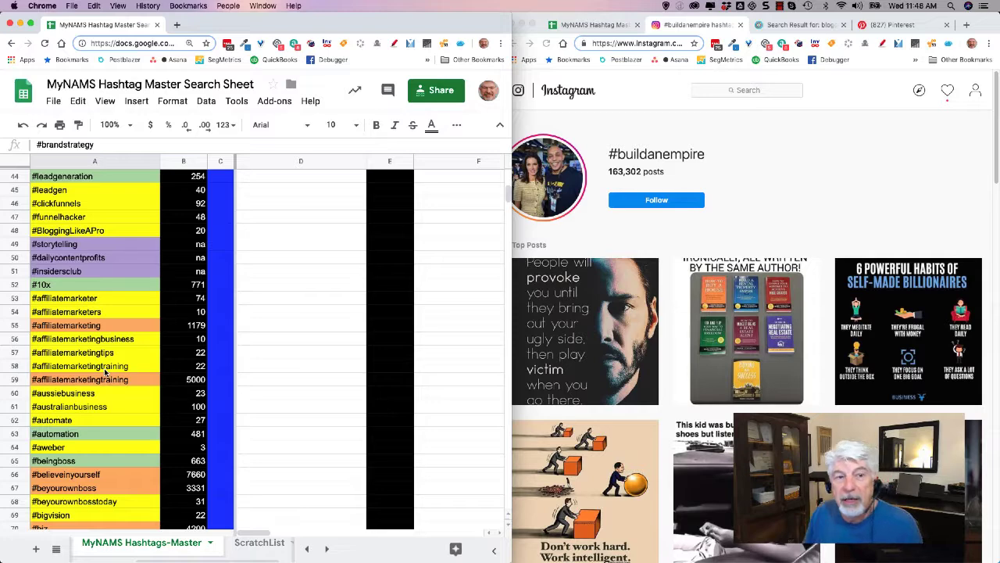
scroll(104, 373, "down", 6)
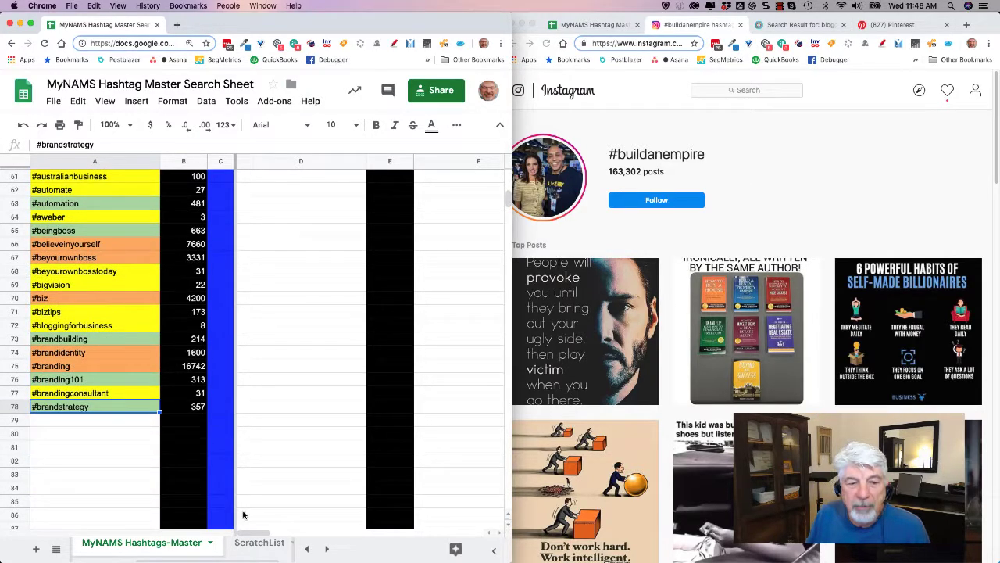
Step: Open the ScratchList sheet and compare the Post entry for #buildanempire with the count on its Instagram page
left_click(260, 541)
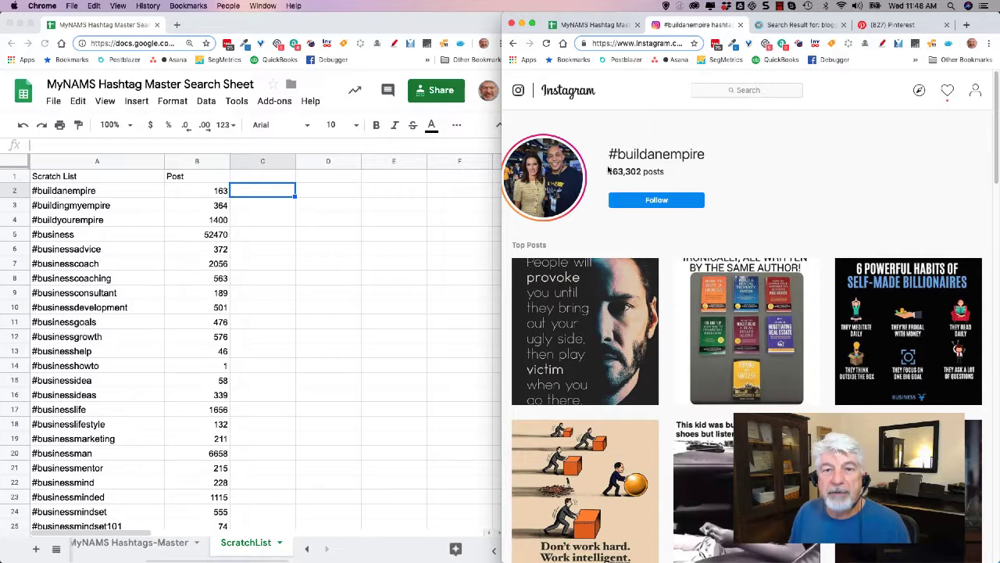
left_click(91, 265)
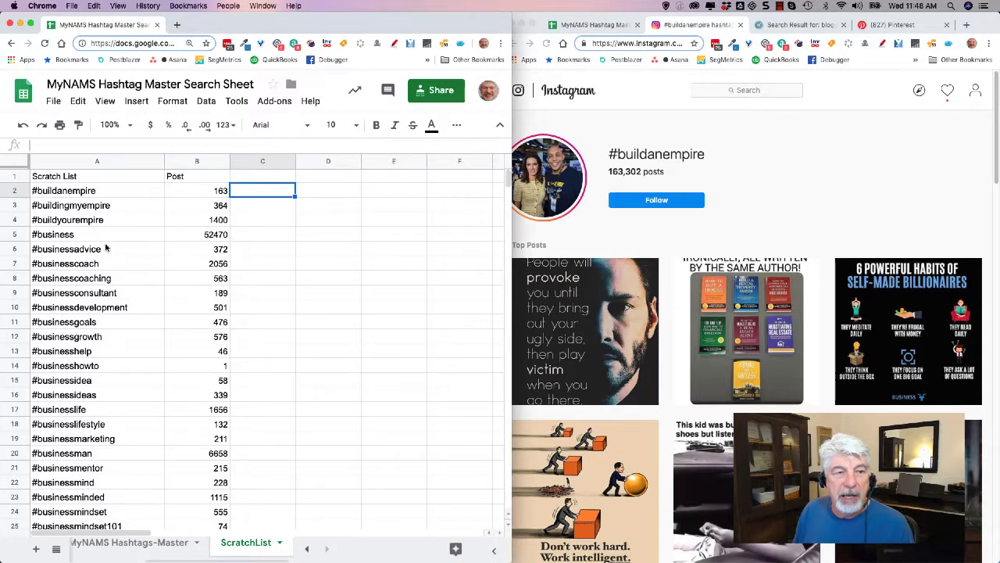
left_click(210, 237)
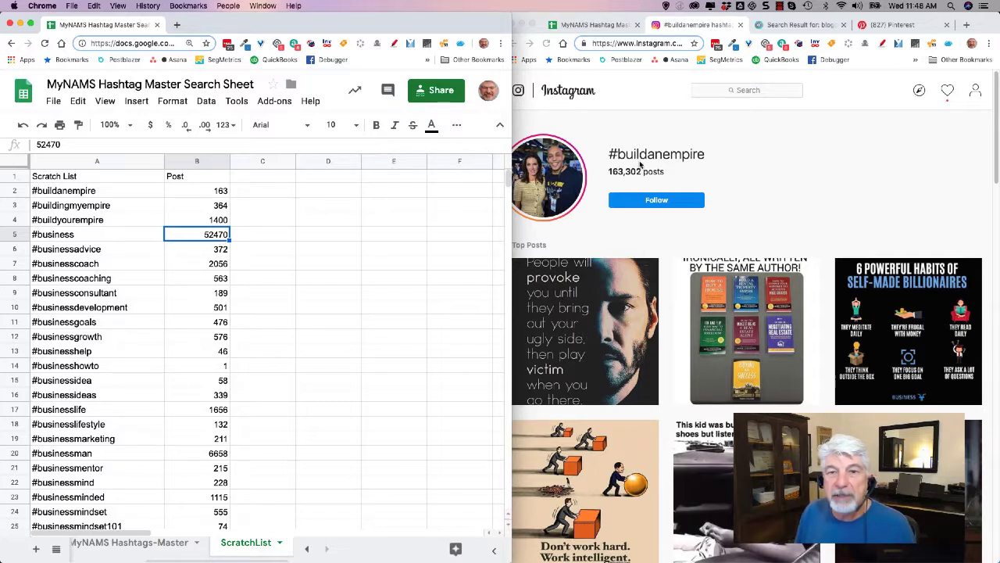
left_click(781, 174)
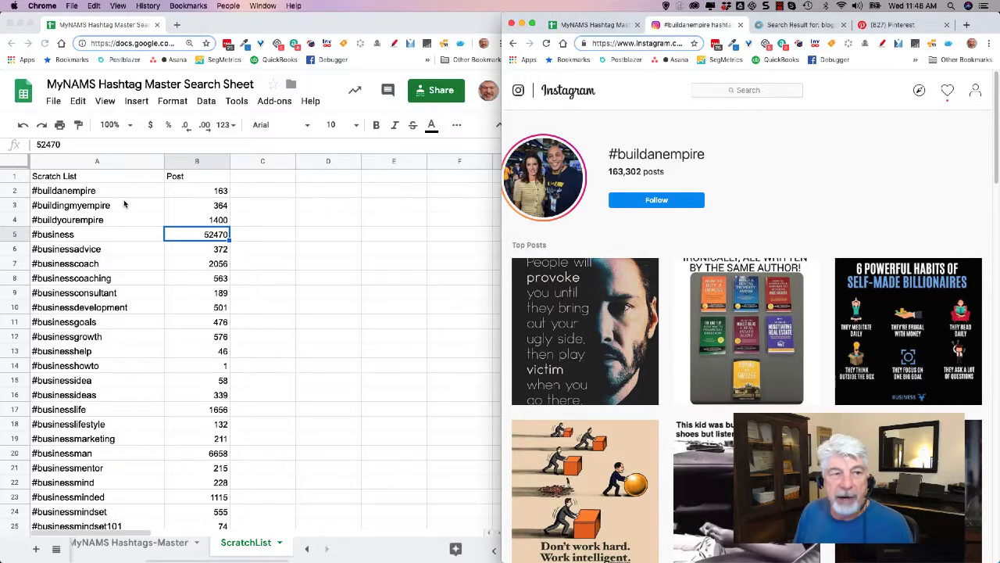
left_click(95, 197)
left_click(215, 193)
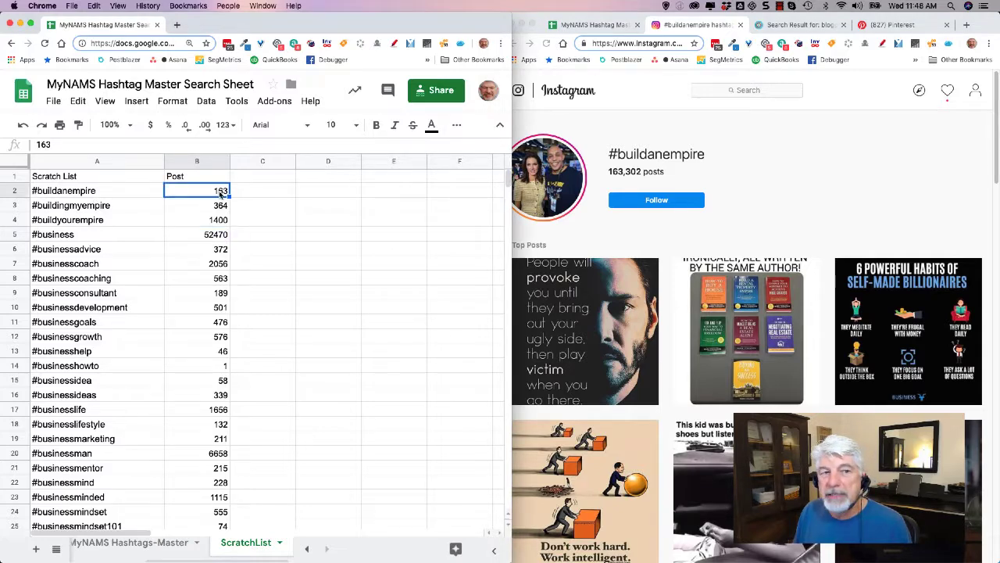
Step: Look through the top and most recent posts on Instagram's #buildanempire page, then return to its header
left_click(757, 189)
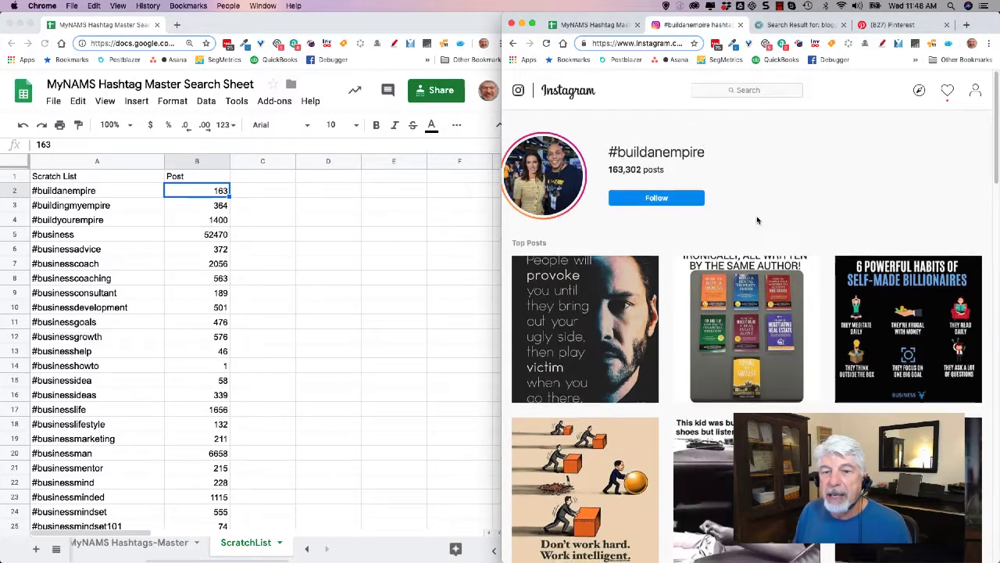
scroll(755, 219, "down", 5)
scroll(764, 249, "down", 15)
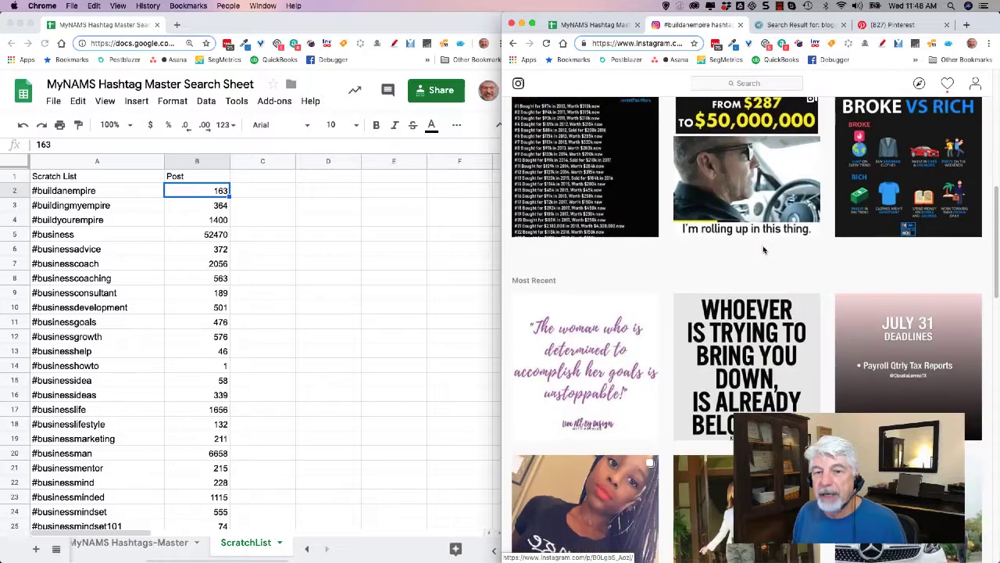
scroll(764, 256, "down", 15)
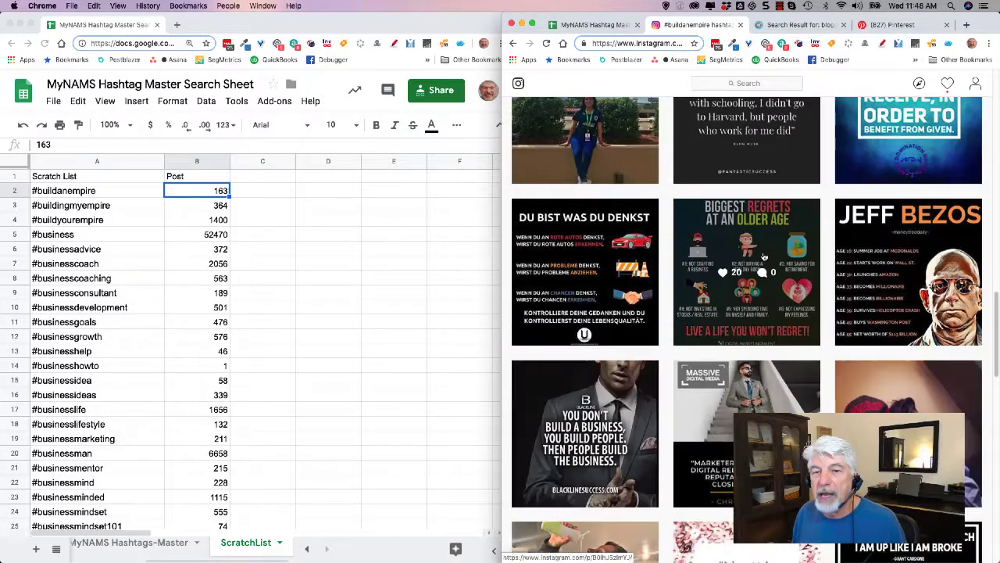
scroll(764, 258, "up", 20)
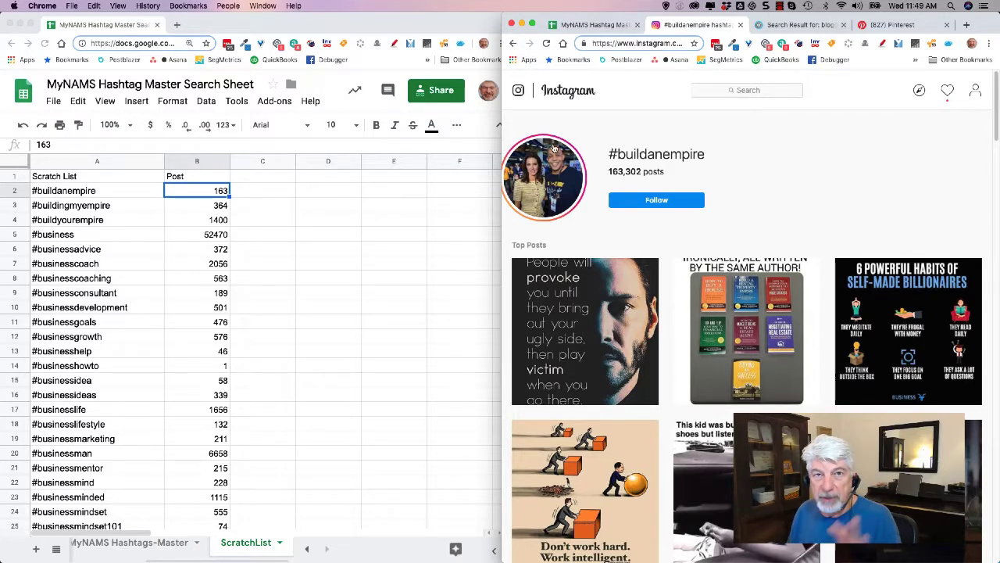
Step: Search Instagram for #business, open its hashtag page, and look through the top and most recent posts
left_click(739, 90)
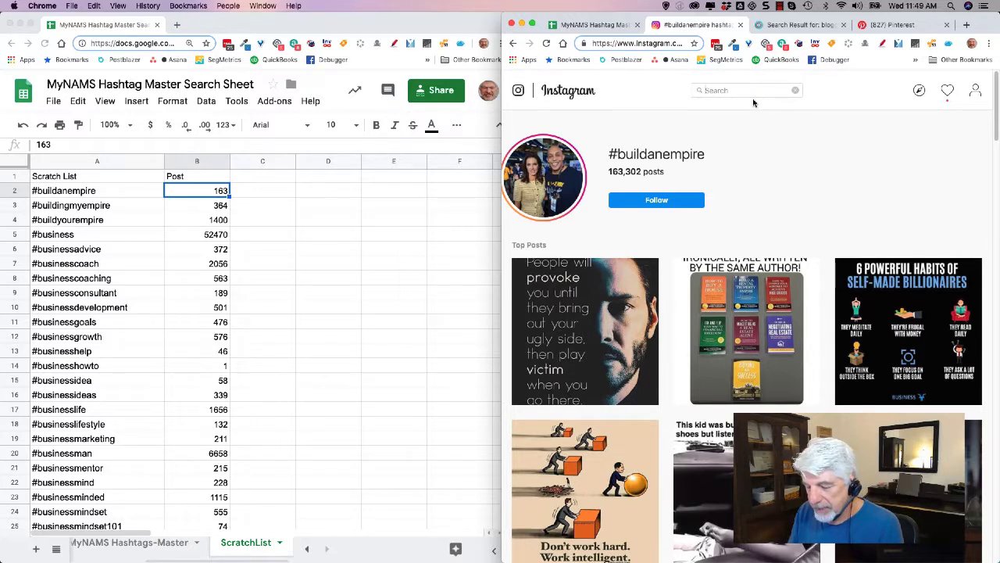
type("#business")
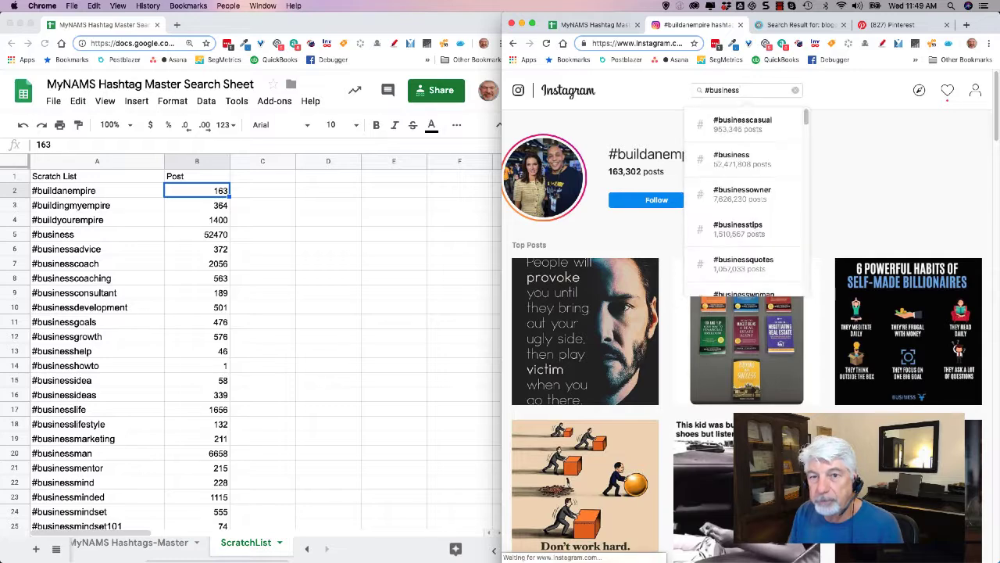
left_click(739, 158)
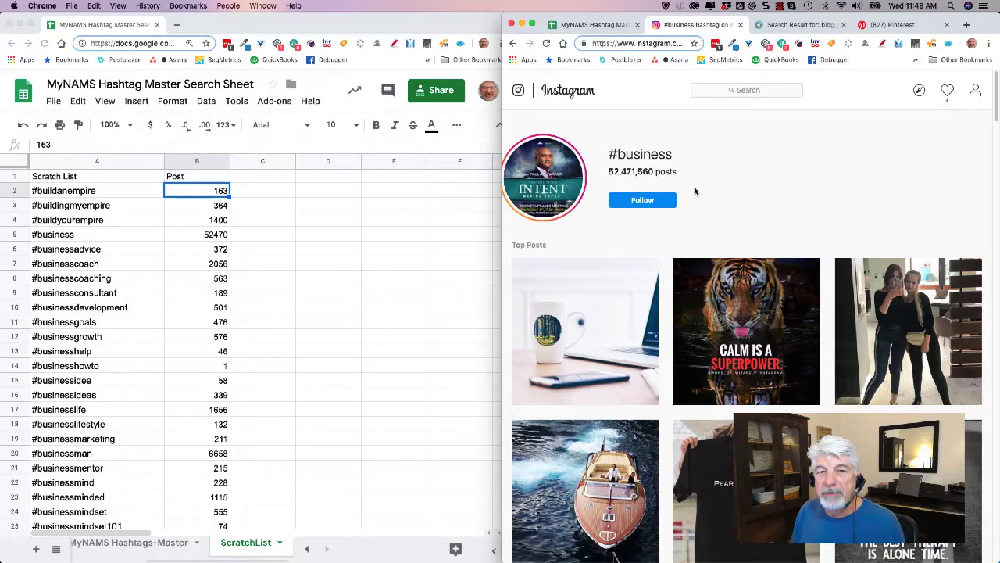
scroll(792, 281, "down", 1)
scroll(793, 282, "down", 10)
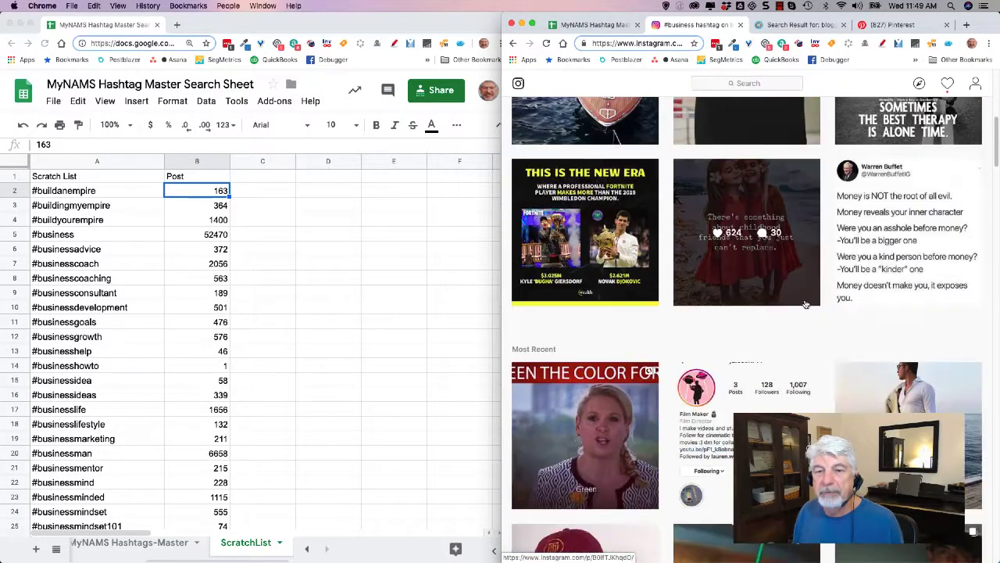
scroll(806, 306, "down", 10)
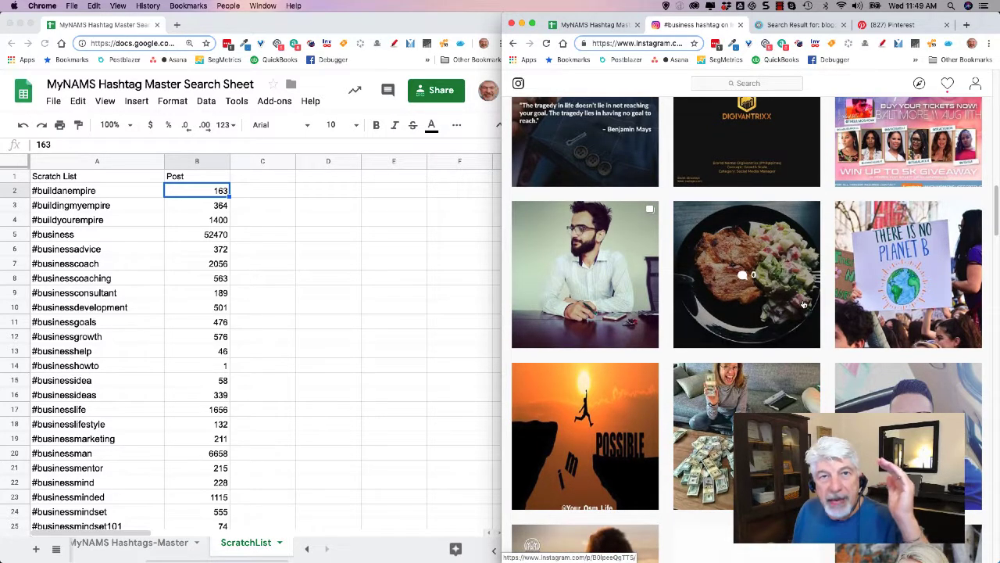
scroll(806, 311, "up", 20)
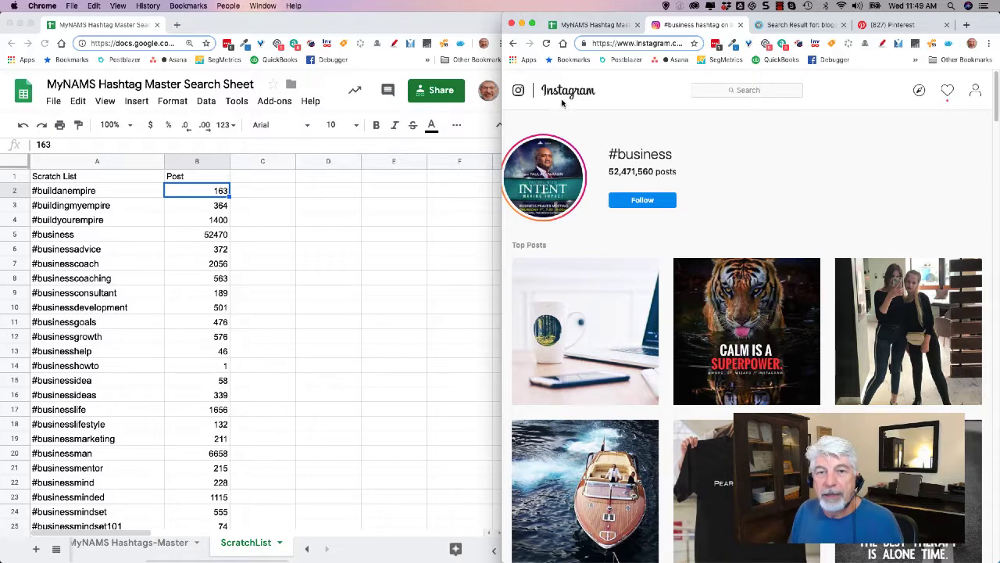
Step: Search Instagram for #businessbabes and open its hashtag page
left_click(712, 90)
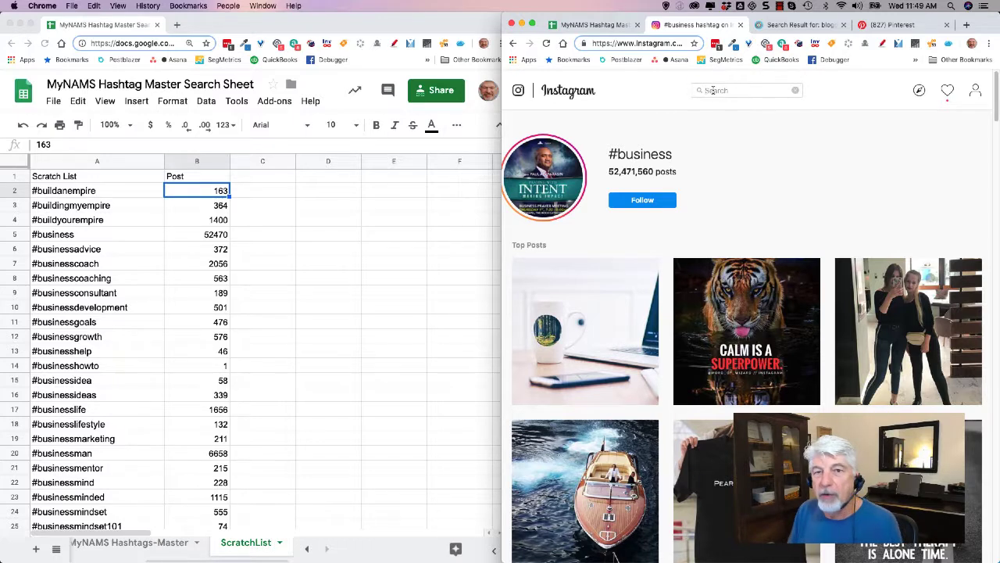
type("#bu")
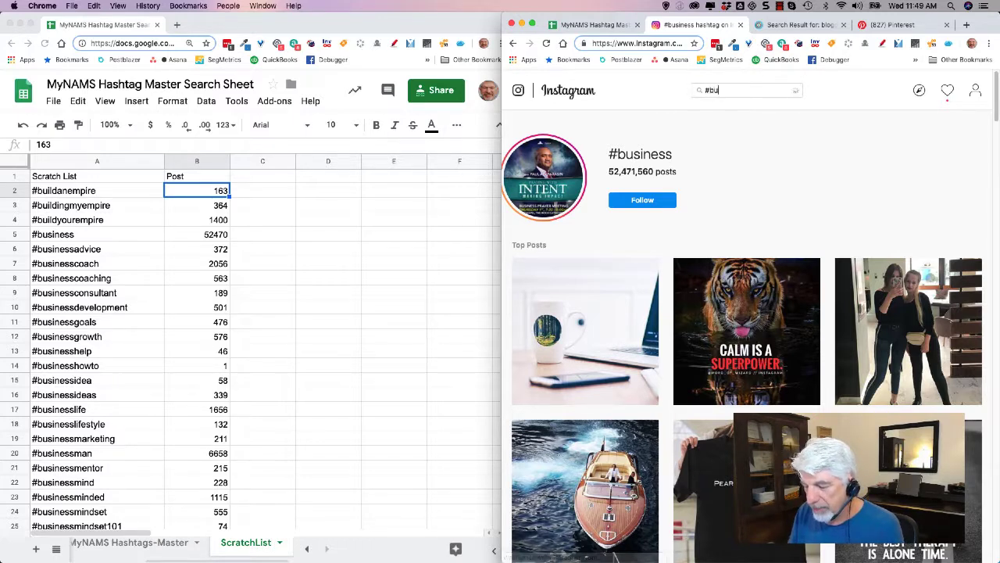
type("sinessbab")
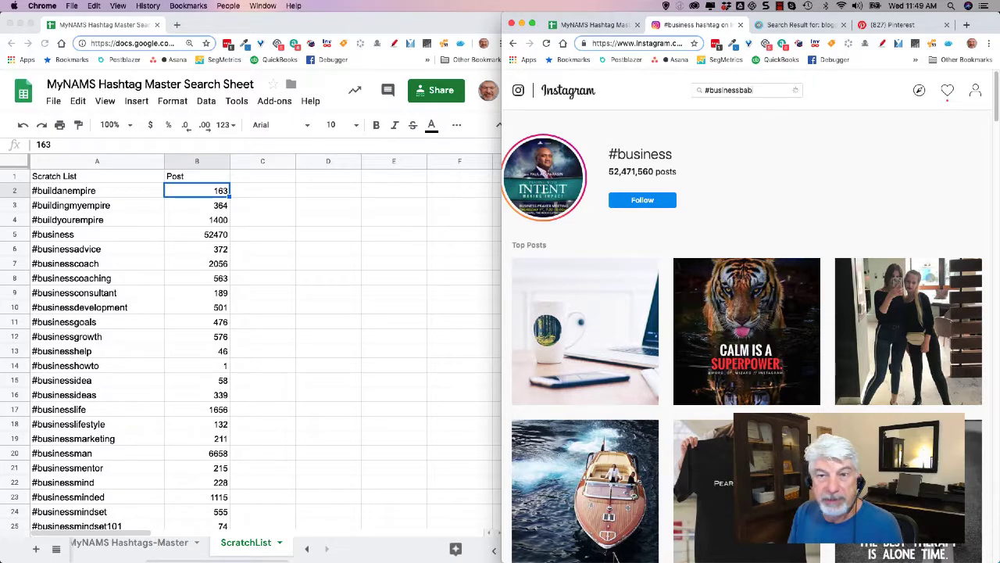
type("es")
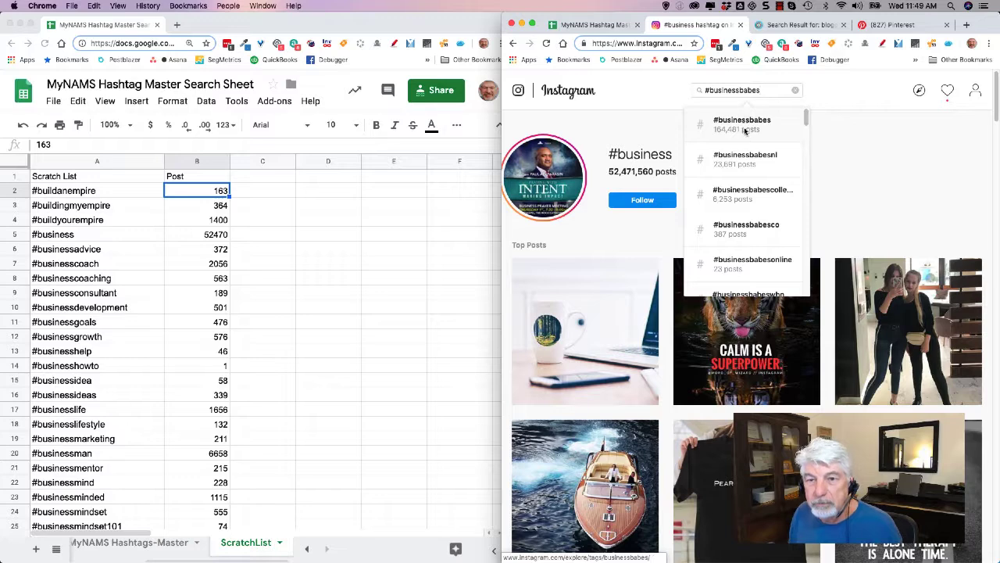
left_click(745, 132)
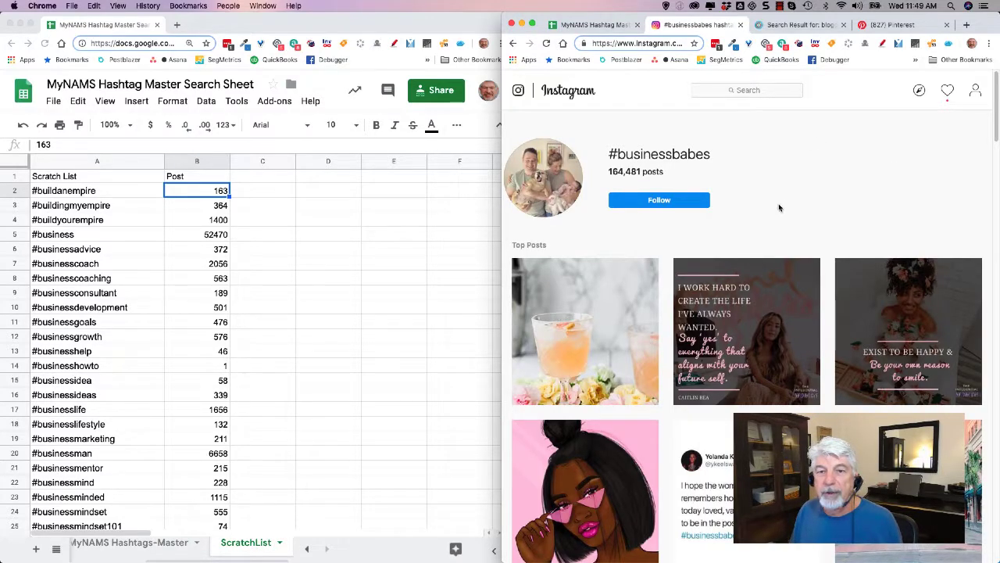
Step: Examine the top and most recent posts on the #businessbabes page to judge what content the hashtag attracts
scroll(742, 329, "down", 1)
scroll(735, 372, "down", 5)
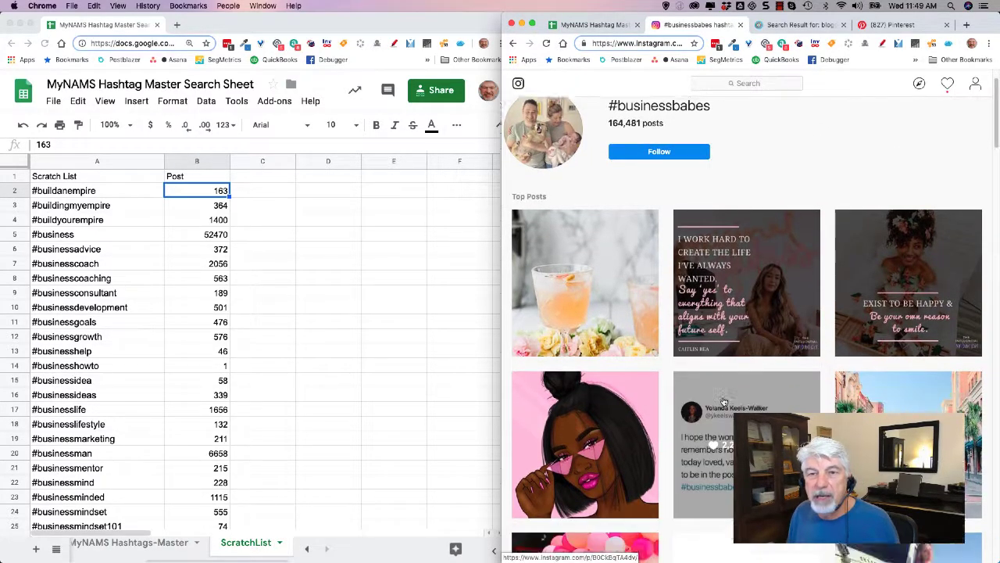
scroll(730, 405, "down", 10)
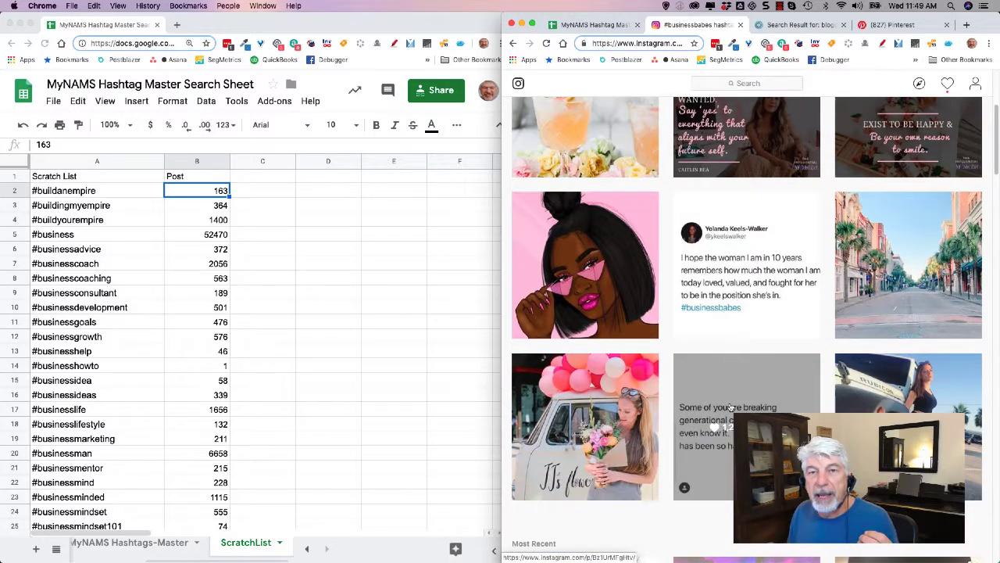
scroll(724, 421, "down", 2)
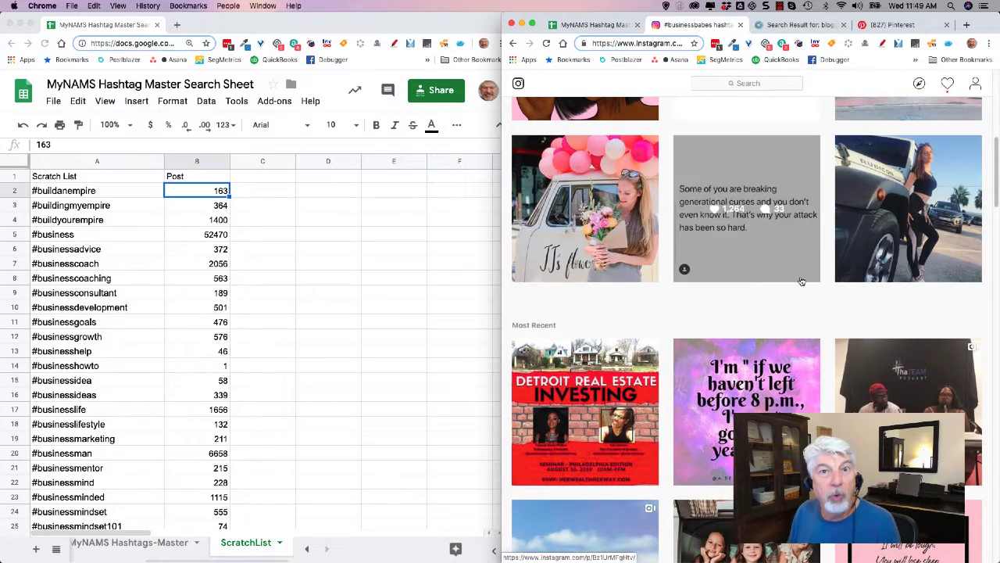
scroll(637, 352, "down", 7)
scroll(637, 351, "down", 2)
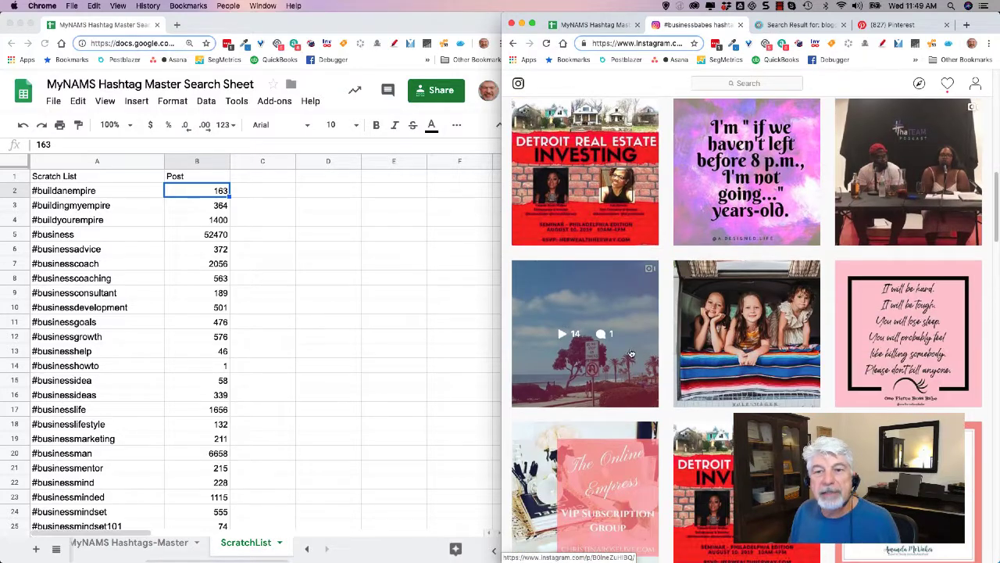
scroll(630, 354, "down", 10)
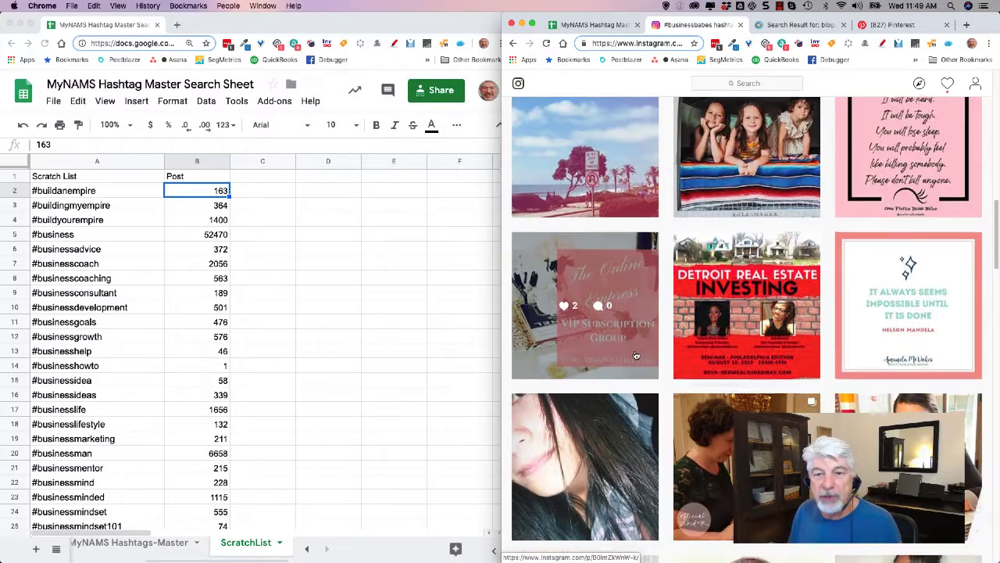
scroll(636, 355, "down", 8)
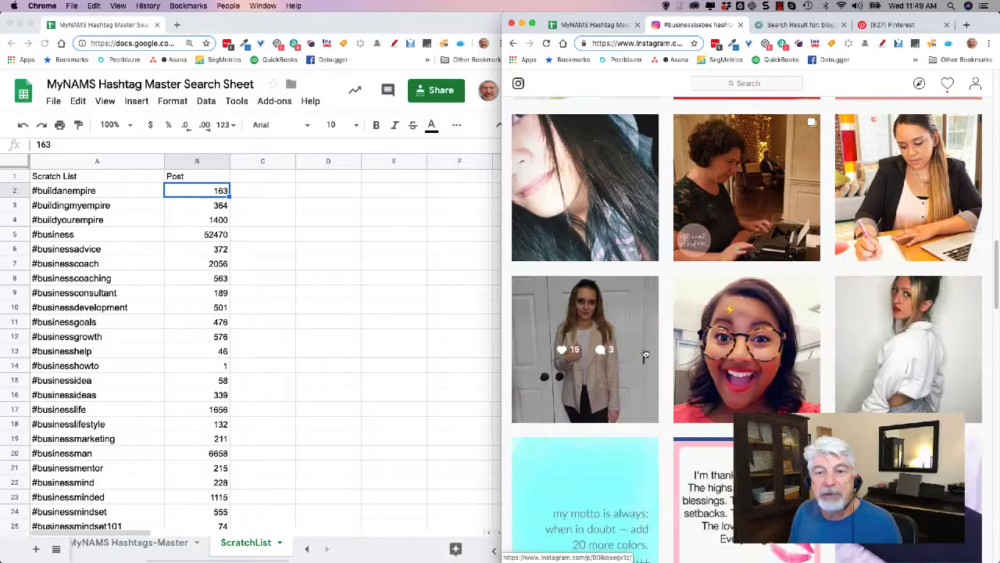
scroll(659, 347, "down", 7)
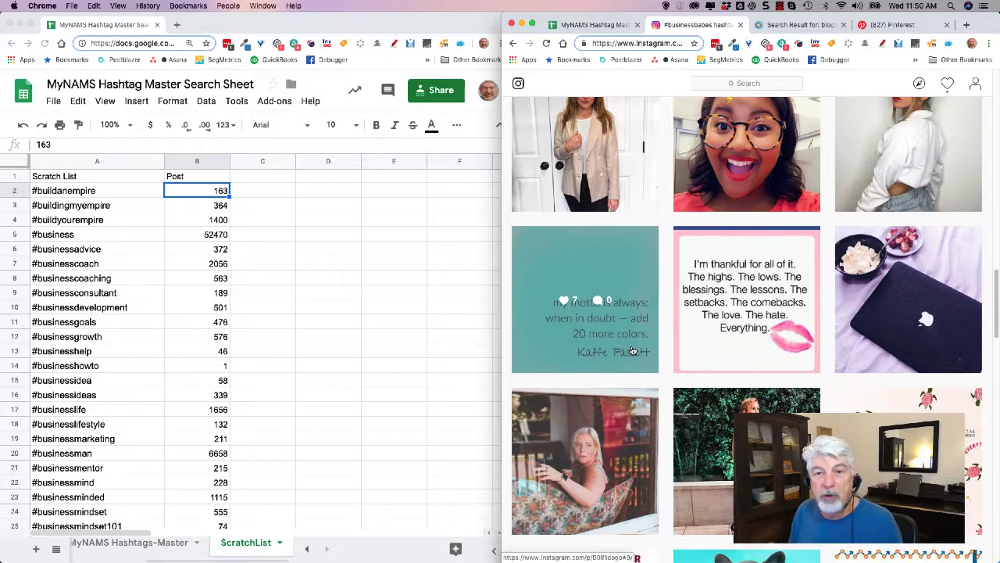
scroll(633, 352, "up", 20)
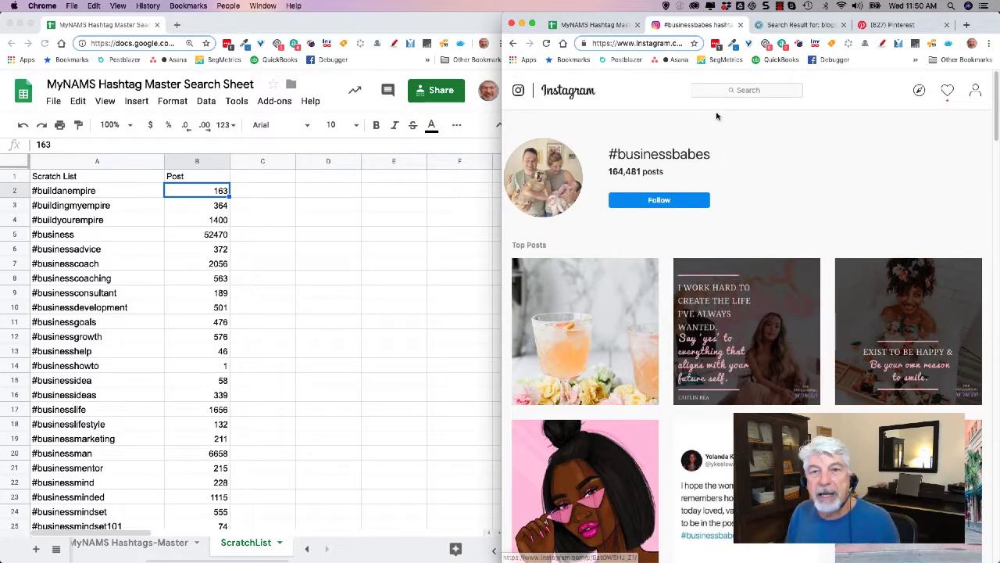
Step: Copy #businesscoach from the Scratch List, search Instagram for it, and open its hashtag page
left_click(706, 91)
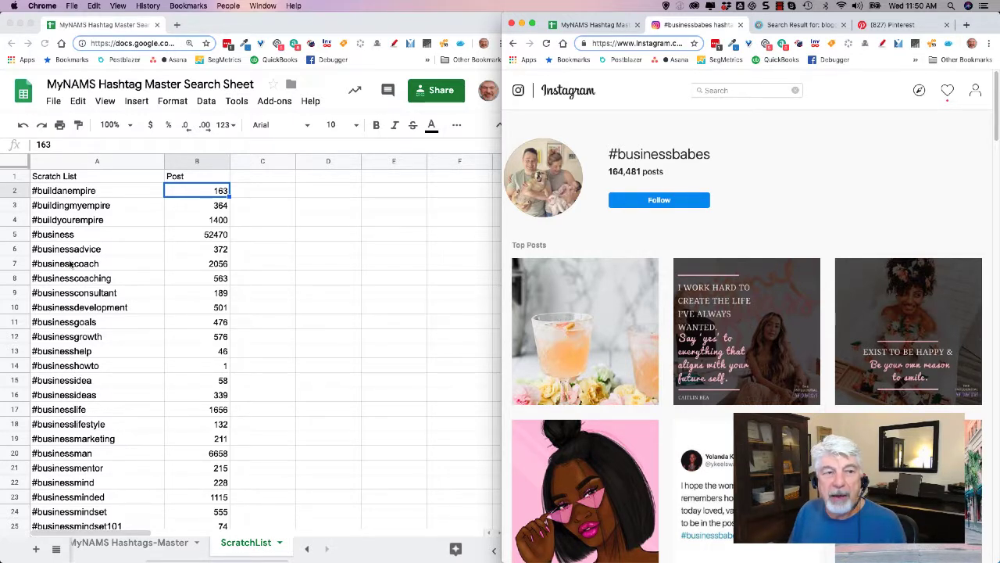
left_click(110, 269)
left_click(106, 265)
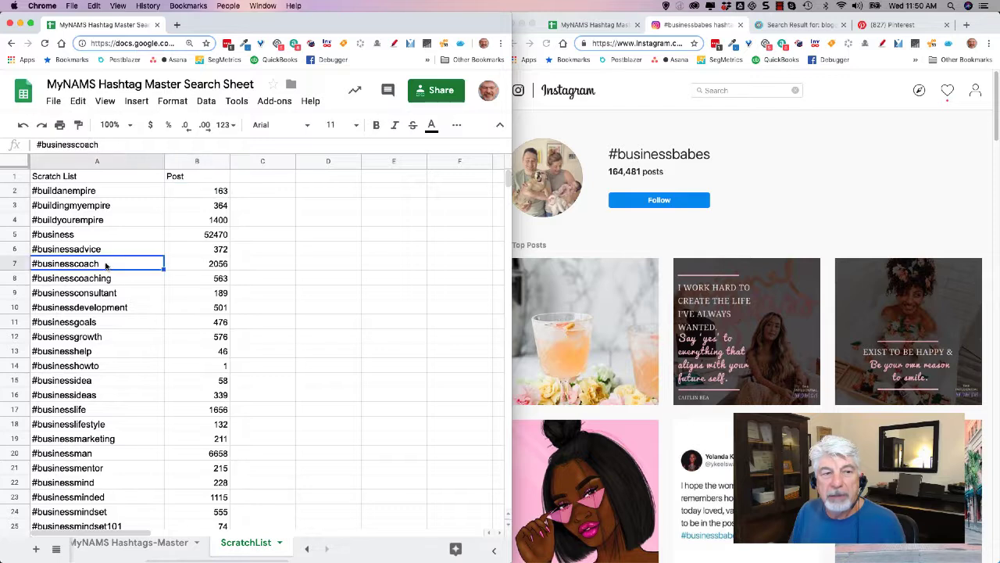
double_click(58, 265)
left_click_drag(104, 264, 26, 265)
key("super+c")
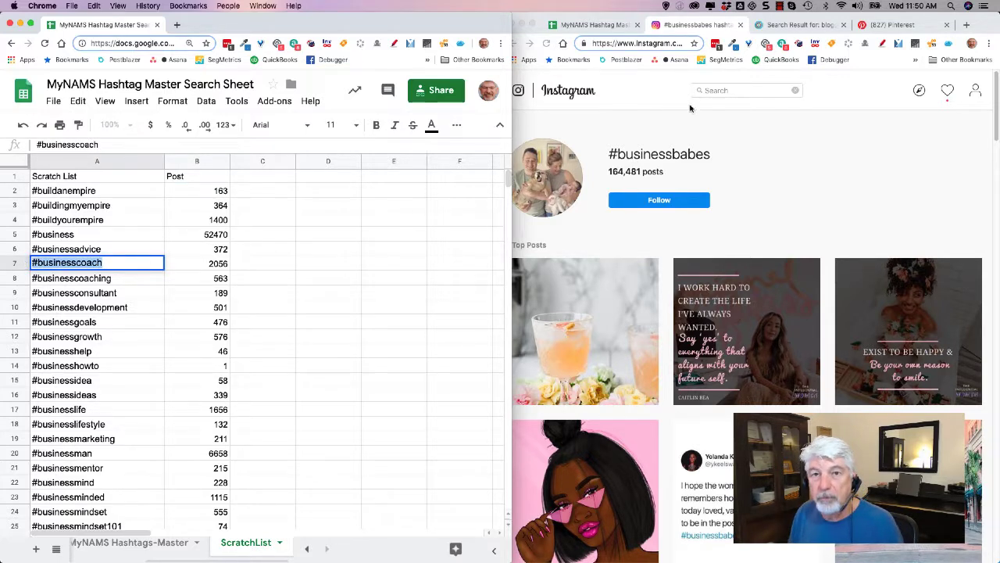
left_click(715, 92)
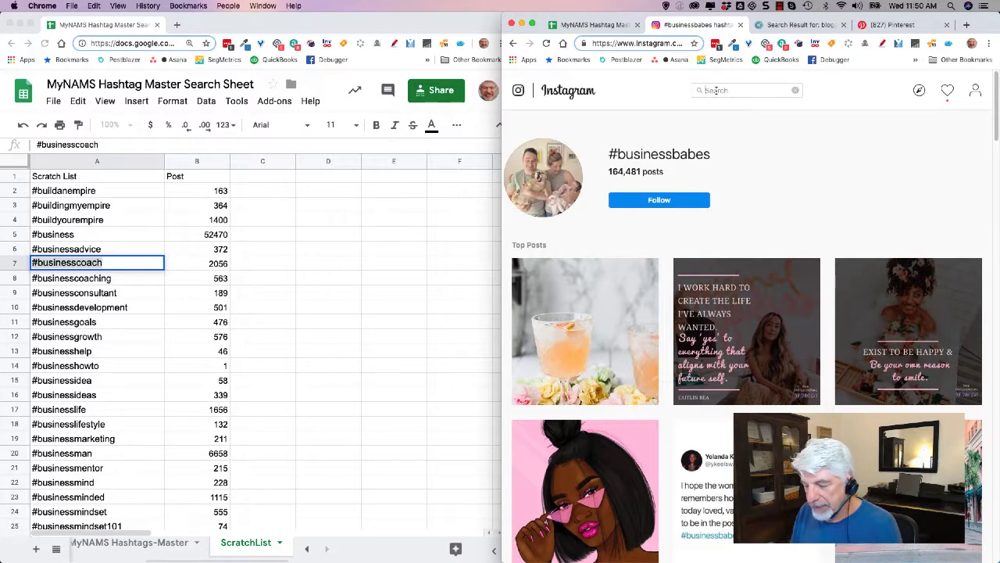
key("super+v")
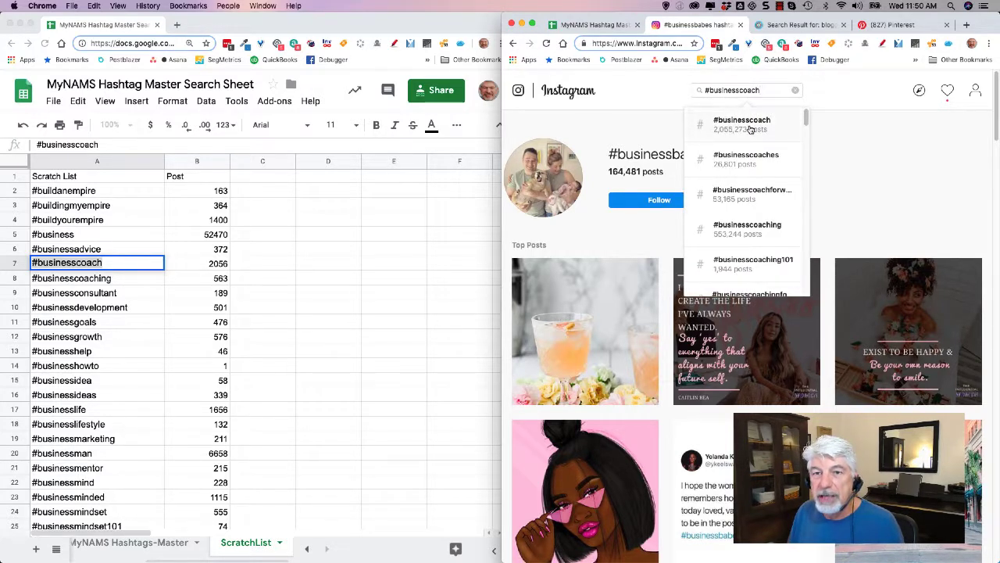
left_click(750, 129)
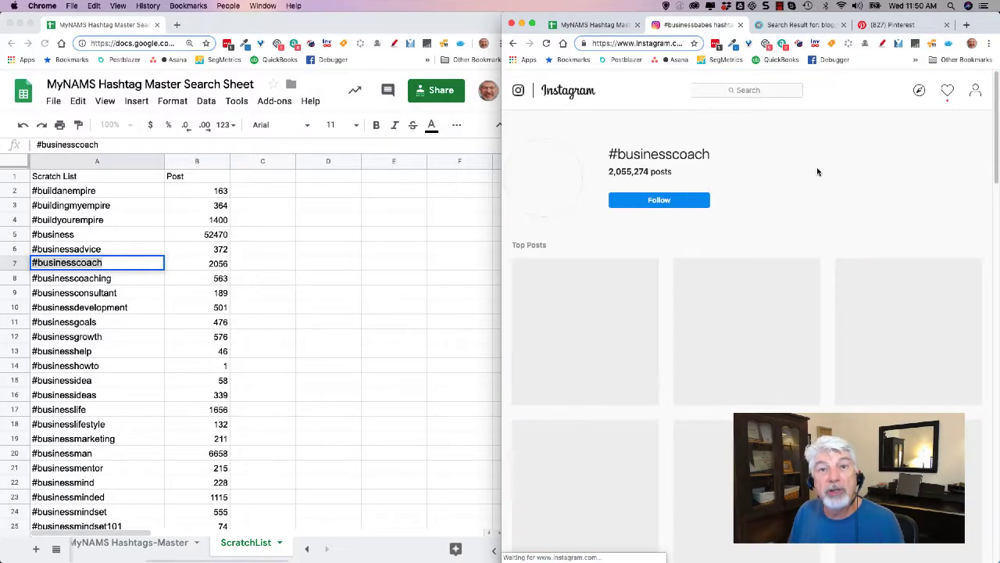
Step: Look through the top and most recent posts on the #businesscoach page and return to its header
scroll(781, 234, "down", 4)
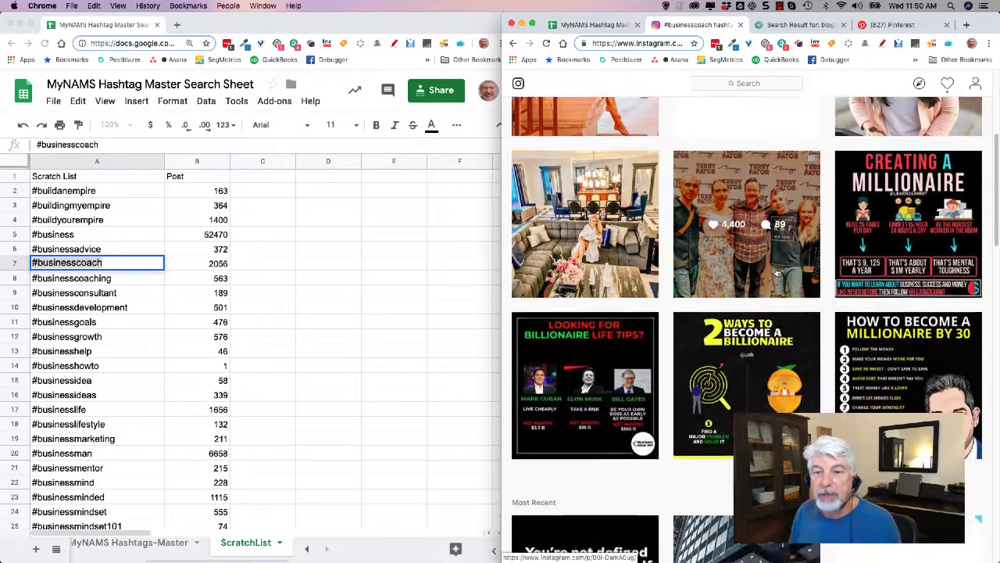
scroll(778, 272, "down", 8)
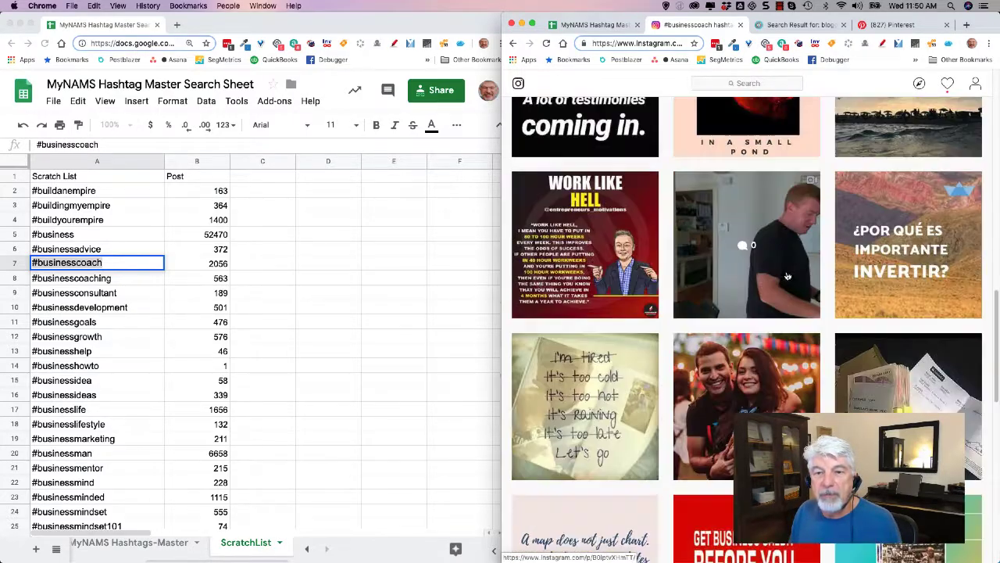
scroll(787, 276, "down", 10)
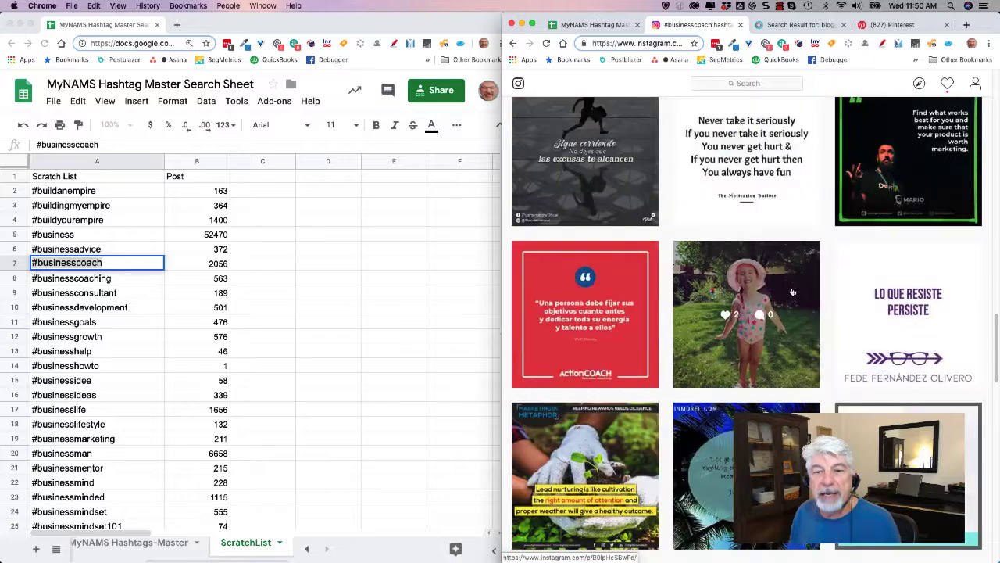
scroll(791, 291, "up", 20)
Step: Return to the ScratchList sheet and look through the hashtags and Post entries from #buildanempire to #businesstips
left_click(404, 258)
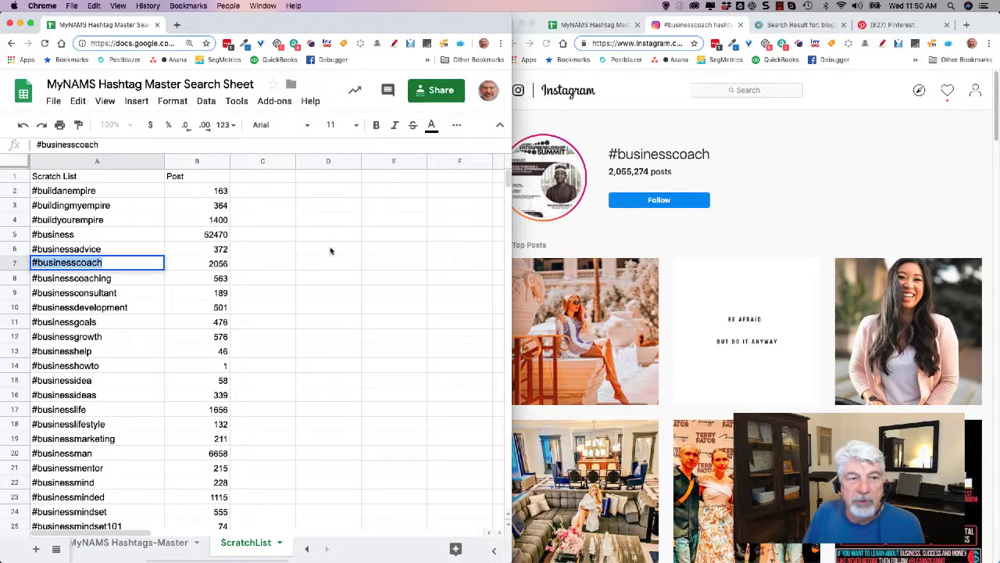
left_click(83, 194)
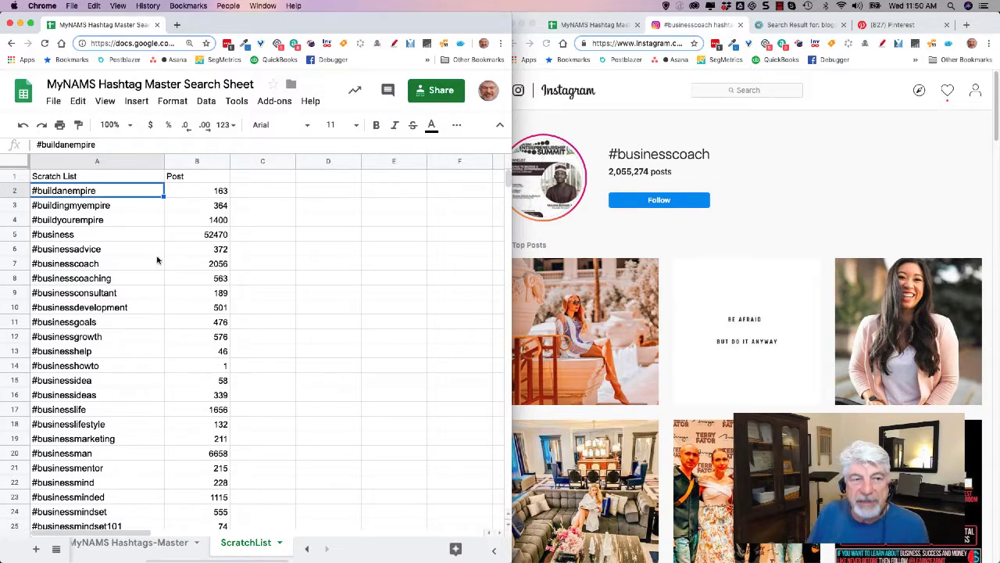
scroll(157, 259, "down", 8)
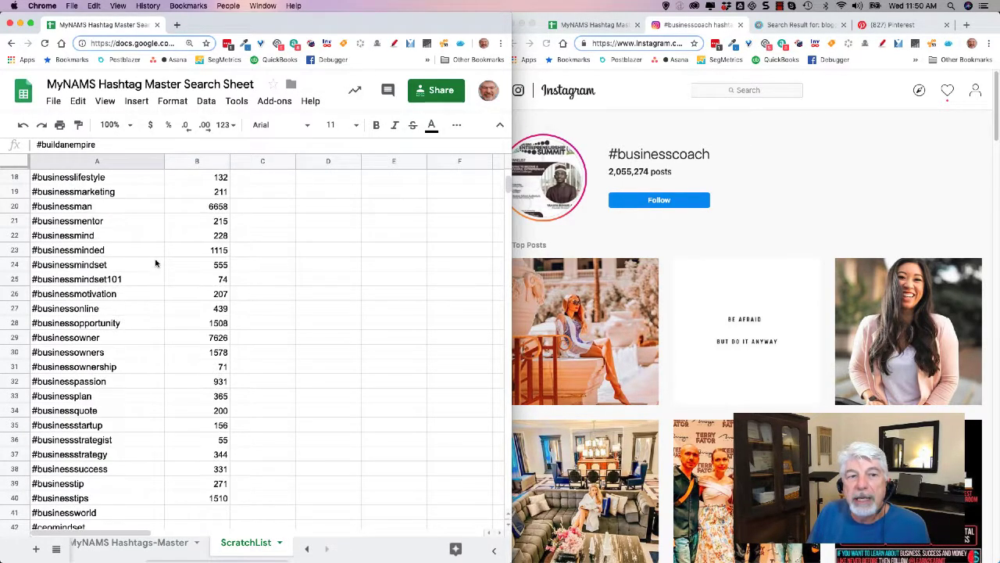
Step: Copy the ScratchList hashtags and their Post values from #buildanempire through #businesstips, cells A2 to B40
scroll(155, 263, "down", 2)
scroll(155, 264, "up", 10)
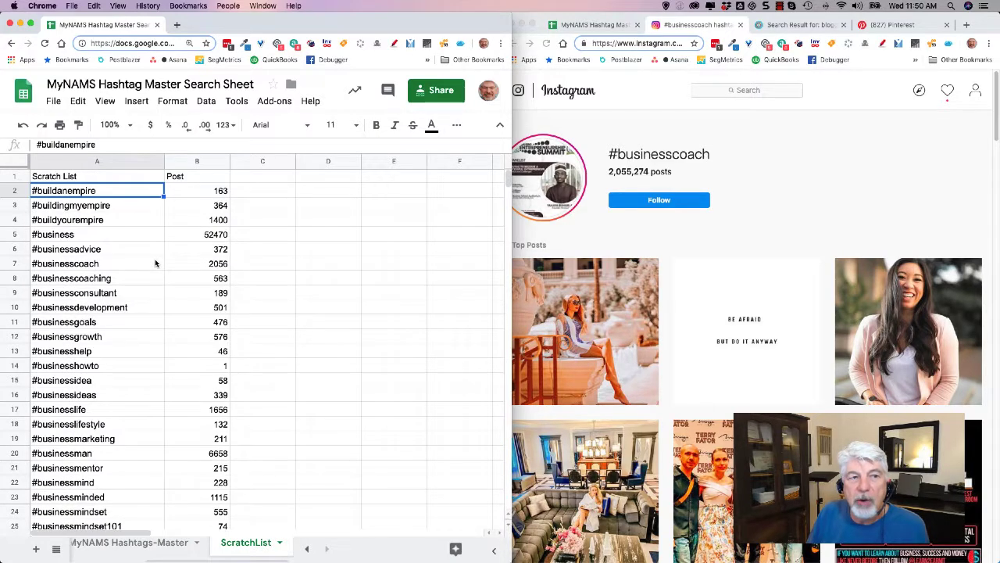
scroll(237, 352, "down", 13)
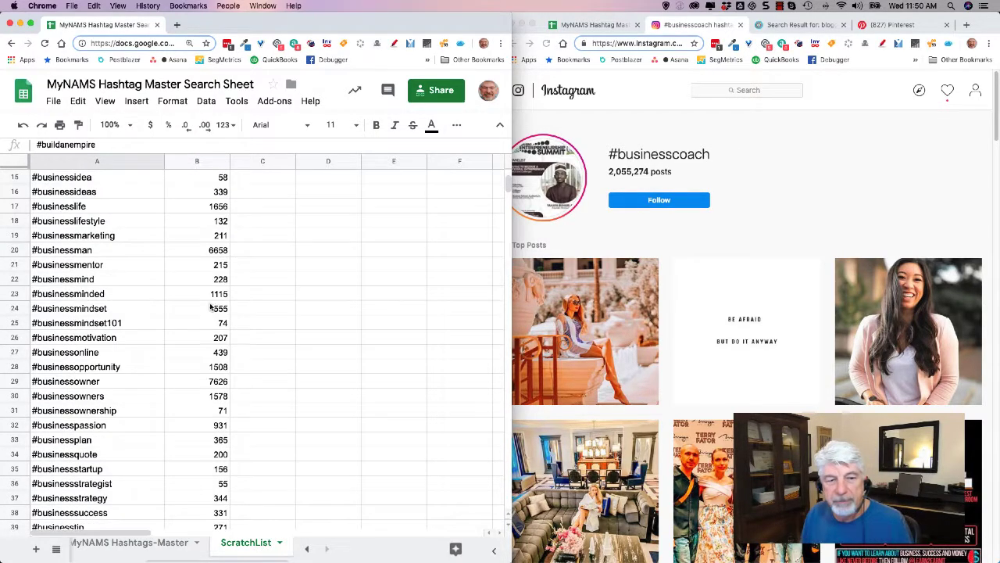
left_click(223, 353, "shift")
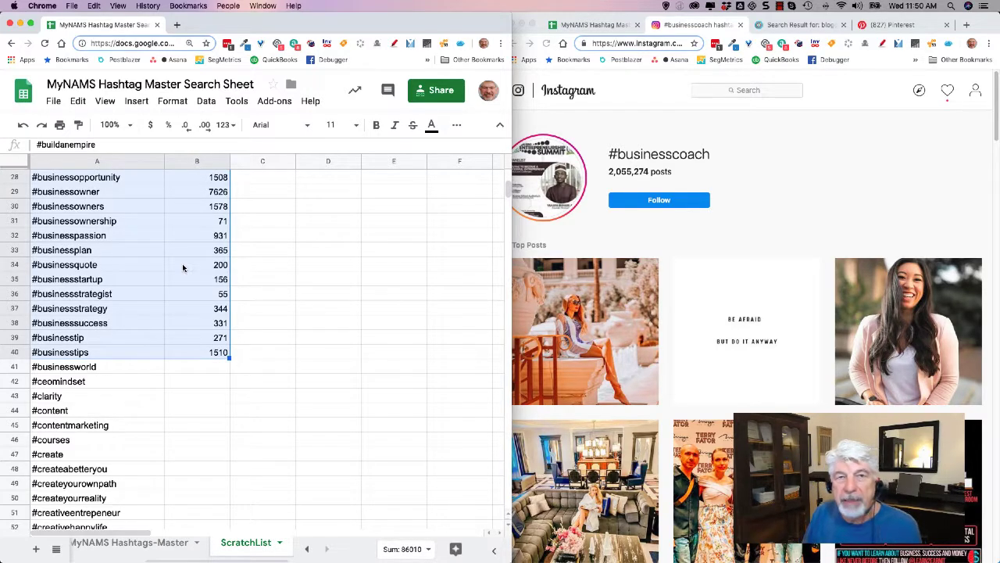
key("super+c")
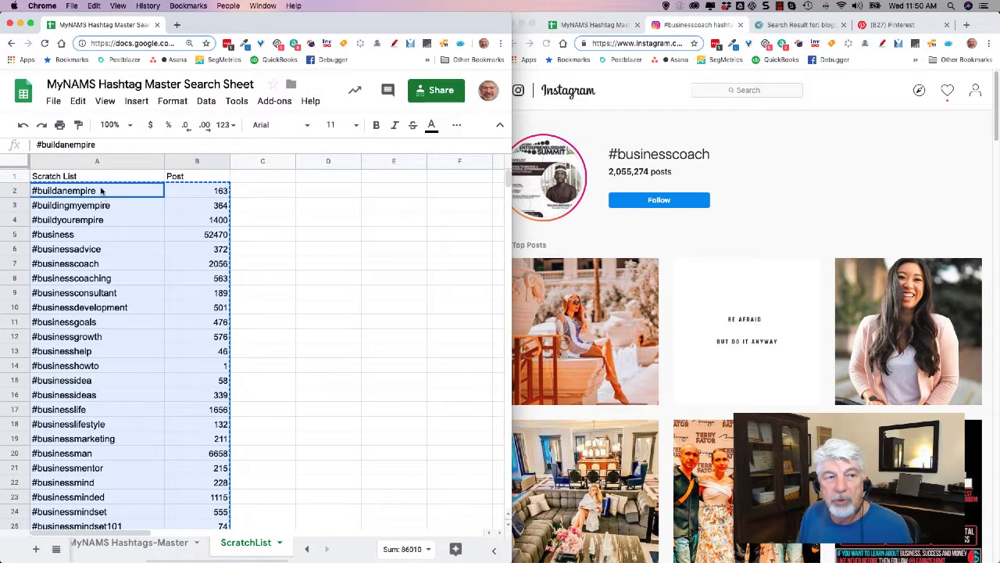
Step: Paste the copied hashtags and post counts into the MyNAMS Hashtags-Master sheet directly below #brandstrategy, starting at row 79, and review the pasted rows
left_click(143, 543)
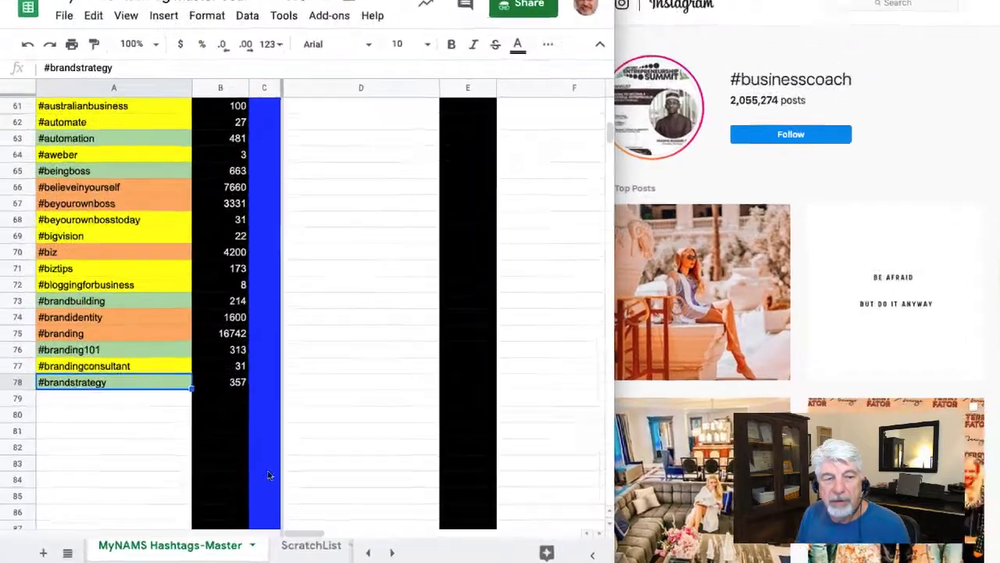
left_click(124, 402)
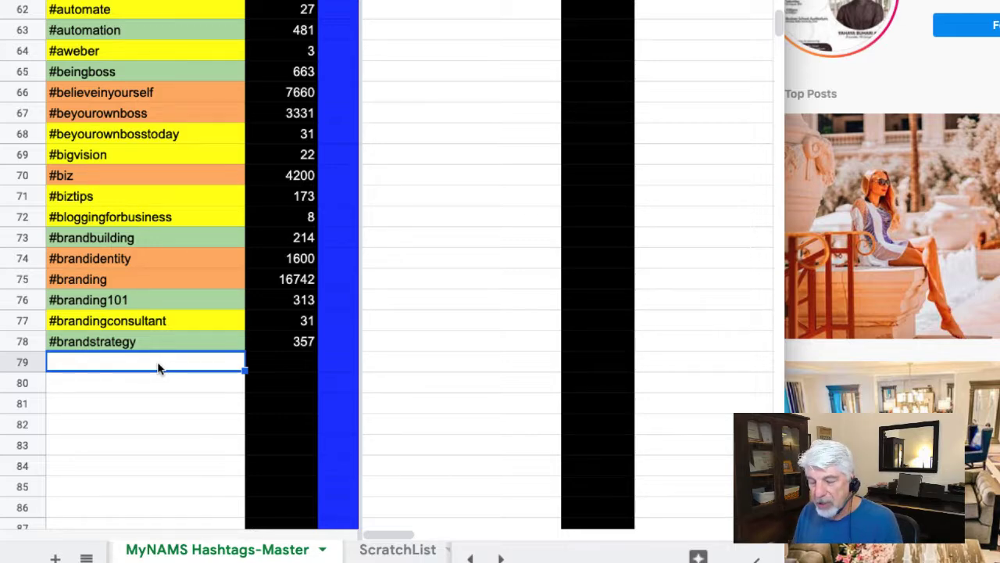
key("ctrl+v")
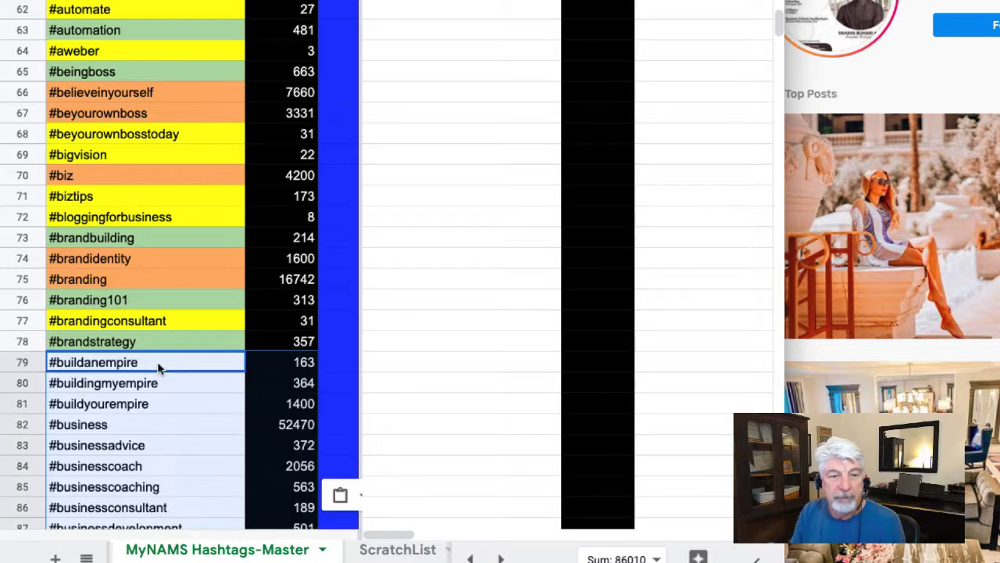
scroll(155, 334, "down", 4)
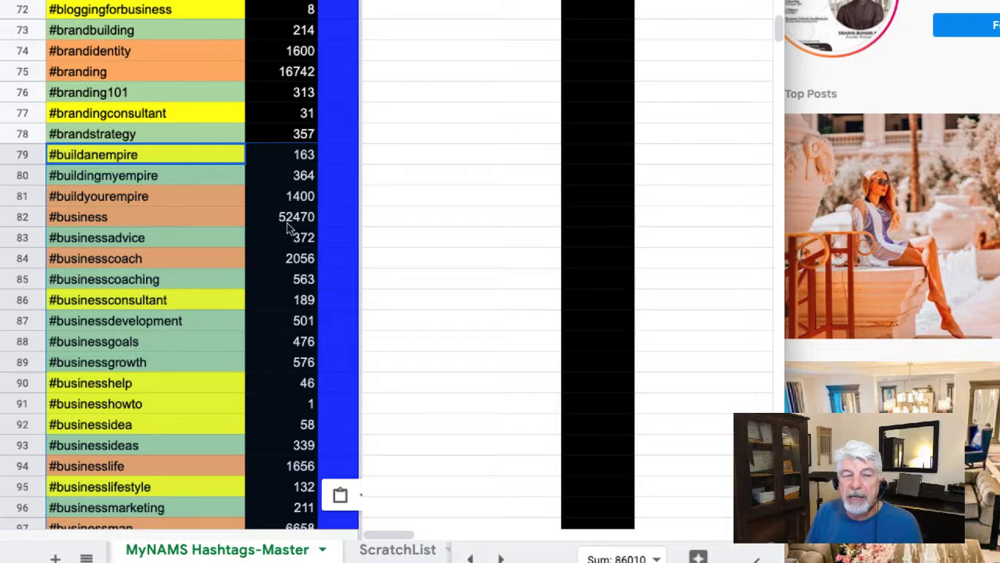
scroll(281, 332, "down", 7)
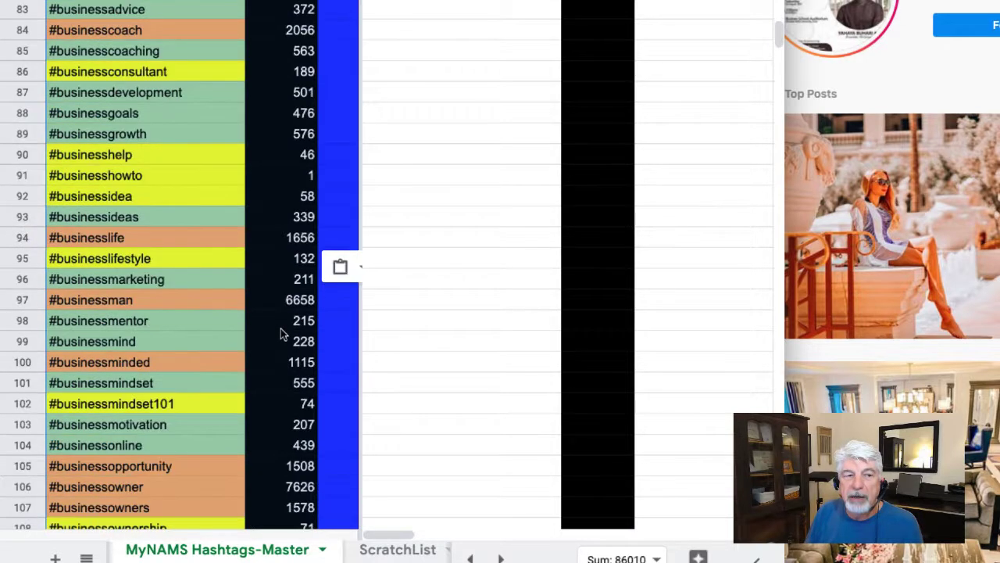
scroll(281, 336, "down", 3)
left_click(188, 360)
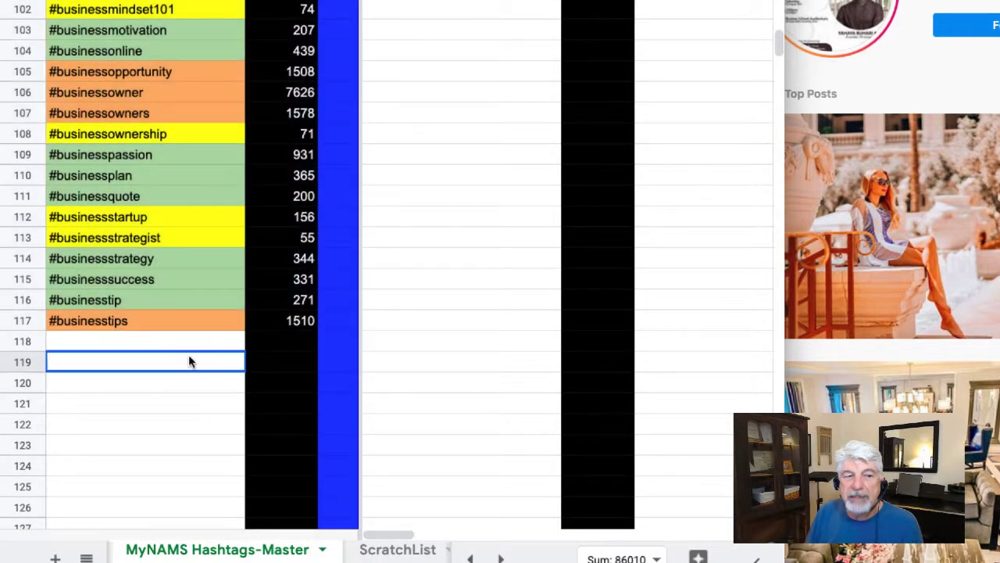
Step: Return to the head of the master list and widen the spreadsheet window to show more of the topic lists
scroll(187, 314, "up", 20)
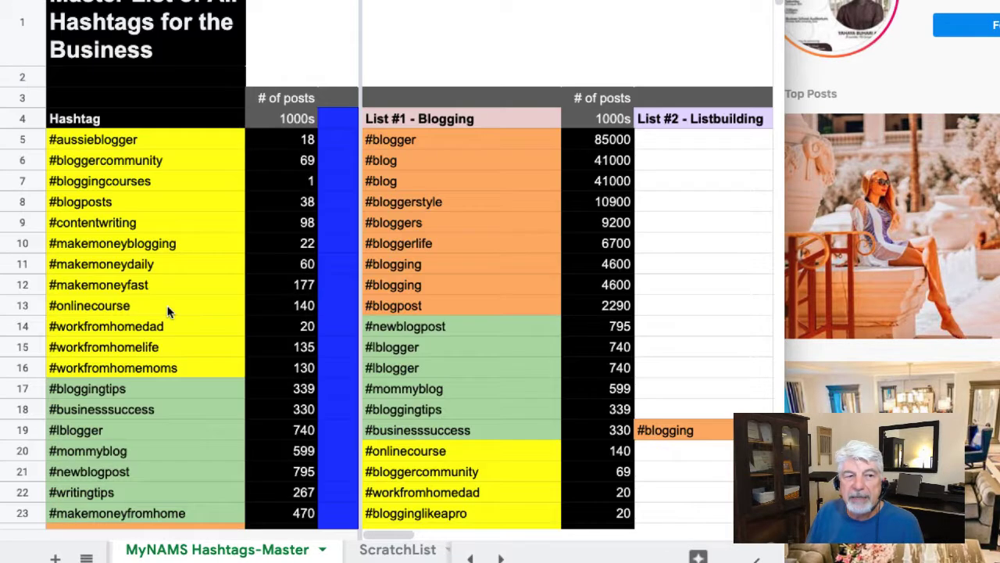
scroll(377, 226, "down", 5)
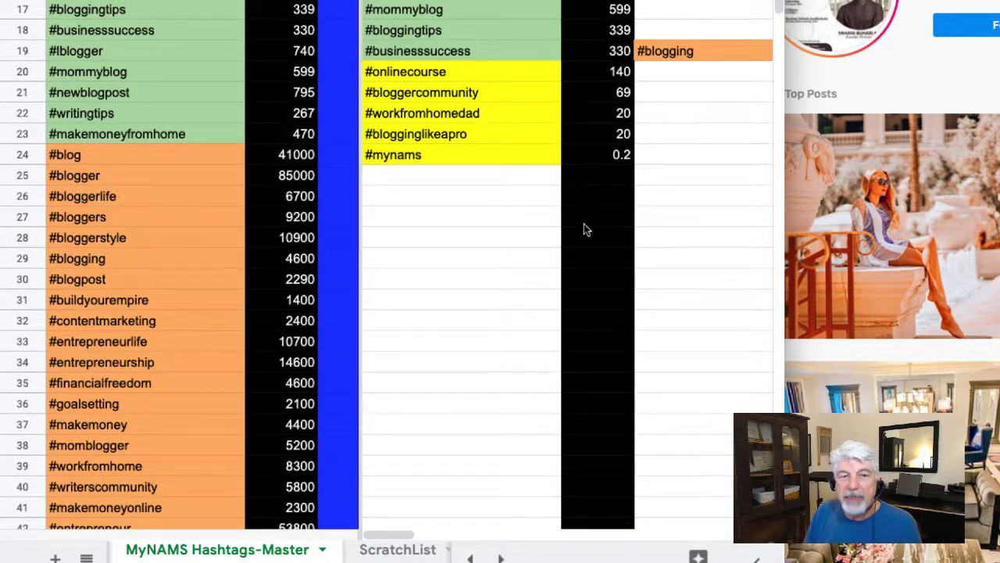
scroll(584, 229, "up", 5)
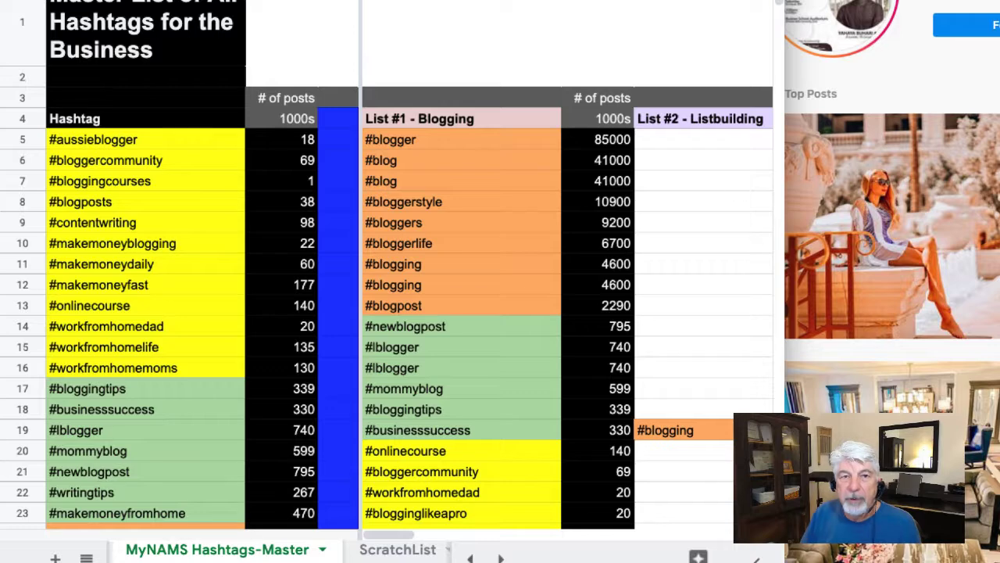
left_click_drag(783, 7, 999, 6)
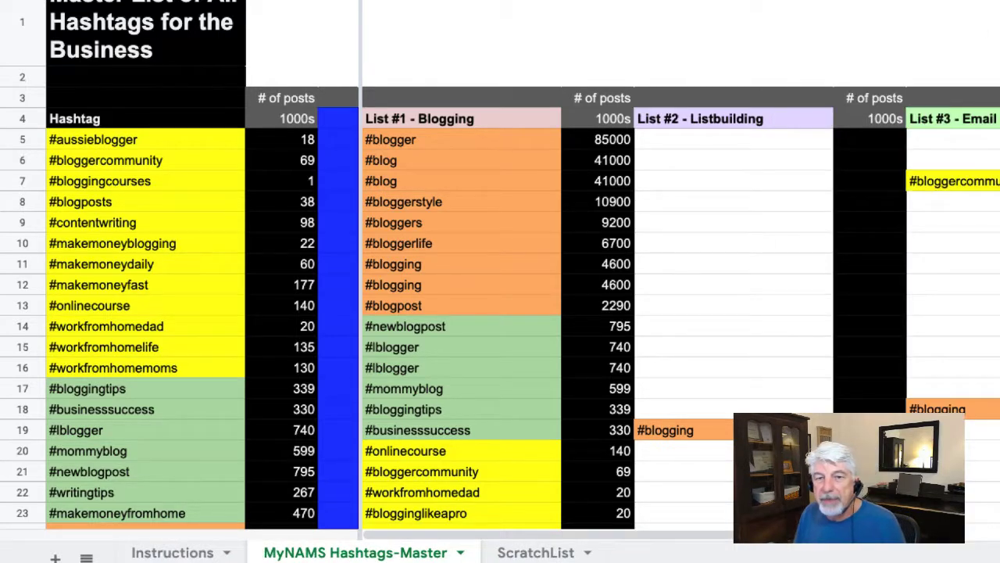
Step: Enter #business as the first hashtag under List #6 - Entrepreneur
scroll(994, 223, "right", 6)
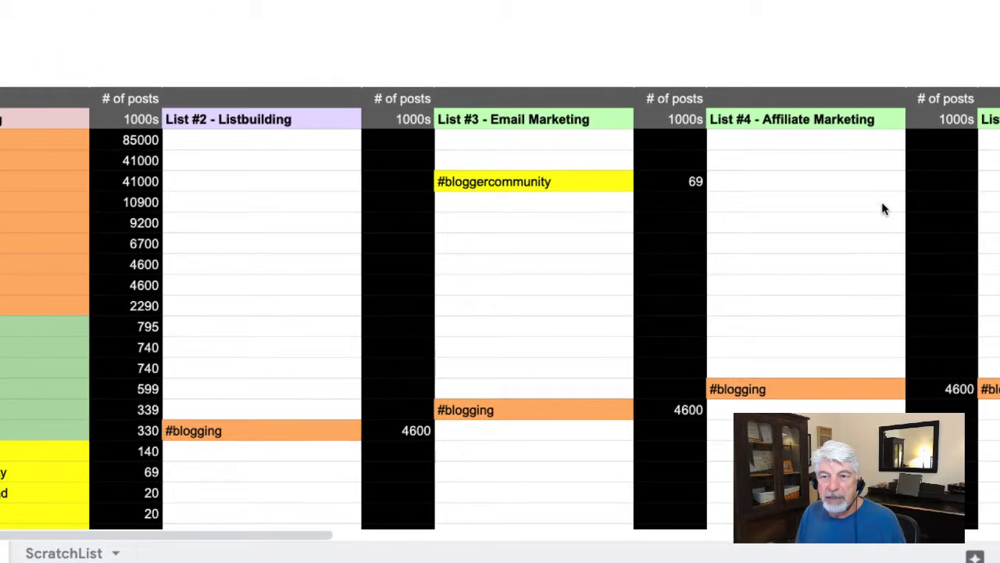
left_click_drag(255, 540, 574, 523)
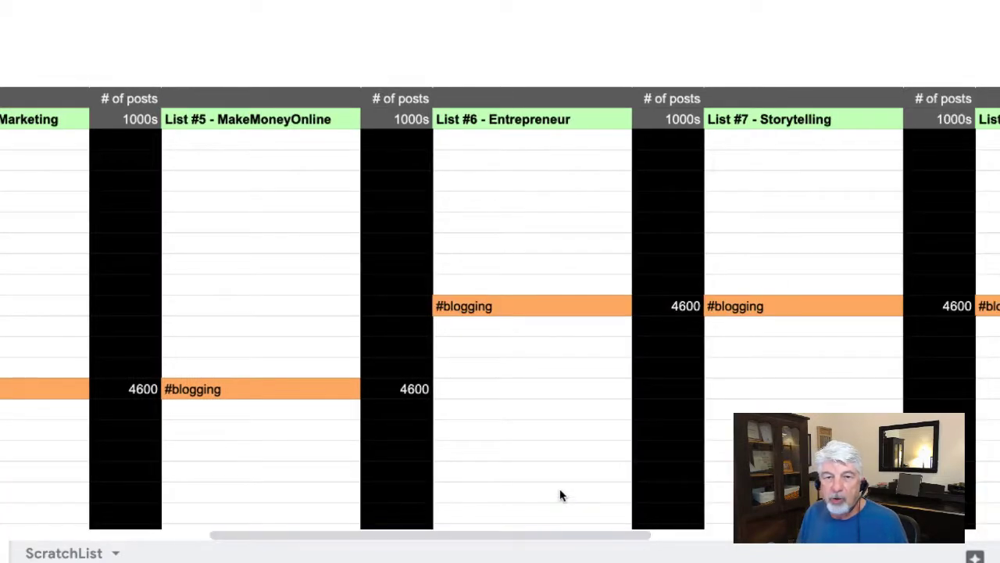
left_click(520, 144)
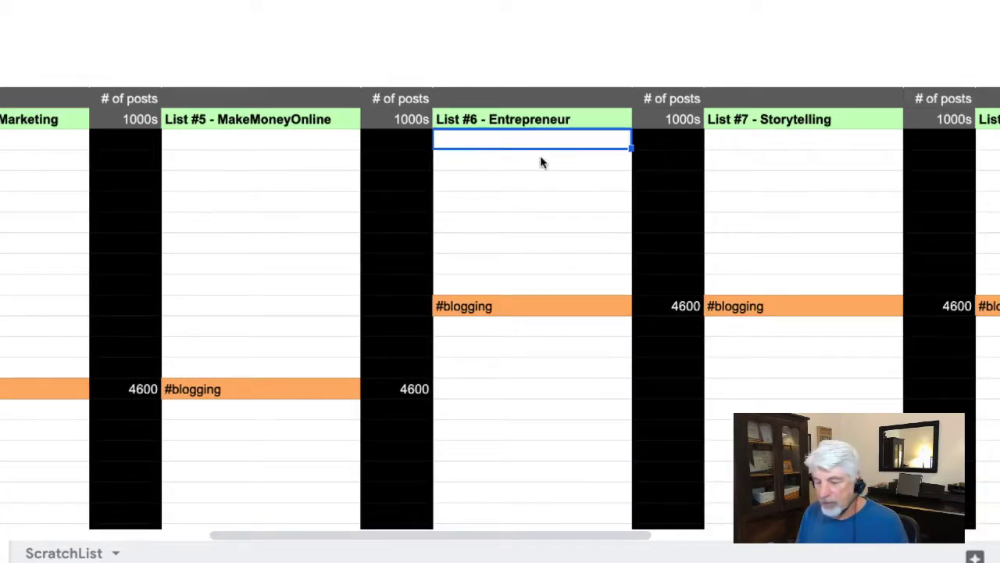
type("#business")
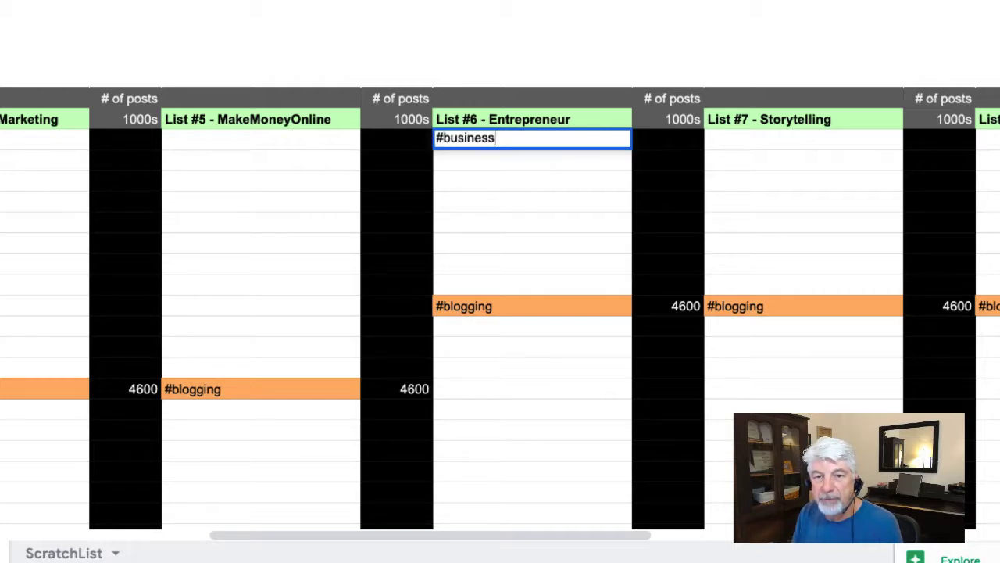
key("Return")
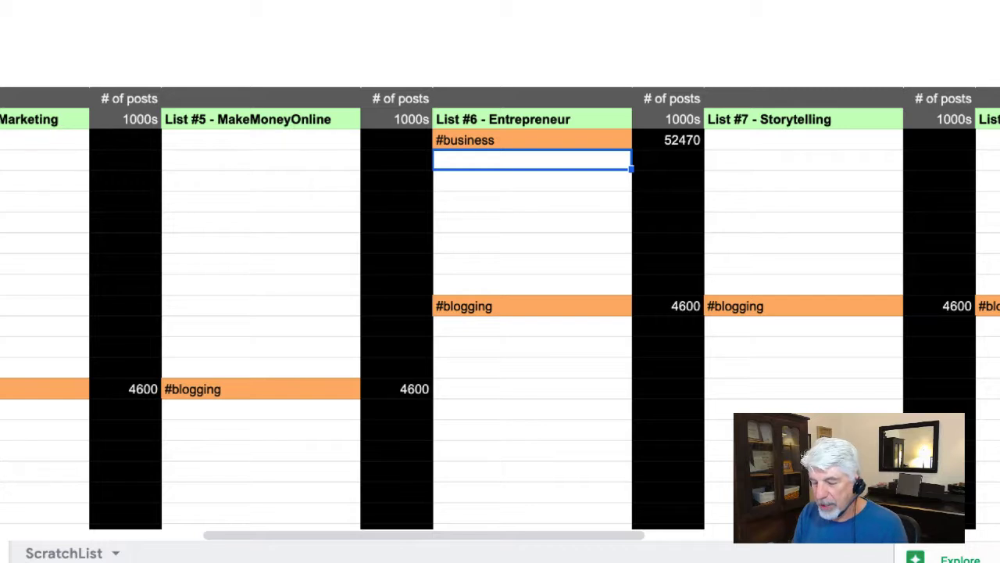
Step: Add #businesscoach and #businesshowto below #business in List #6 - Entrepreneur
type("#cbus")
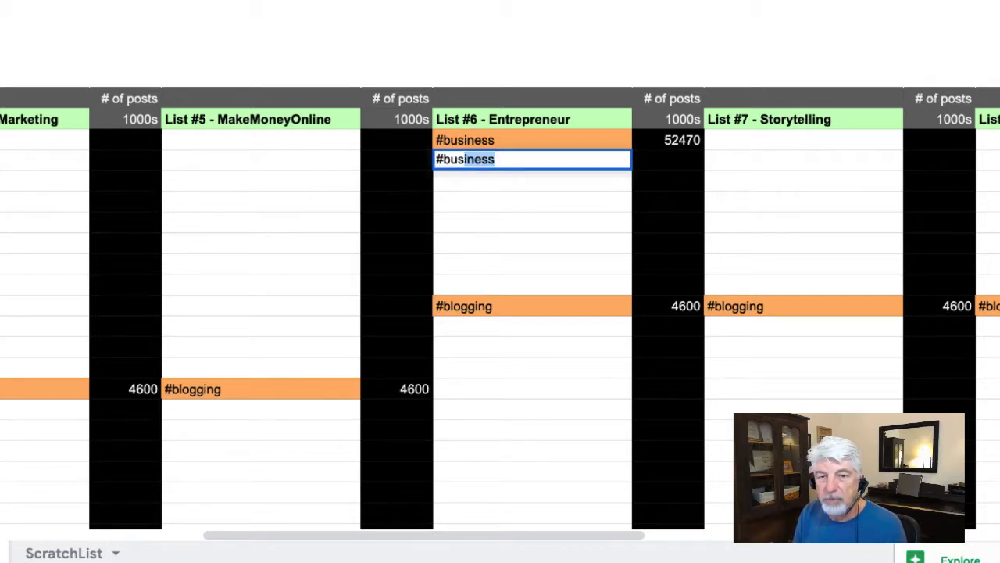
type("inesscoach")
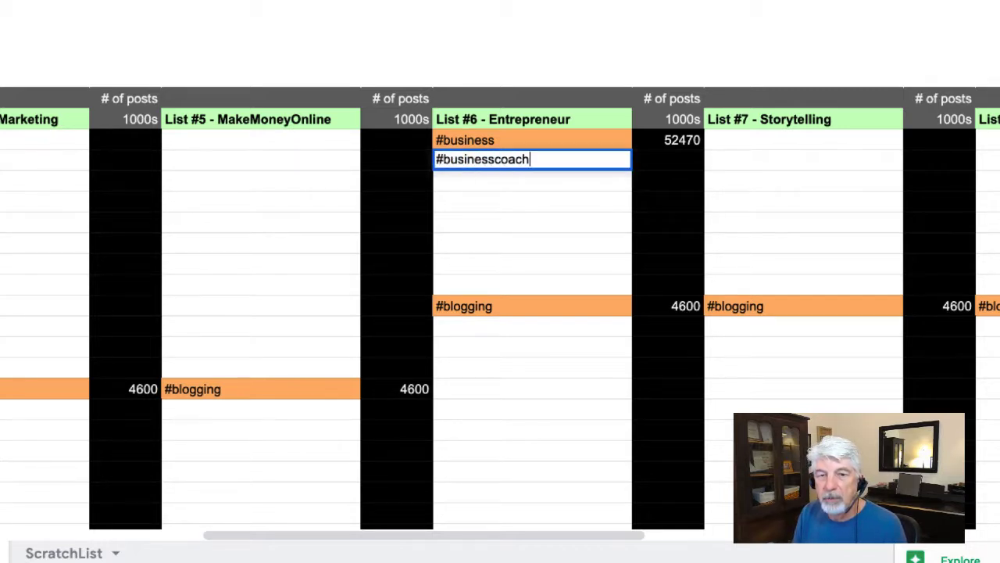
key("Return")
type("#c")
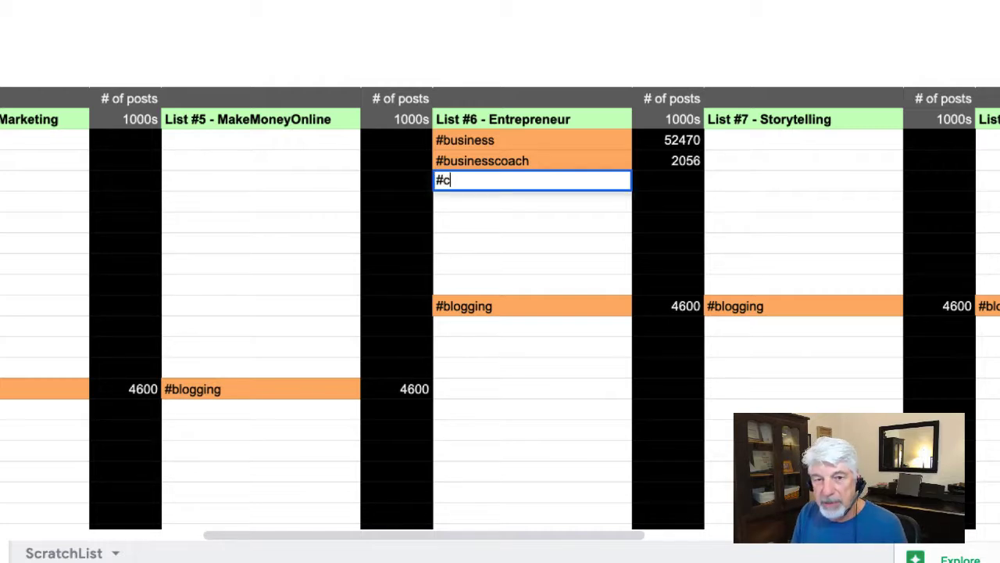
type("usiness")
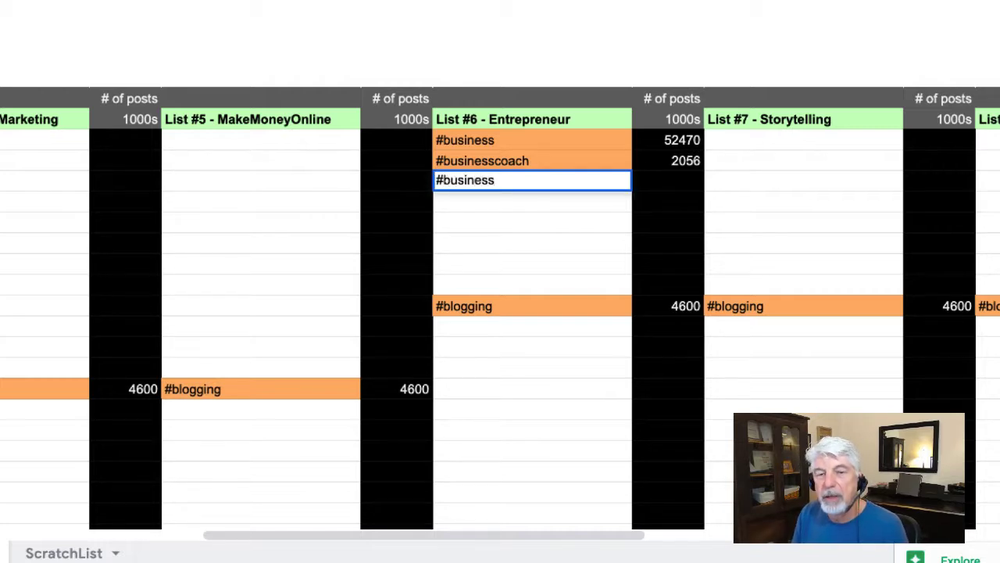
type("howto")
key("Return")
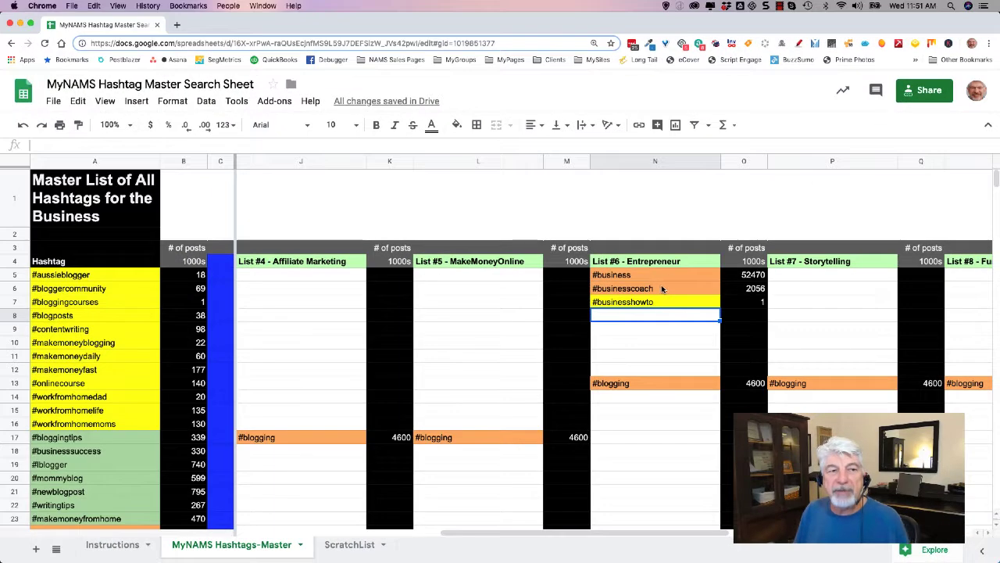
Step: Look through the colour-coded master hashtags down to the newly added business entries and return to the topic lists
scroll(123, 299, "down", 20)
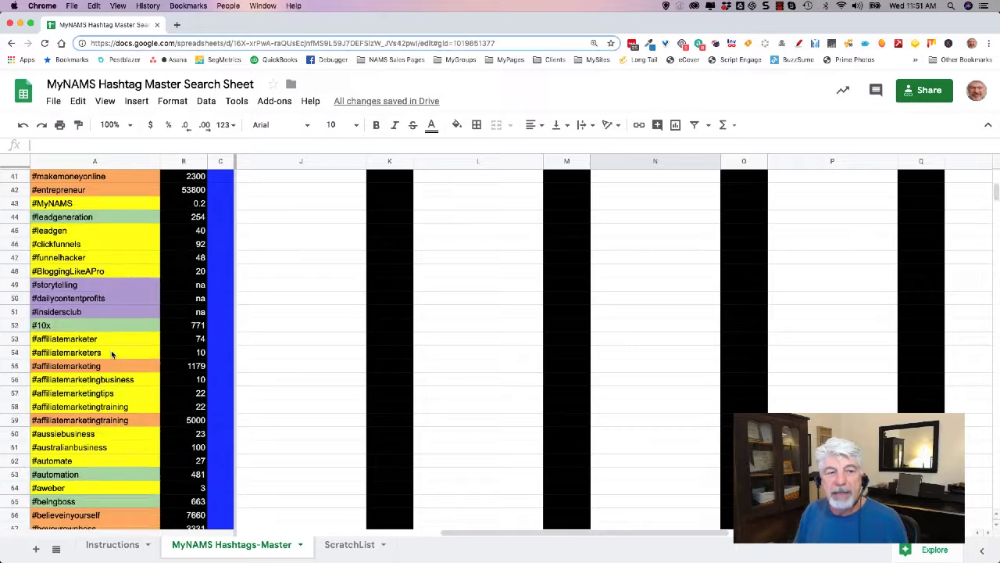
scroll(111, 354, "down", 4)
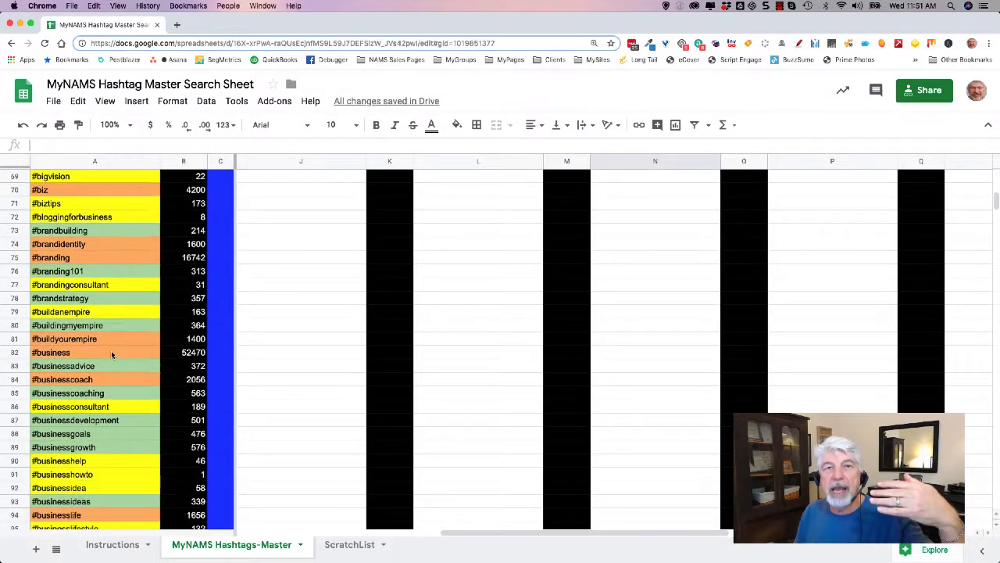
scroll(111, 354, "down", 3)
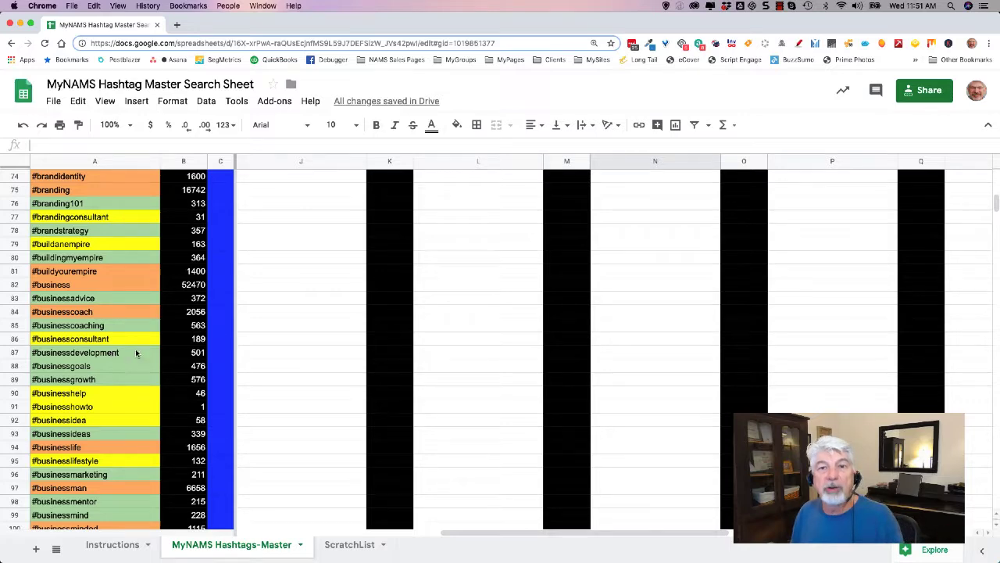
scroll(329, 321, "up", 20)
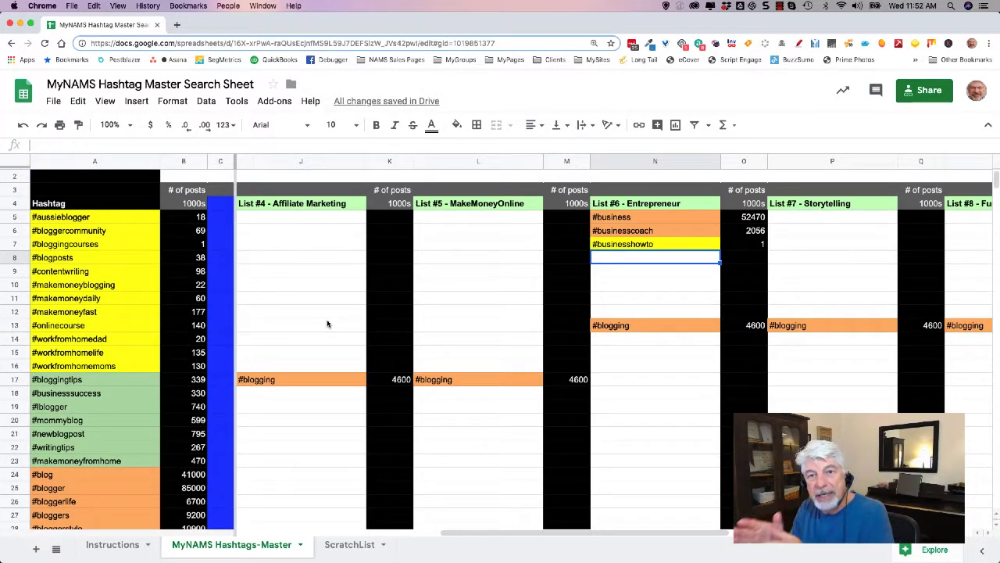